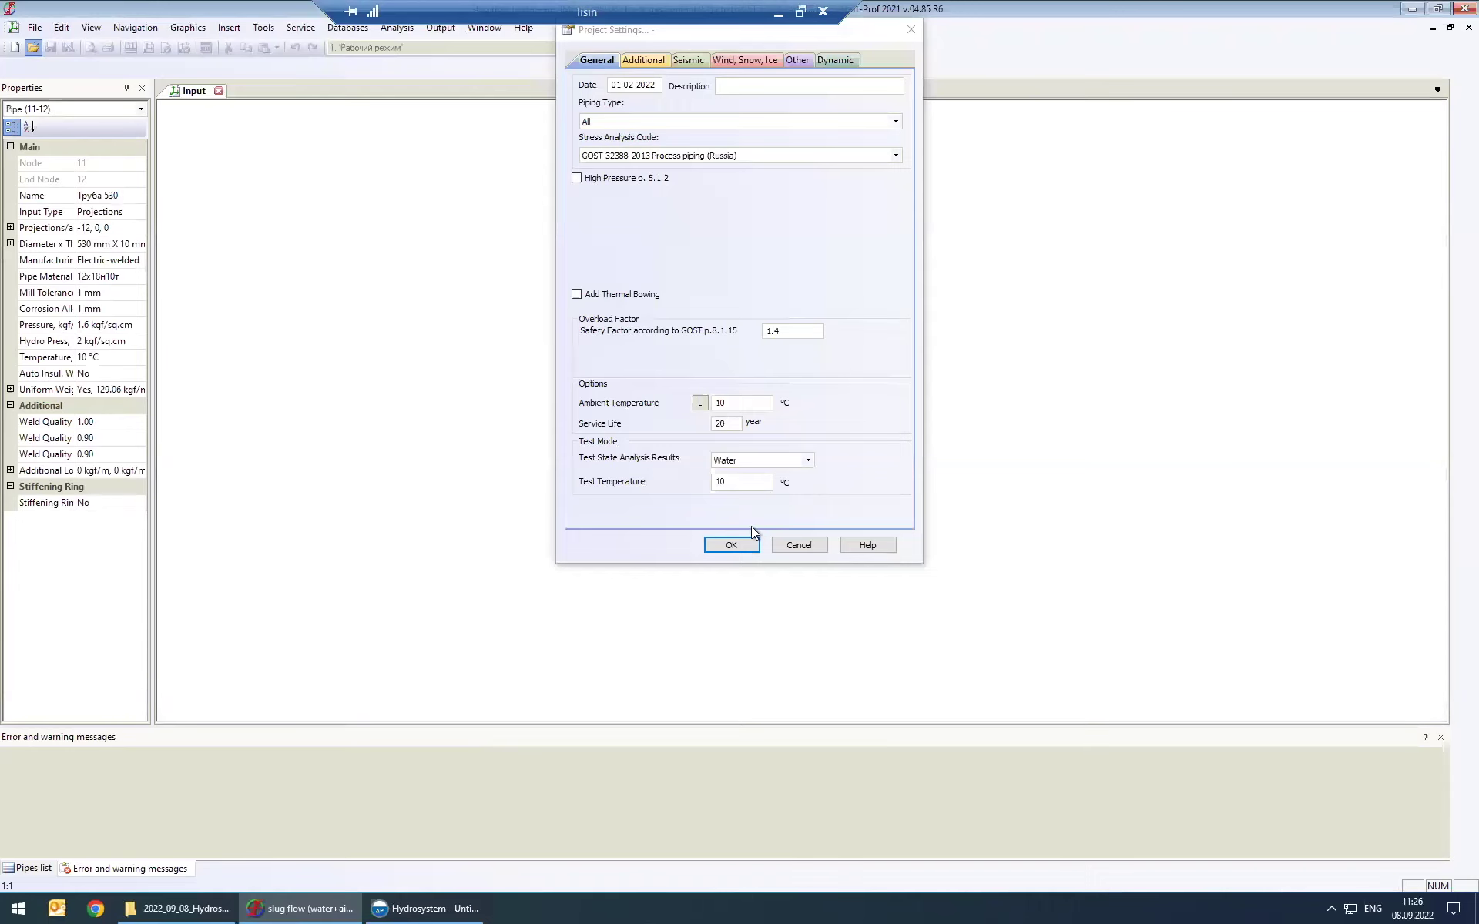
Step: Accept the project settings and examine the overall layout of the piping model
click(752, 545)
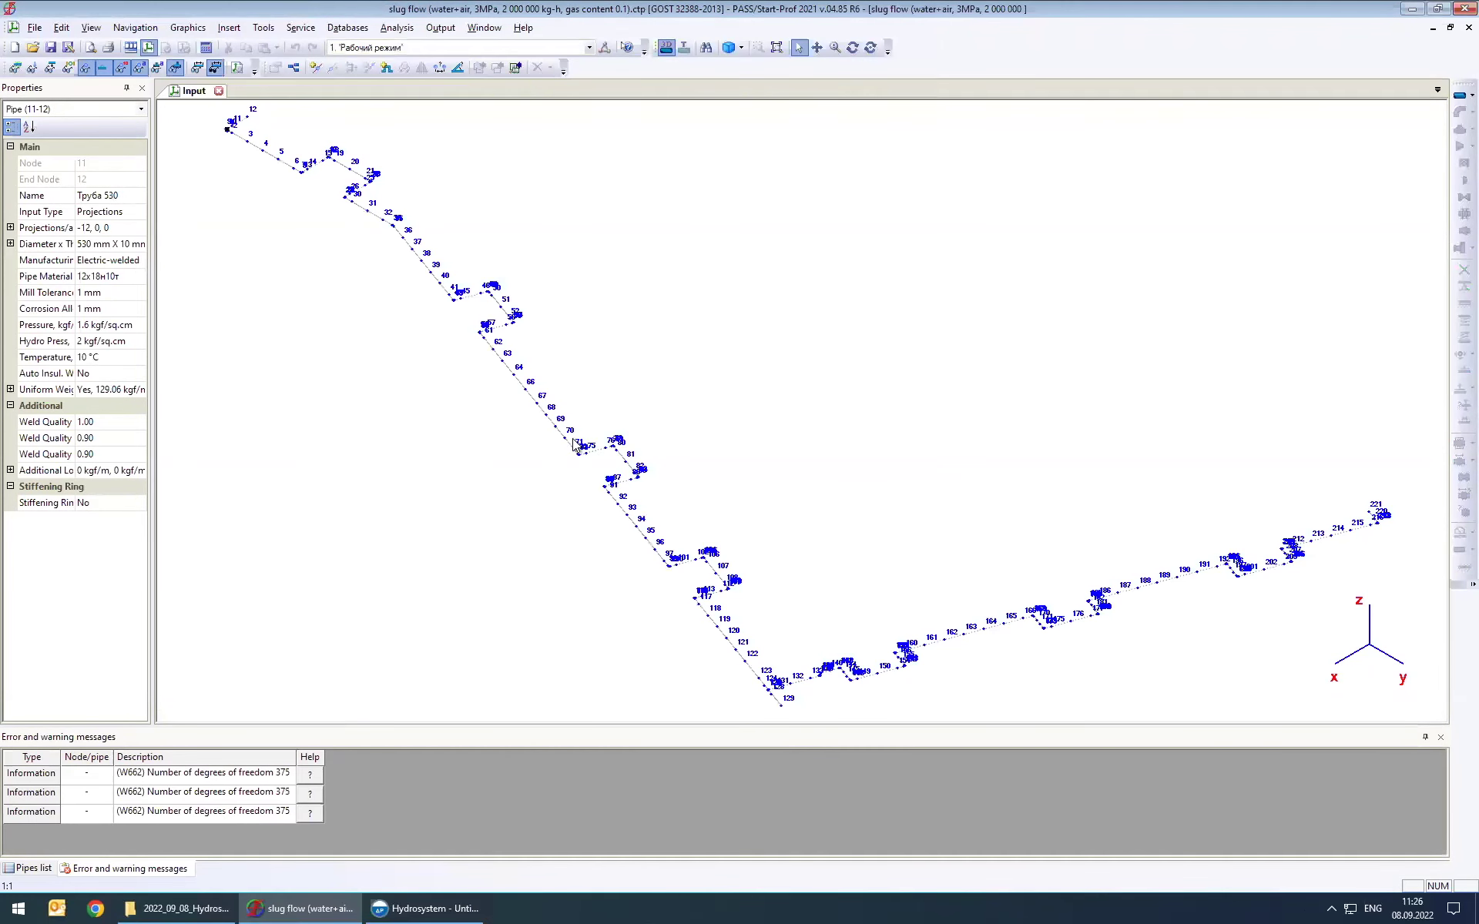
scroll(574, 445, up, 4)
scroll(617, 416, down, 5)
scroll(634, 387, up, 5)
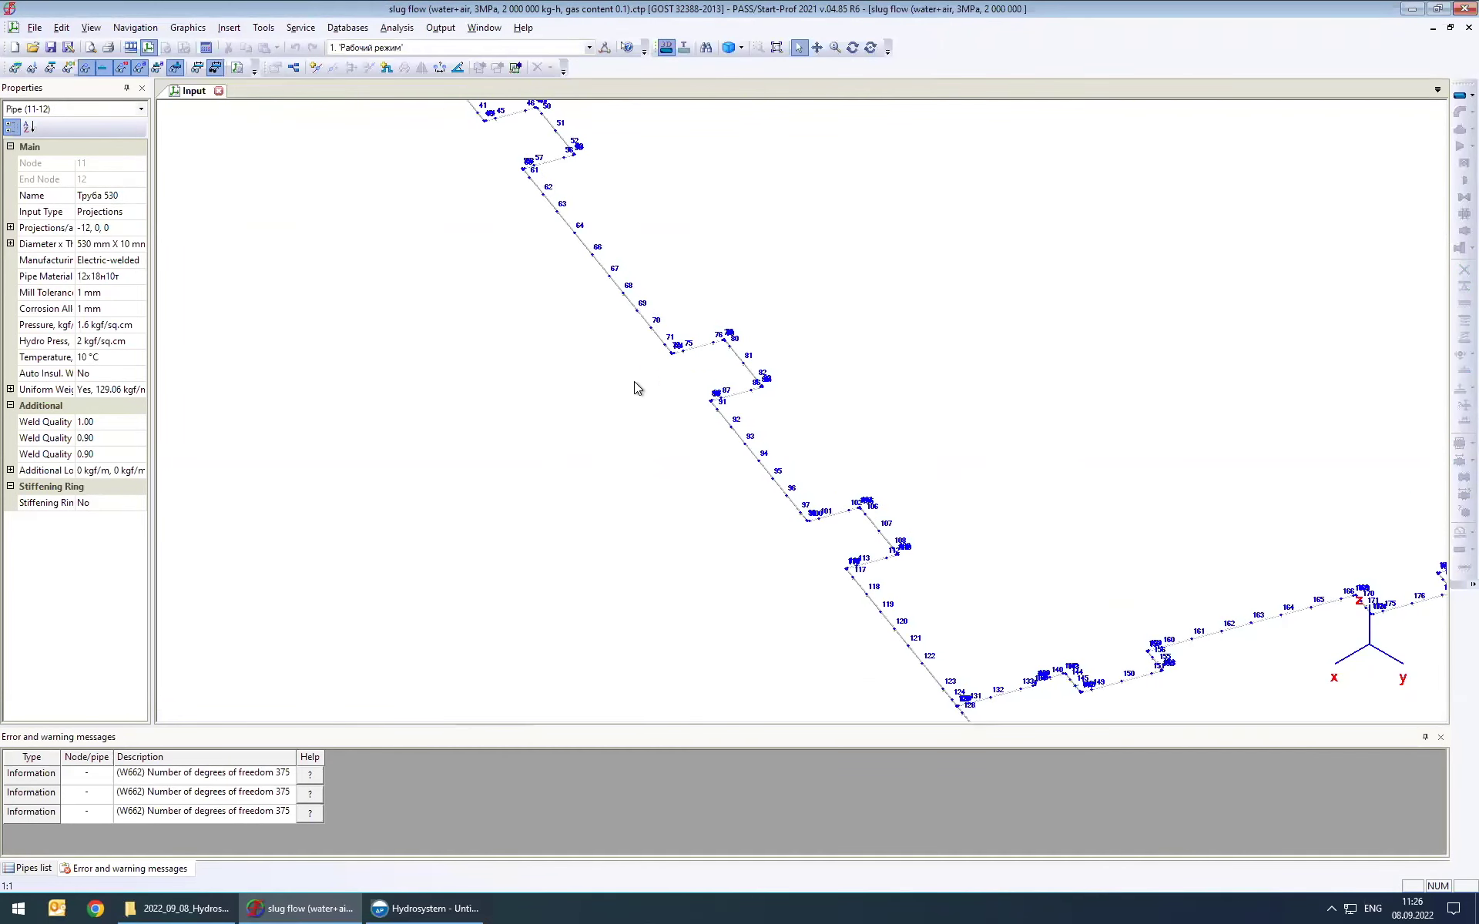
scroll(635, 387, down, 6)
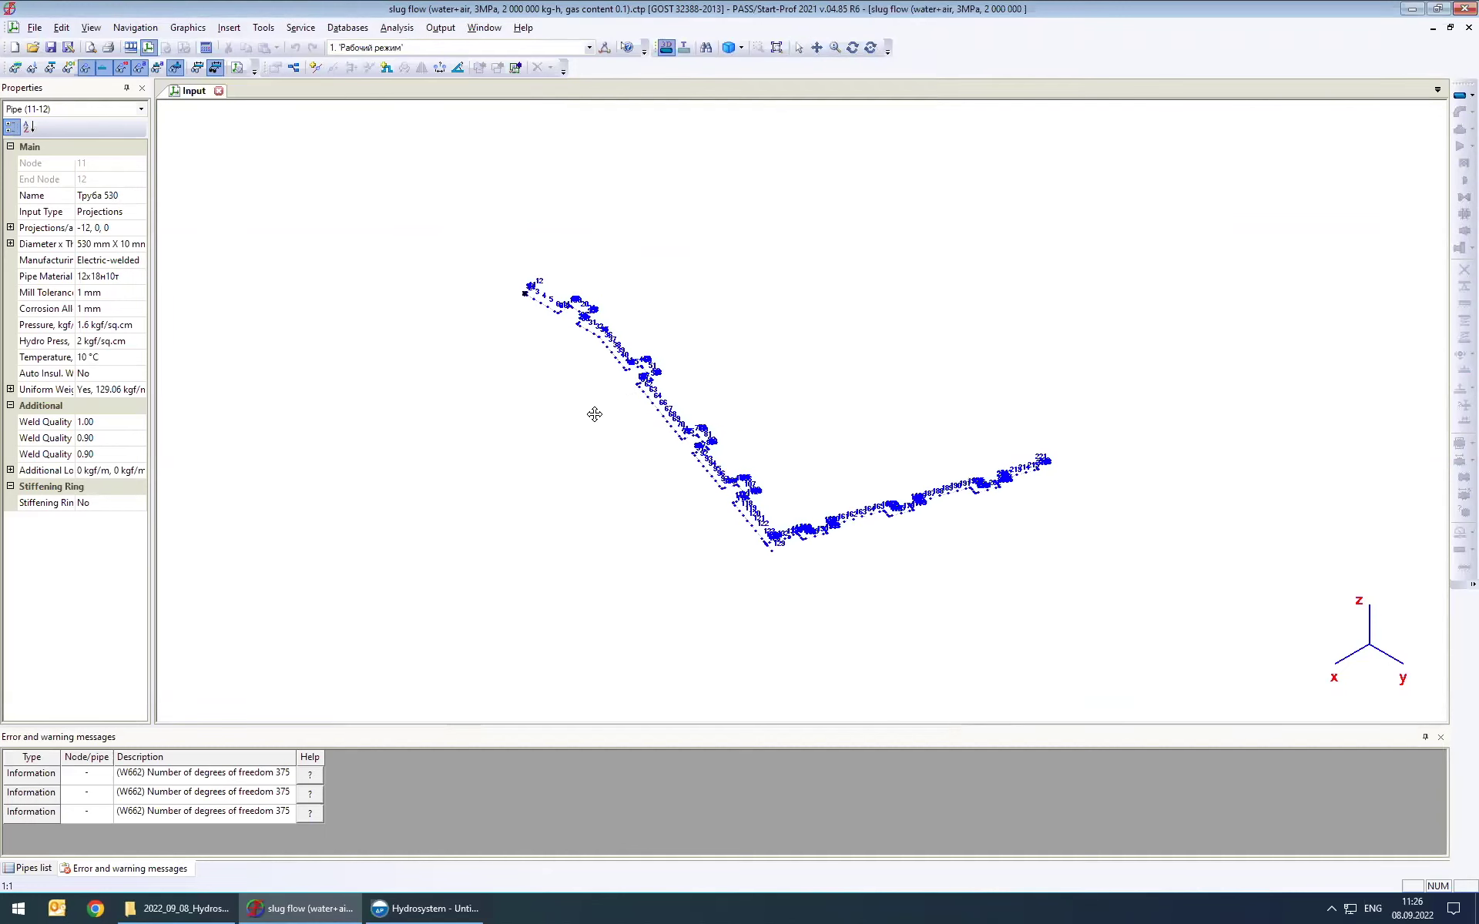
middle_drag(594, 415, 511, 404)
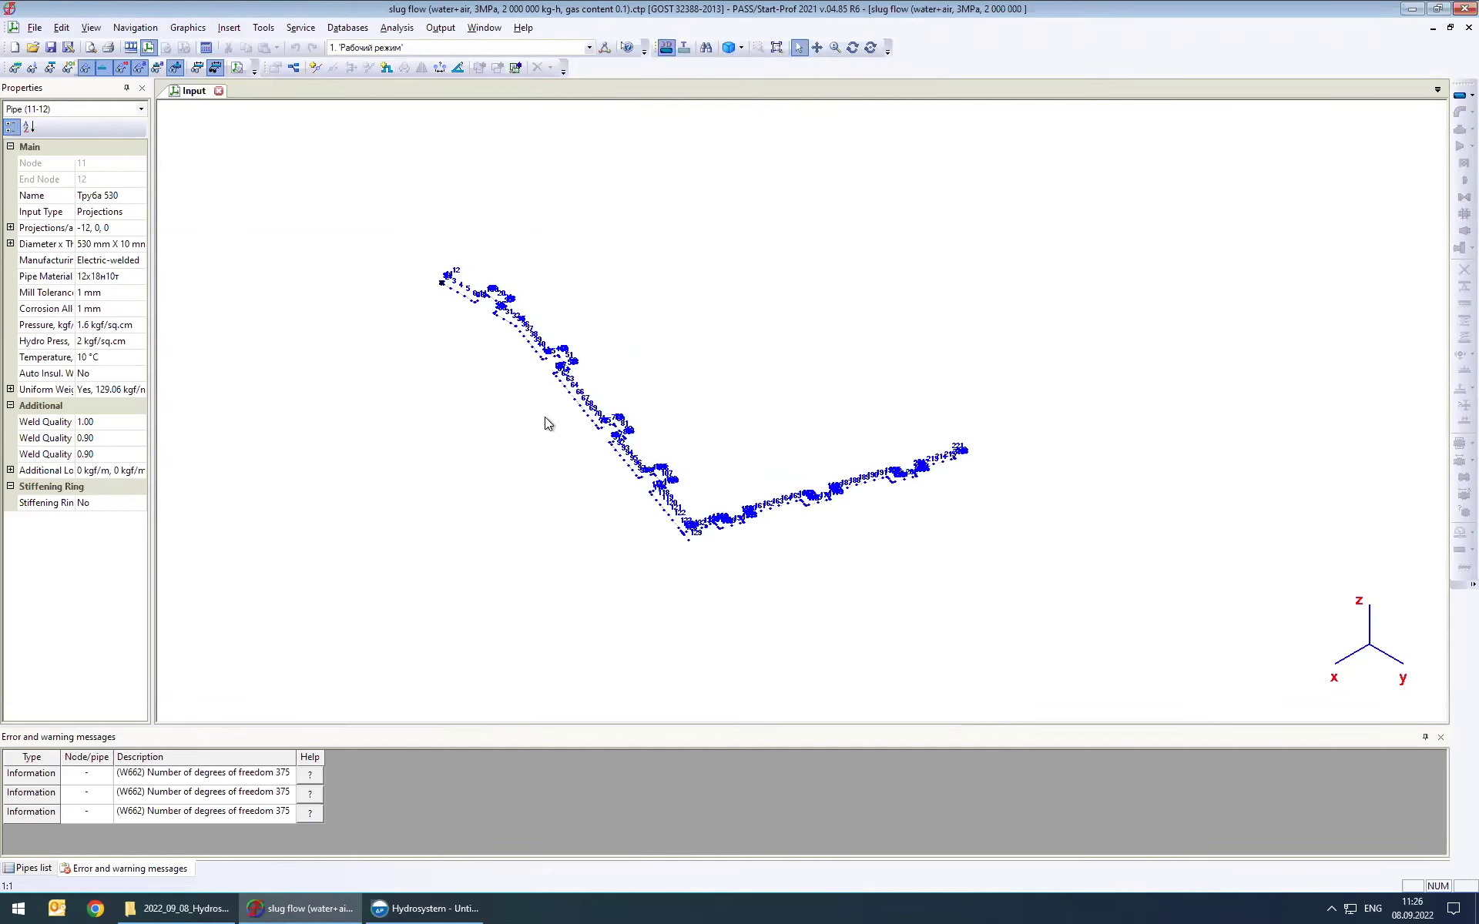
scroll(544, 418, up, 2)
scroll(568, 432, up, 2)
scroll(714, 396, down, 2)
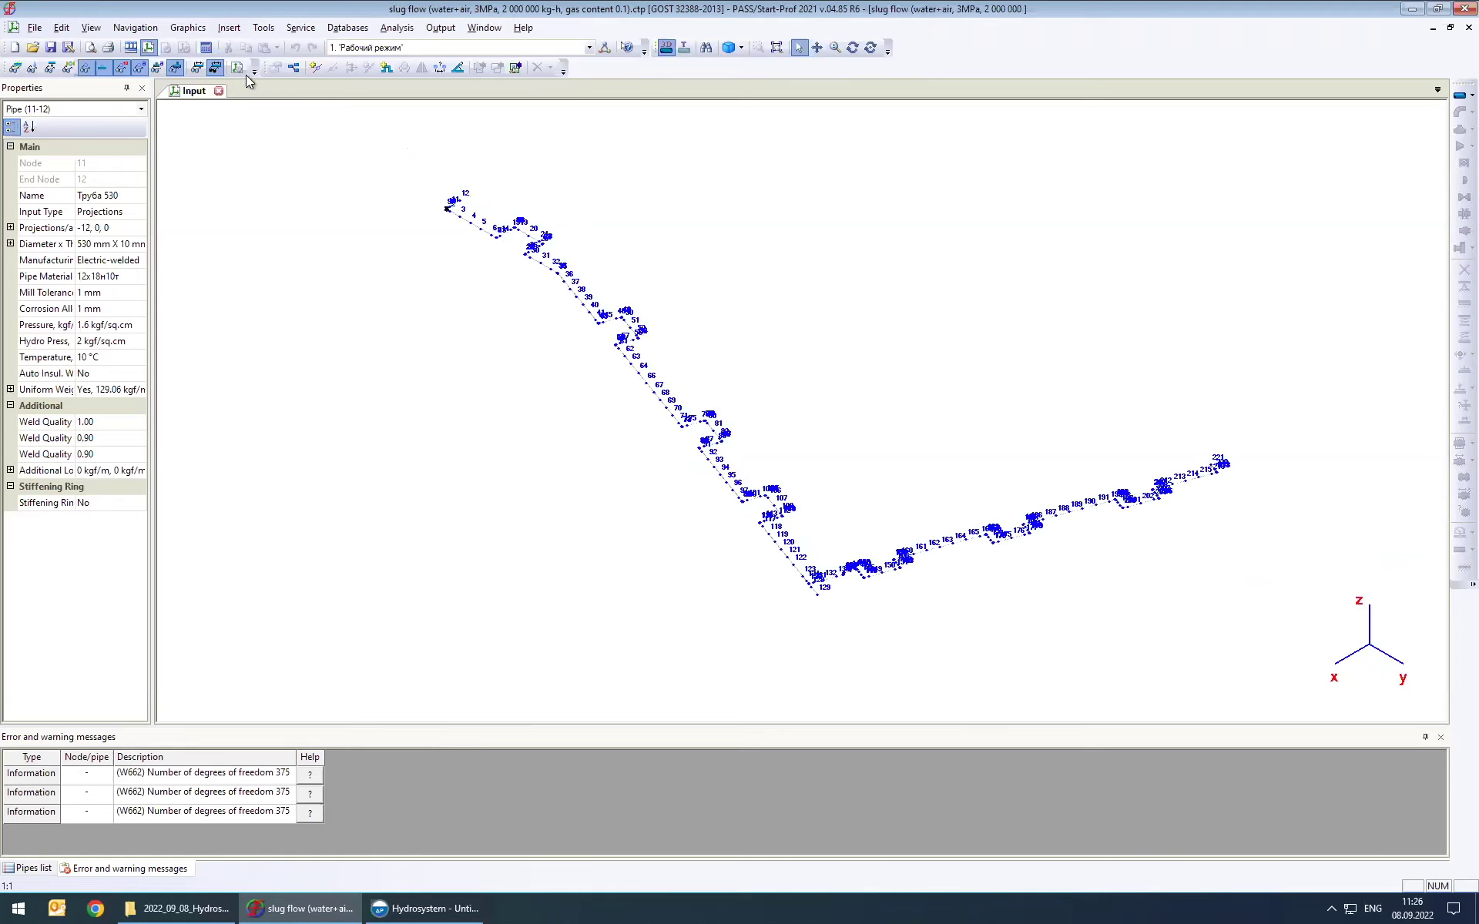
Step: Run the stress analysis of the piping model and open its 3D output view
click(208, 47)
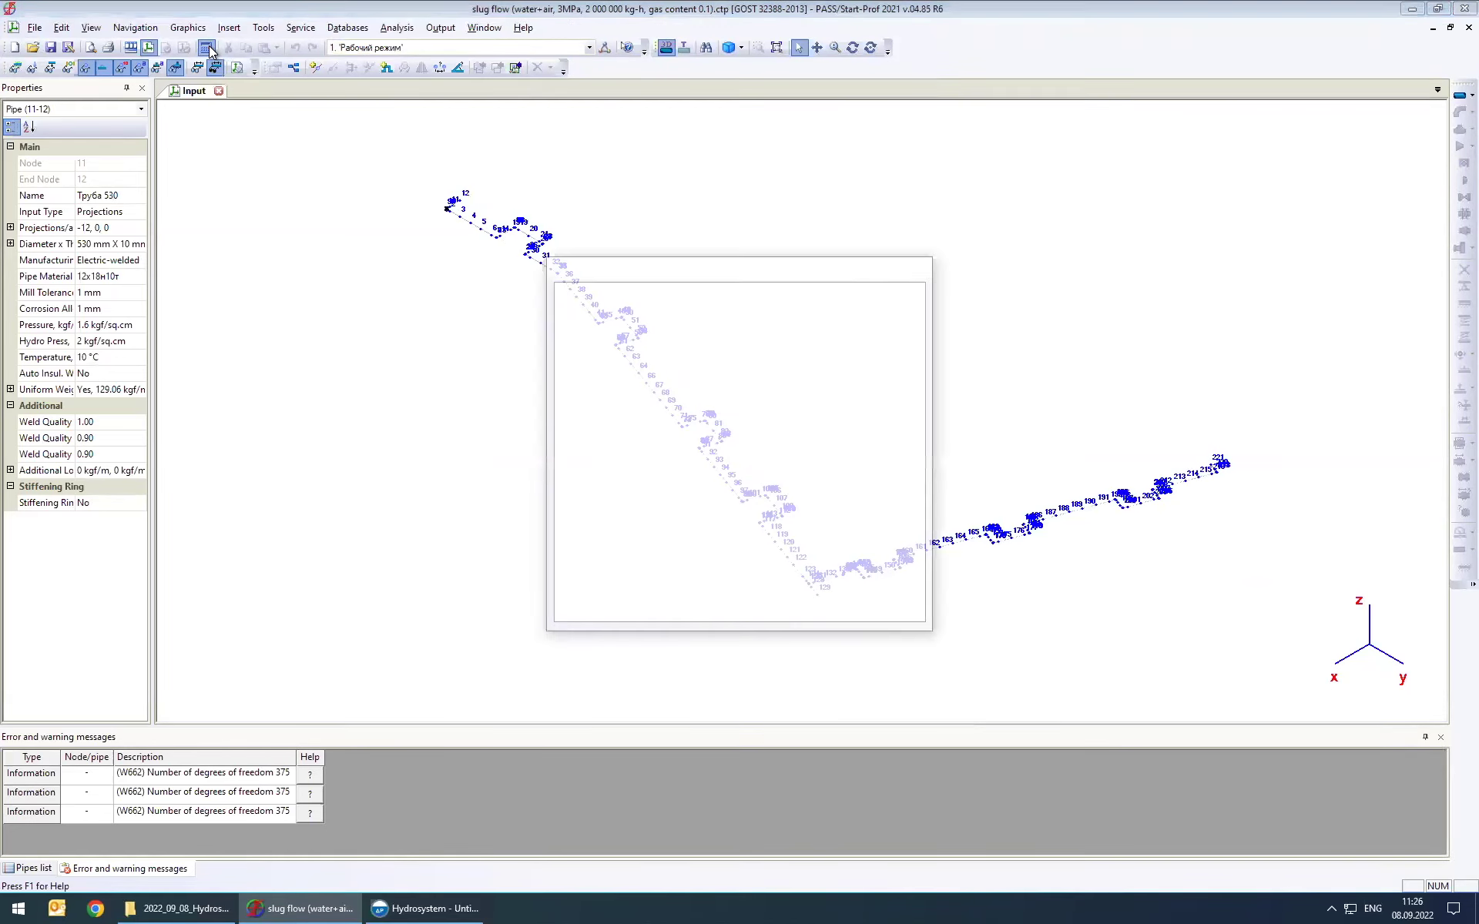
click(759, 522)
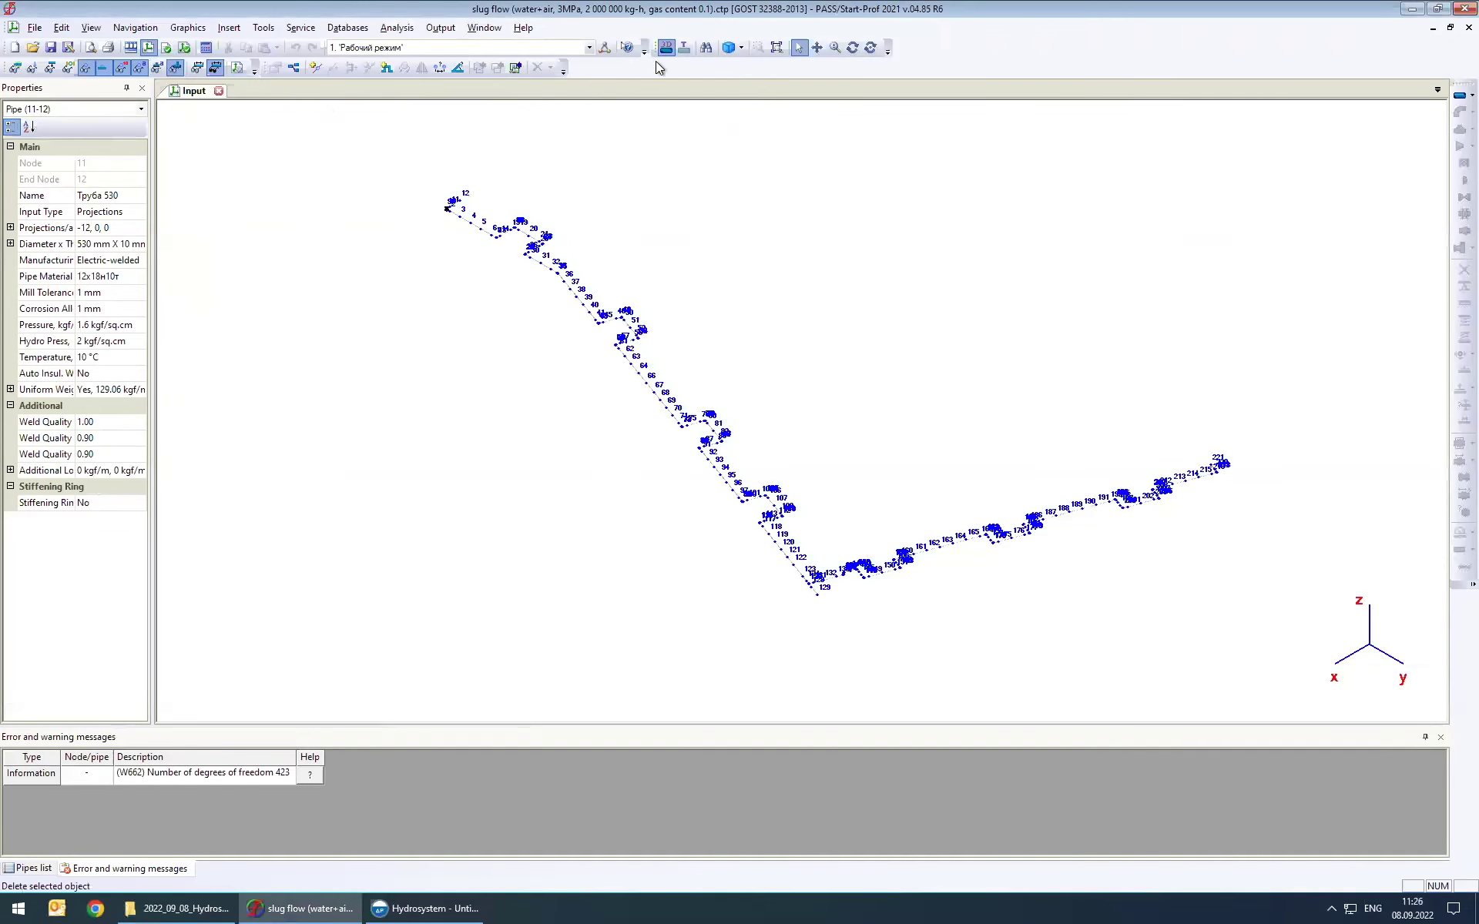
click(441, 27)
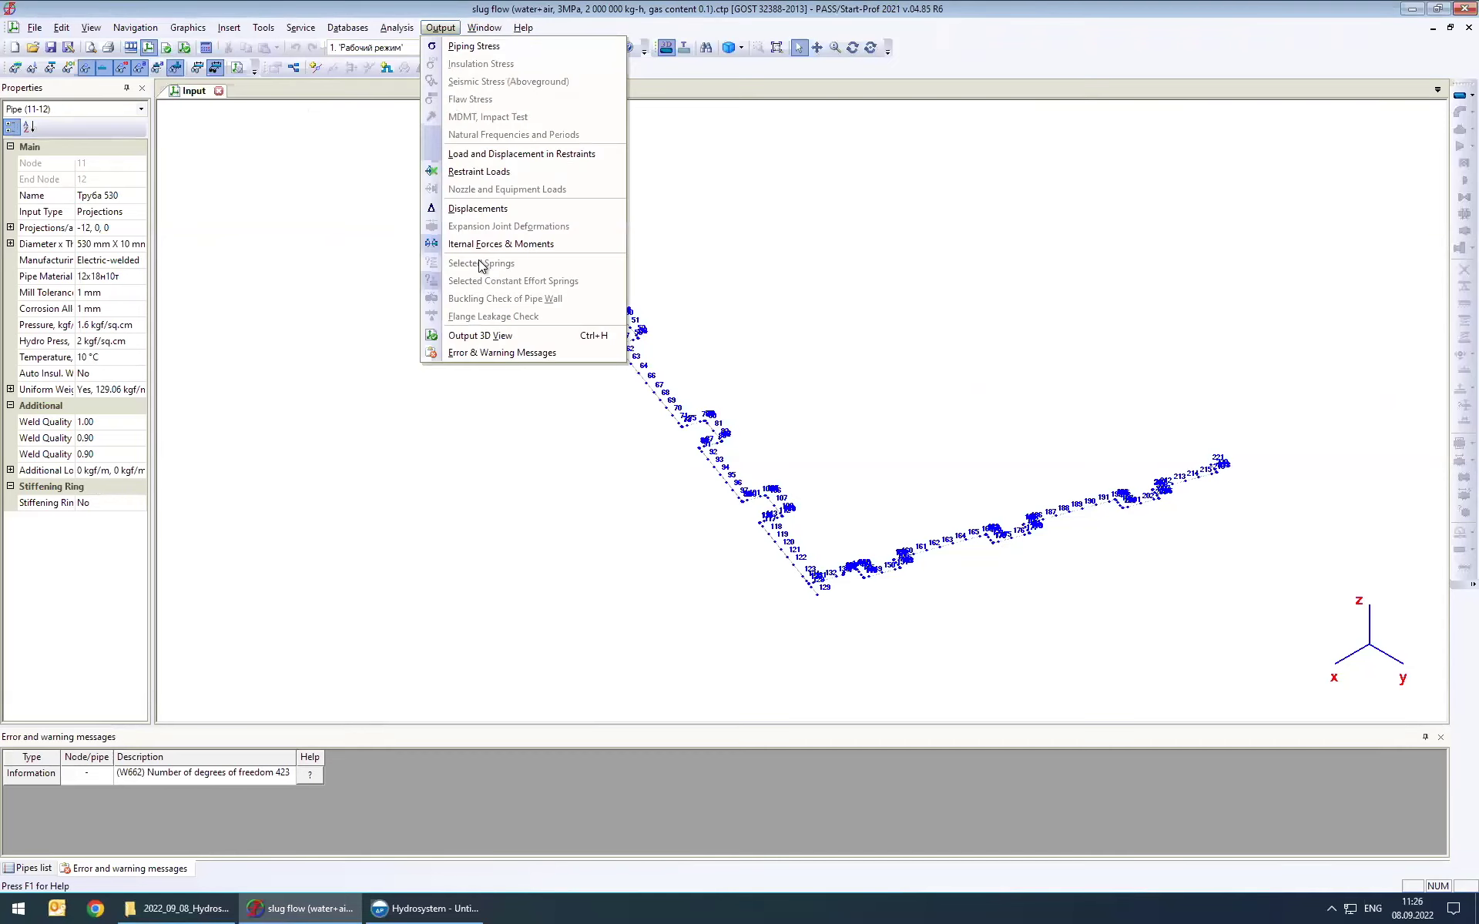
click(492, 339)
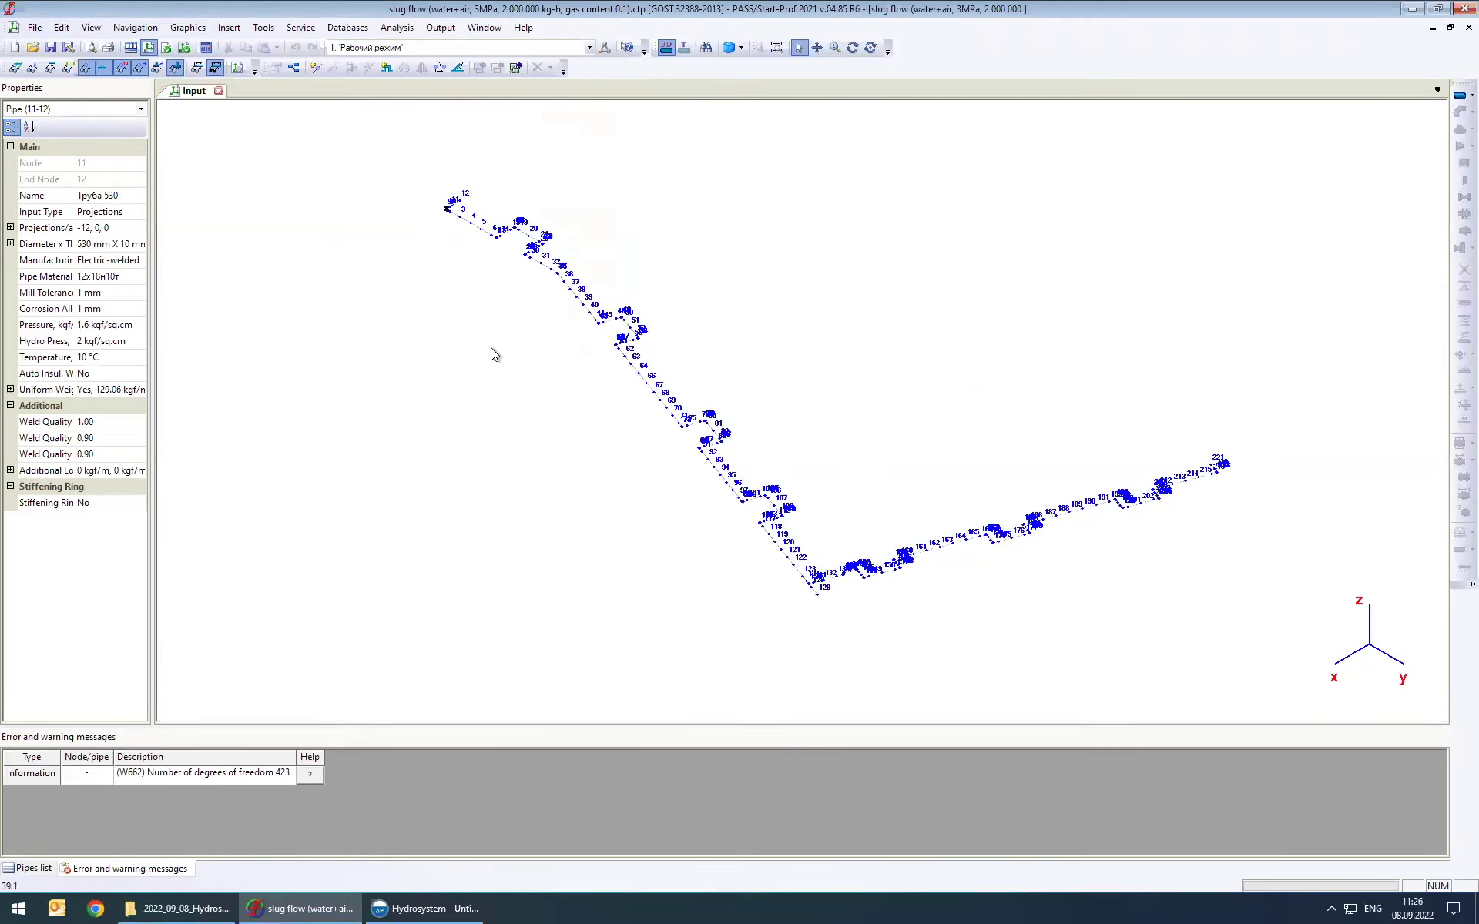
Step: Play the pipeline deformation animation, inspect the bends near nodes 9–10 and 8–13, and stop the animation
scroll(404, 220, up, 5)
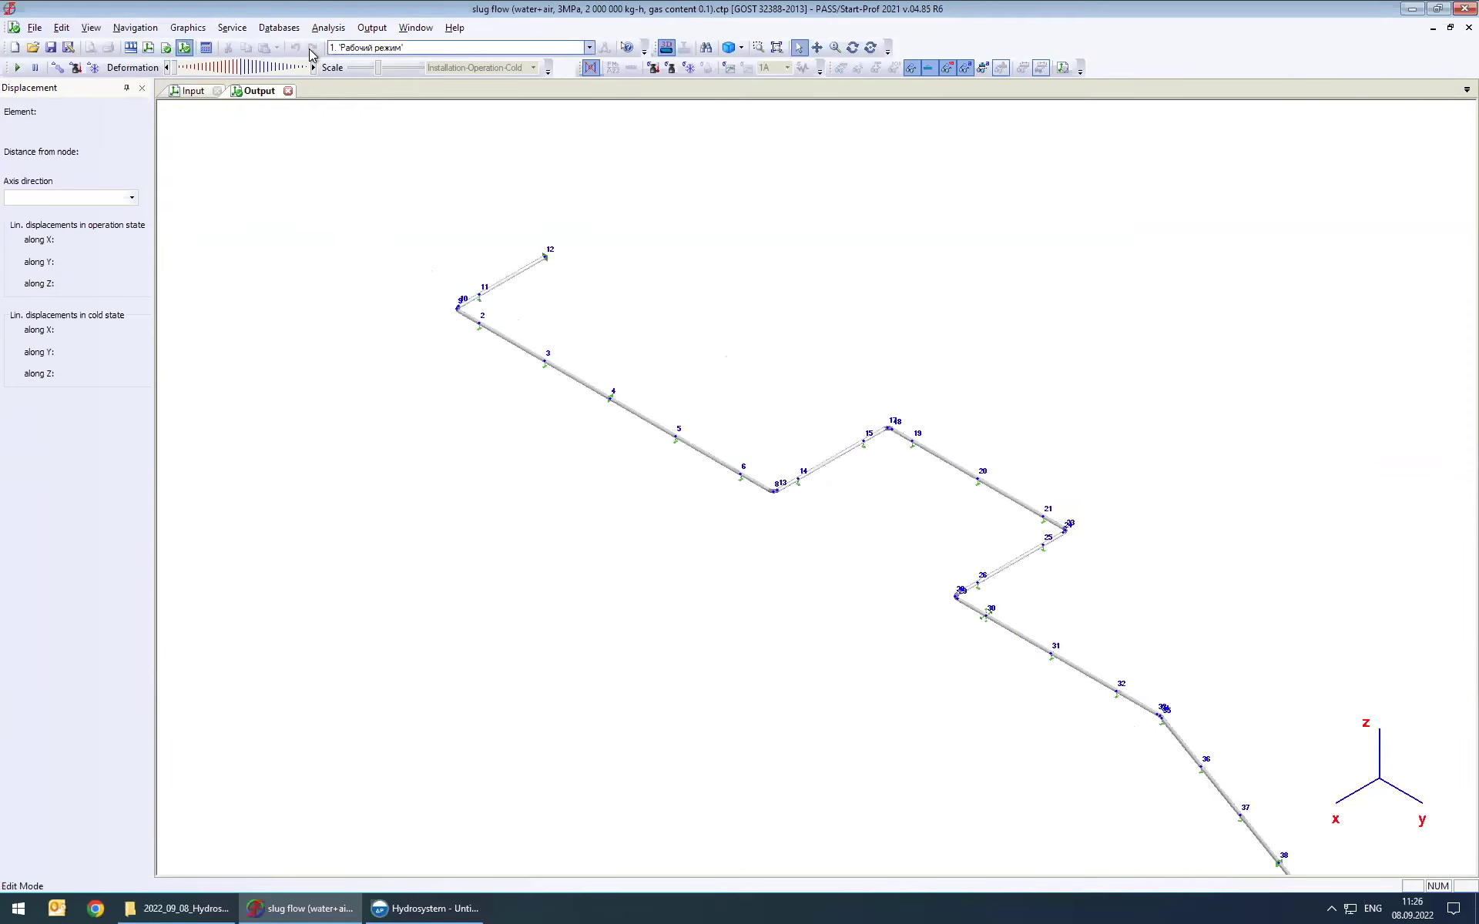
click(12, 68)
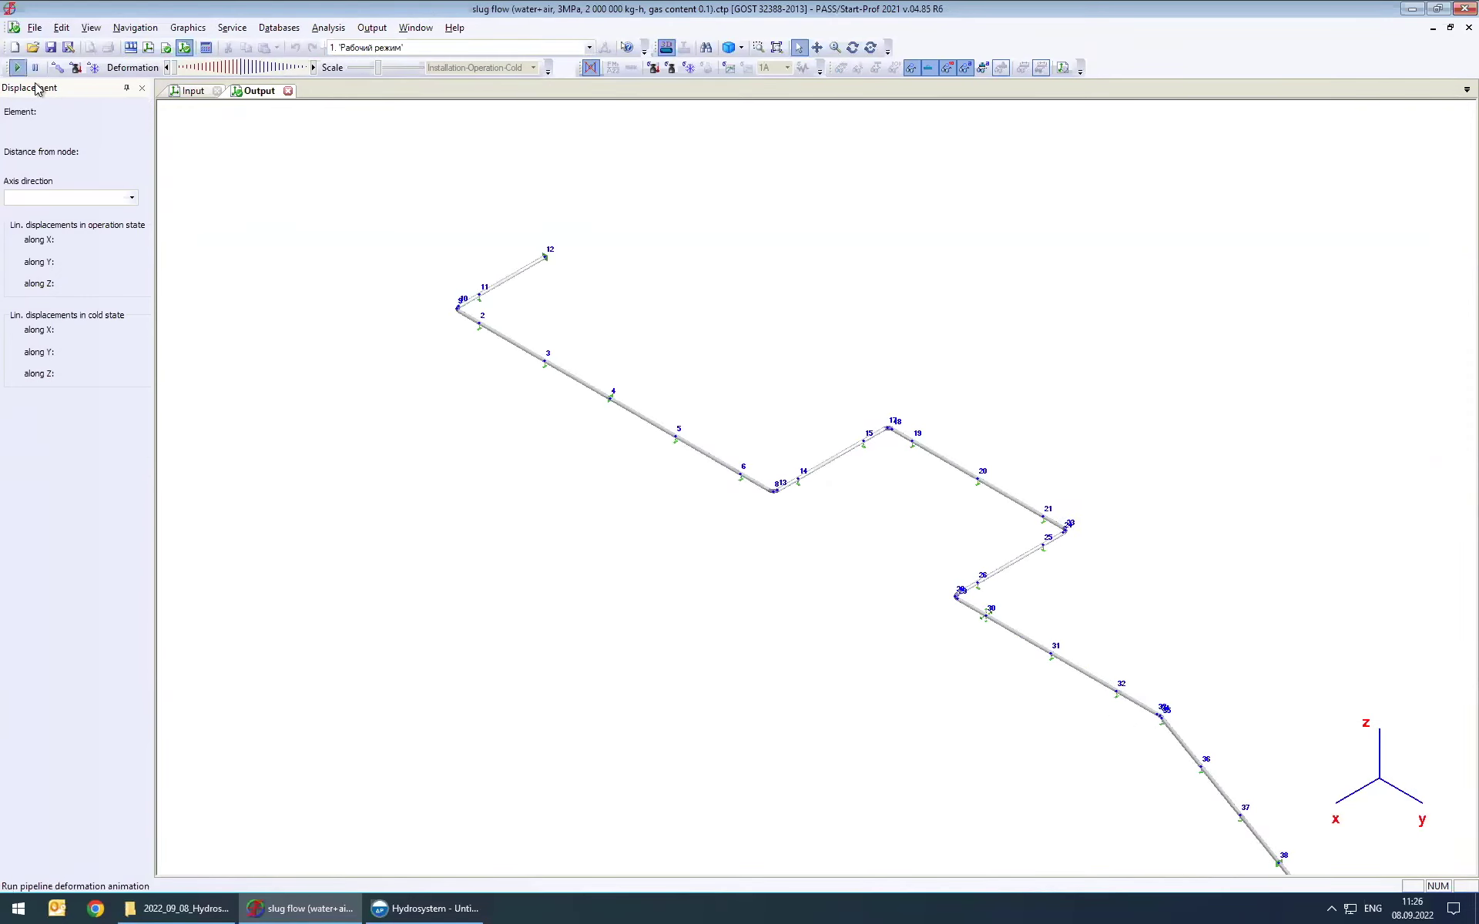
scroll(419, 308, up, 5)
scroll(584, 377, up, 5)
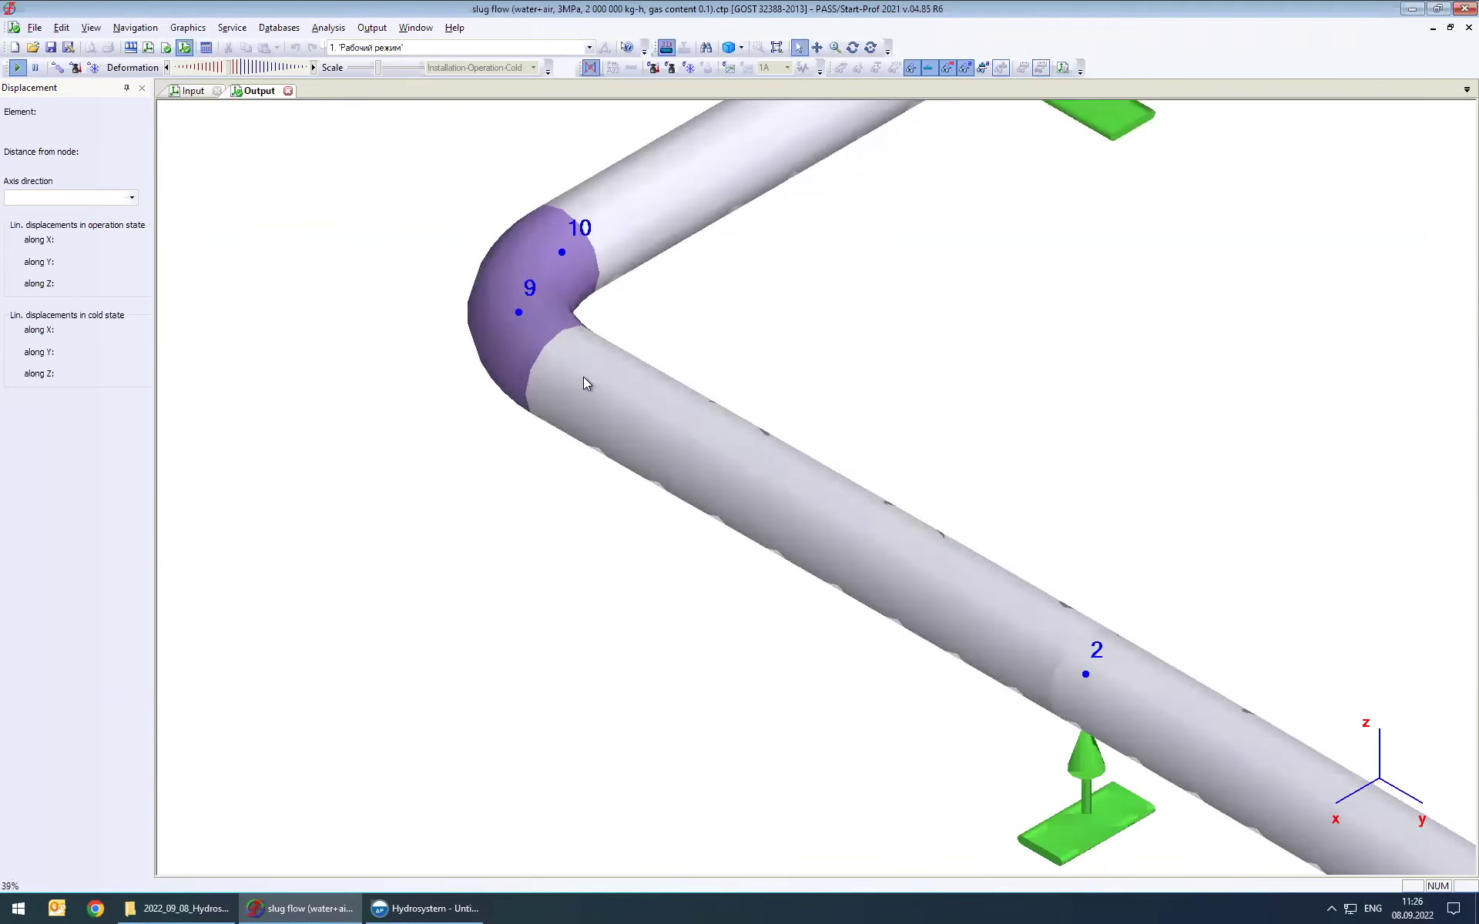
scroll(571, 283, down, 10)
scroll(893, 479, up, 5)
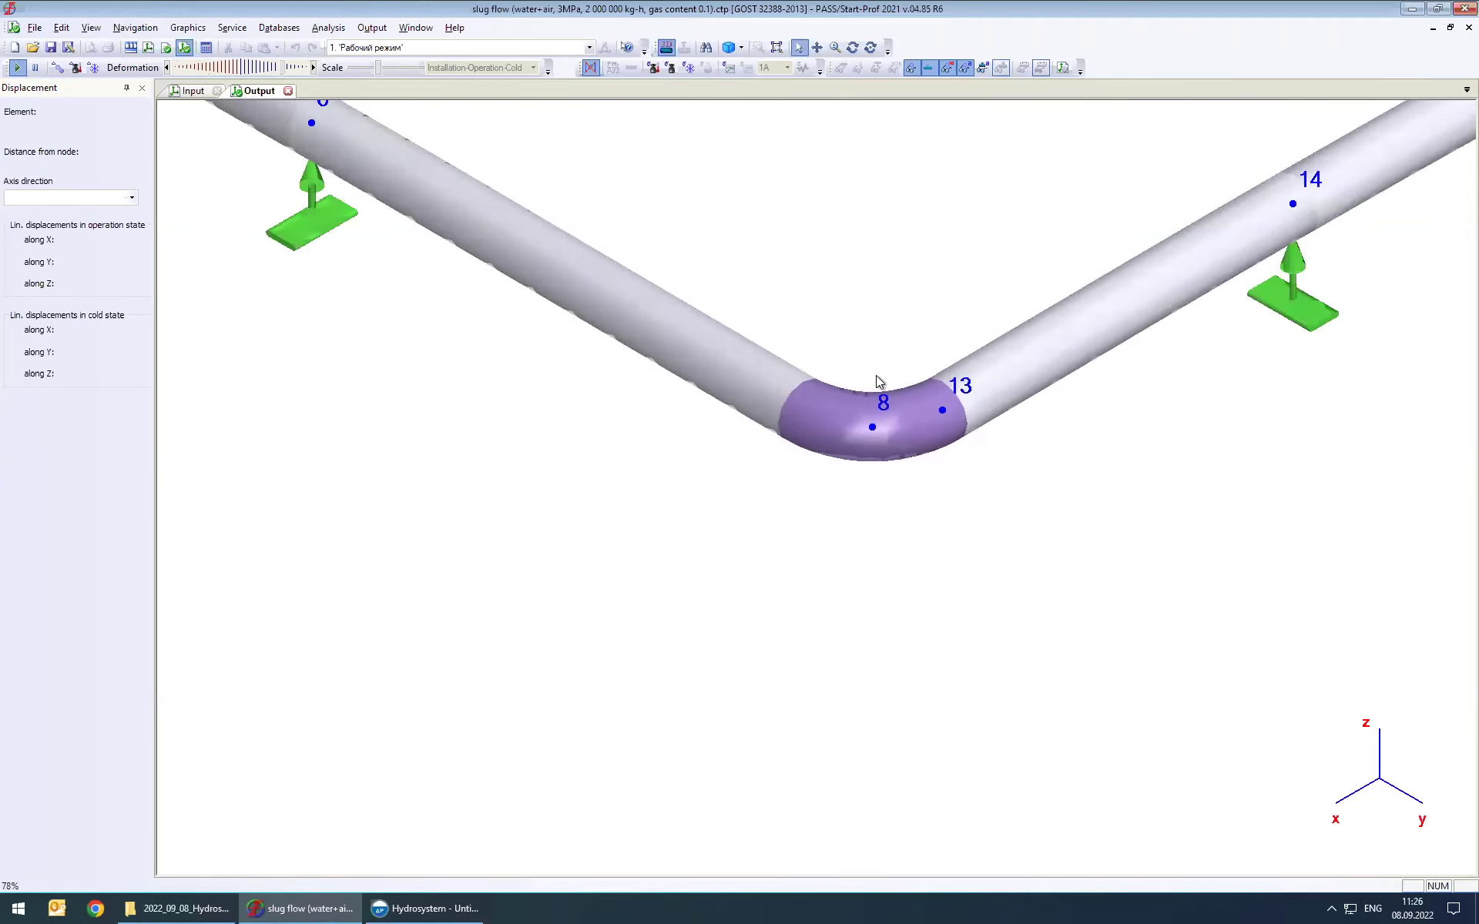
scroll(868, 418, down, 8)
scroll(765, 416, up, 6)
middle_drag(711, 404, 711, 344)
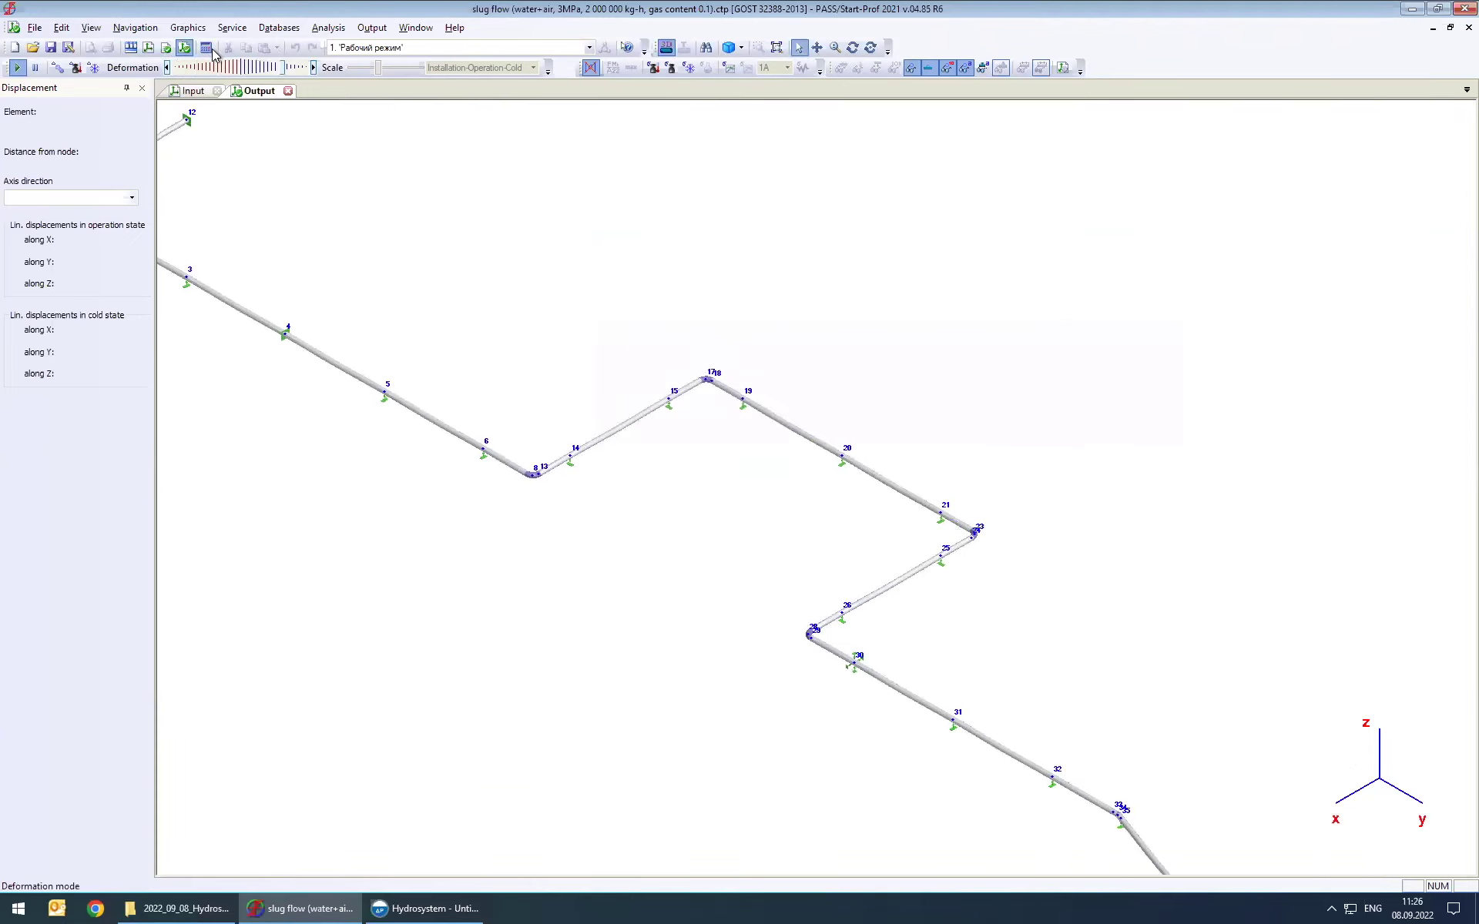
click(34, 67)
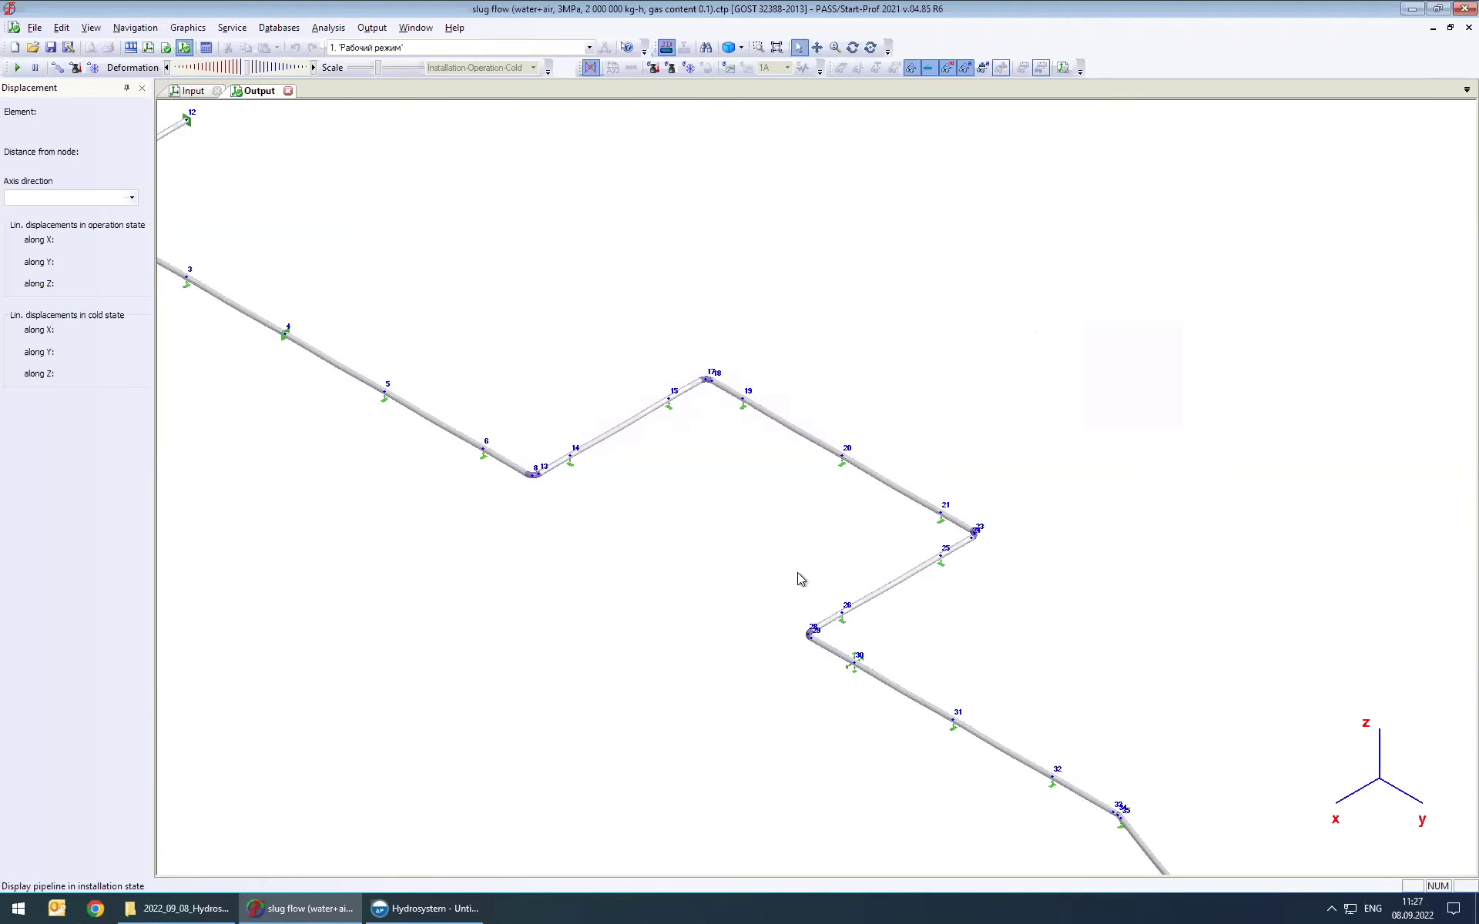
Step: Review the entire pipeline route from node 12 to node 221 in the output model
scroll(801, 580, down, 8)
middle_drag(917, 478, 503, 224)
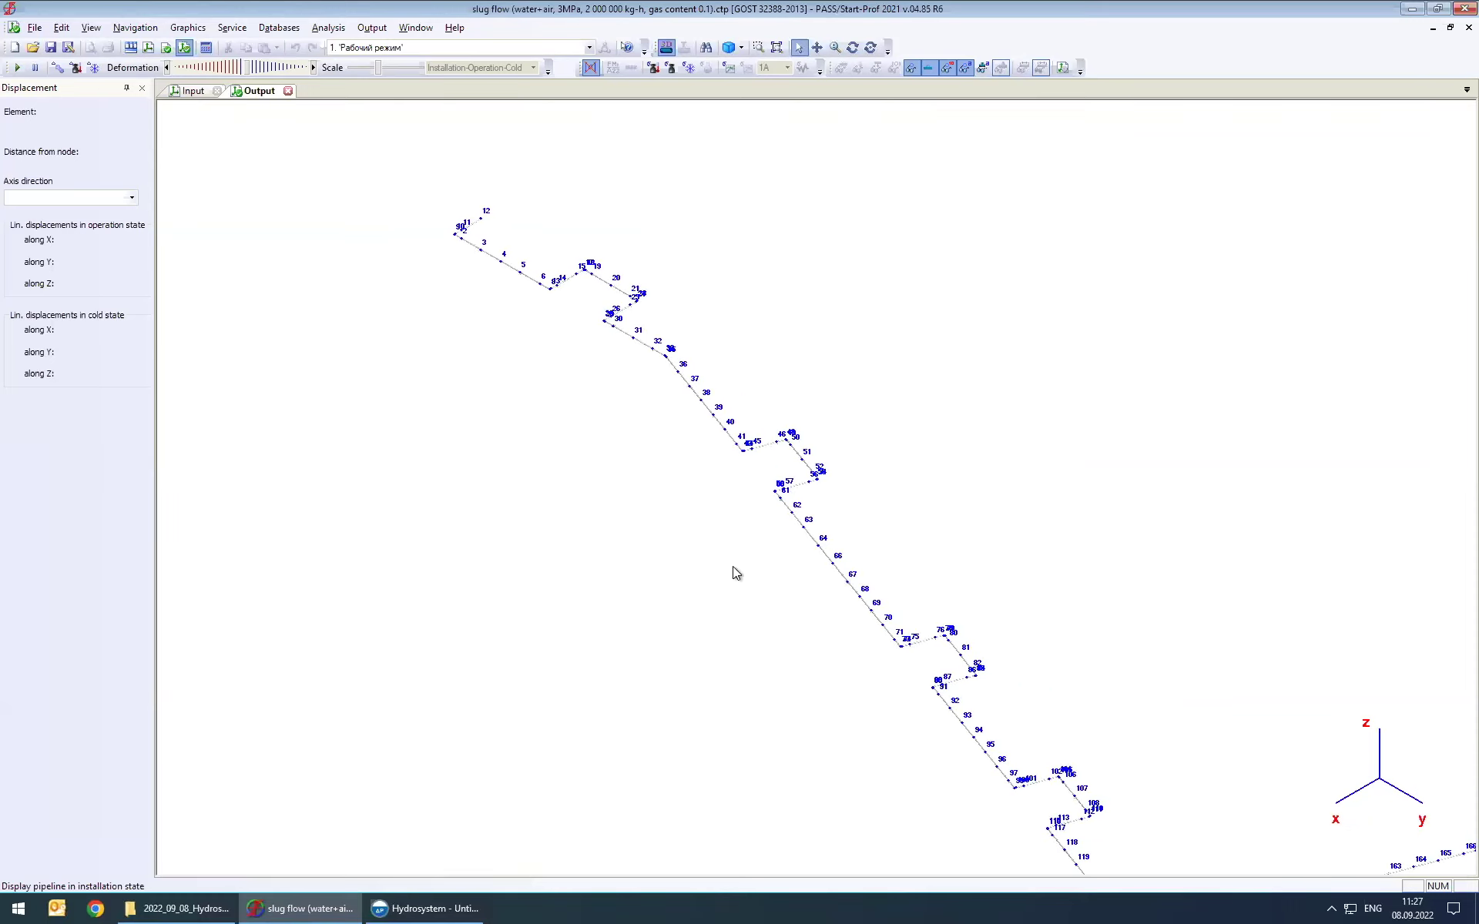
scroll(767, 547, down, 5)
middle_drag(814, 568, 675, 473)
scroll(675, 472, up, 5)
scroll(775, 561, down, 3)
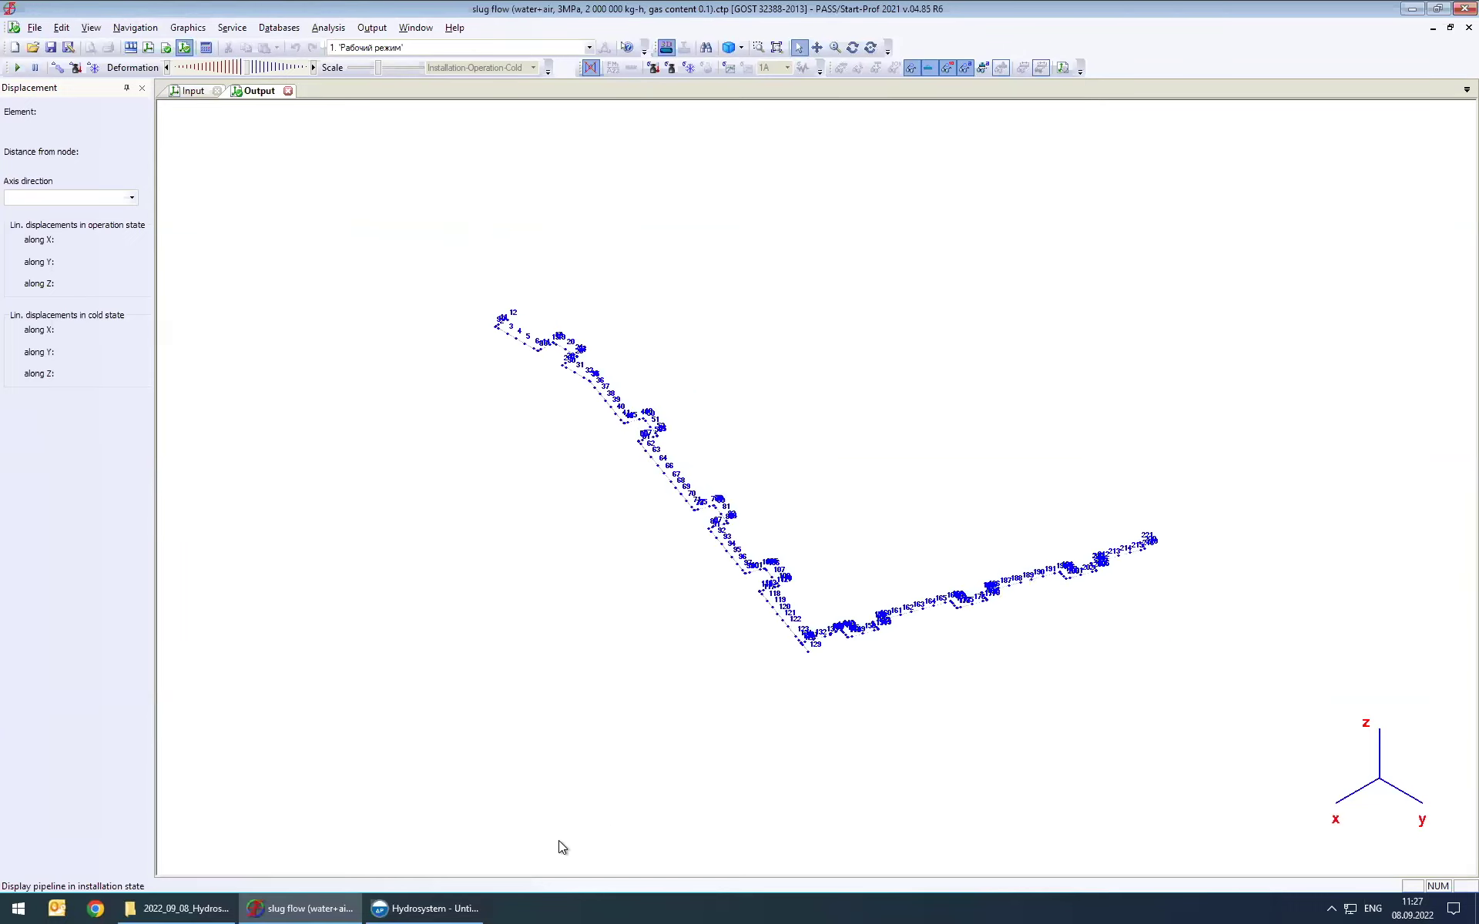
Step: Switch to Hydrosystem and import the START (*.ctp) file "slug flow (water+air, 3MPa, 2 000 000 kg-h, gas content 0.1)" from the webinar folder
click(444, 906)
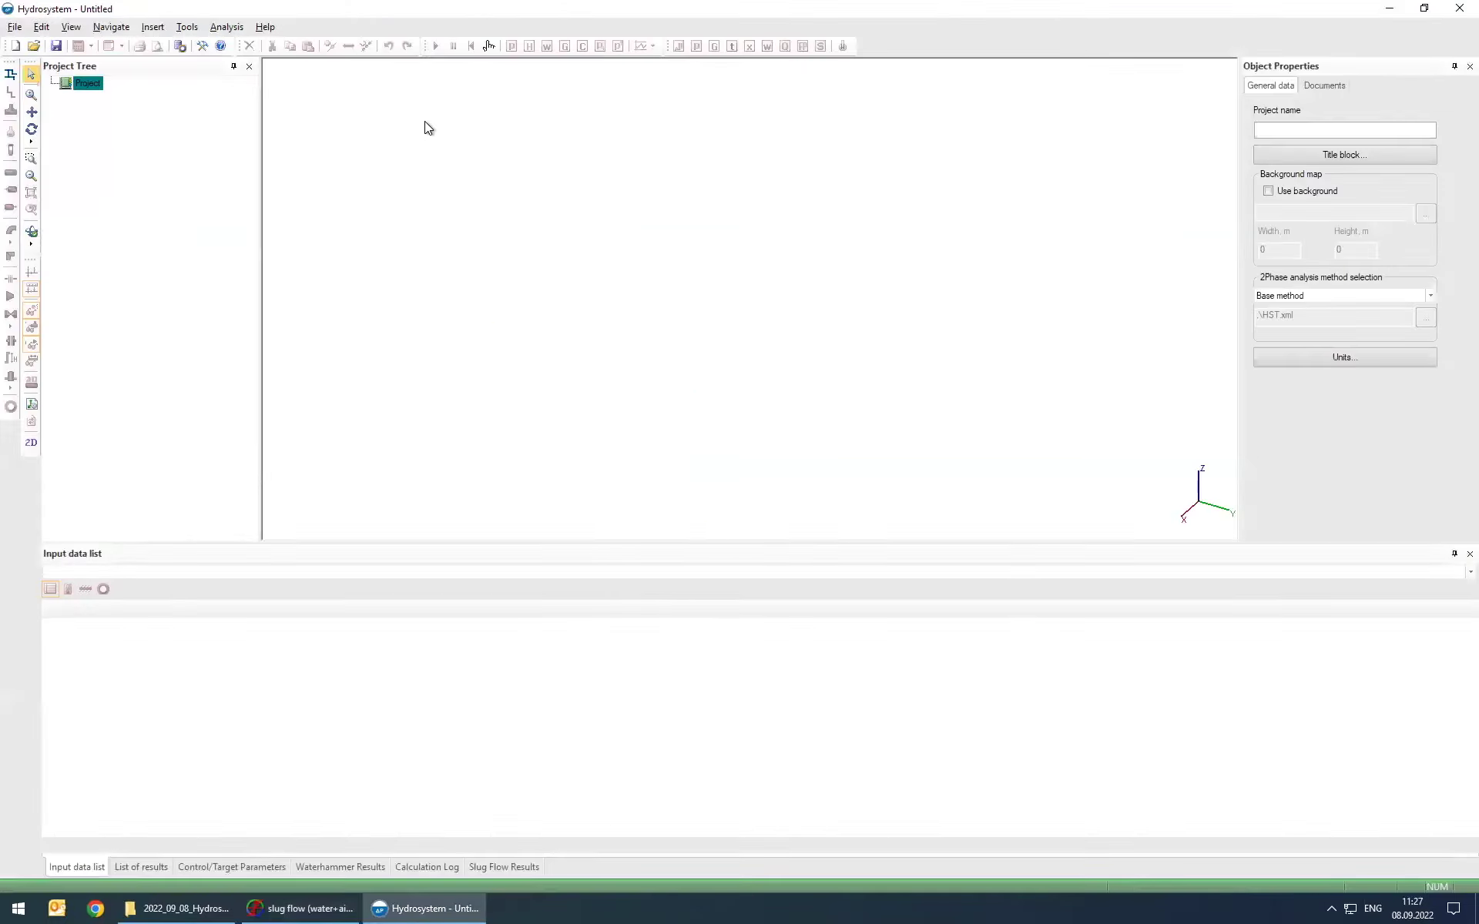
click(202, 153)
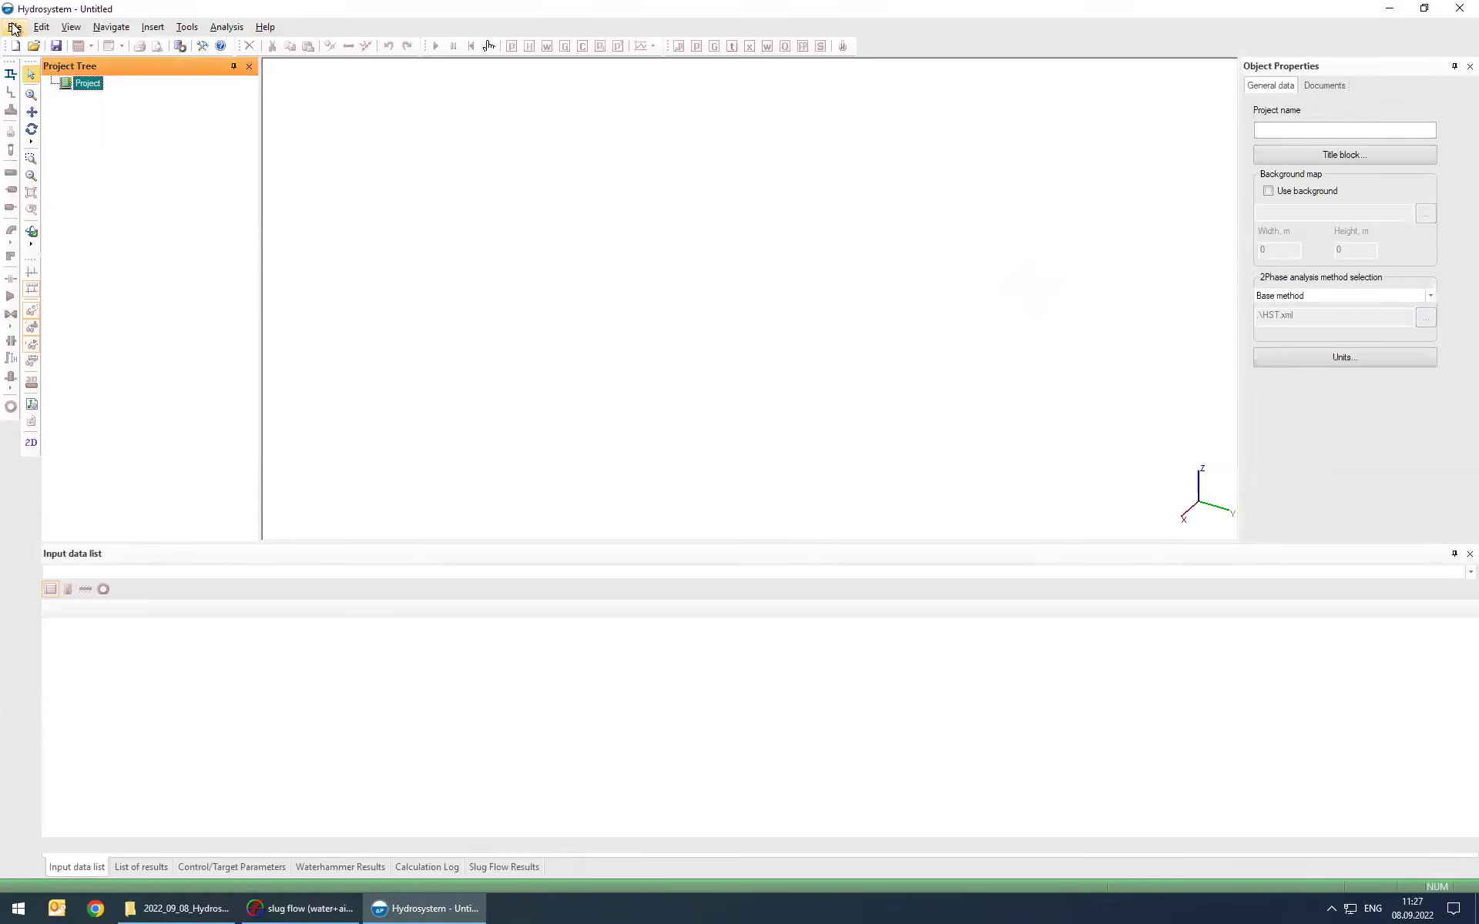
click(14, 27)
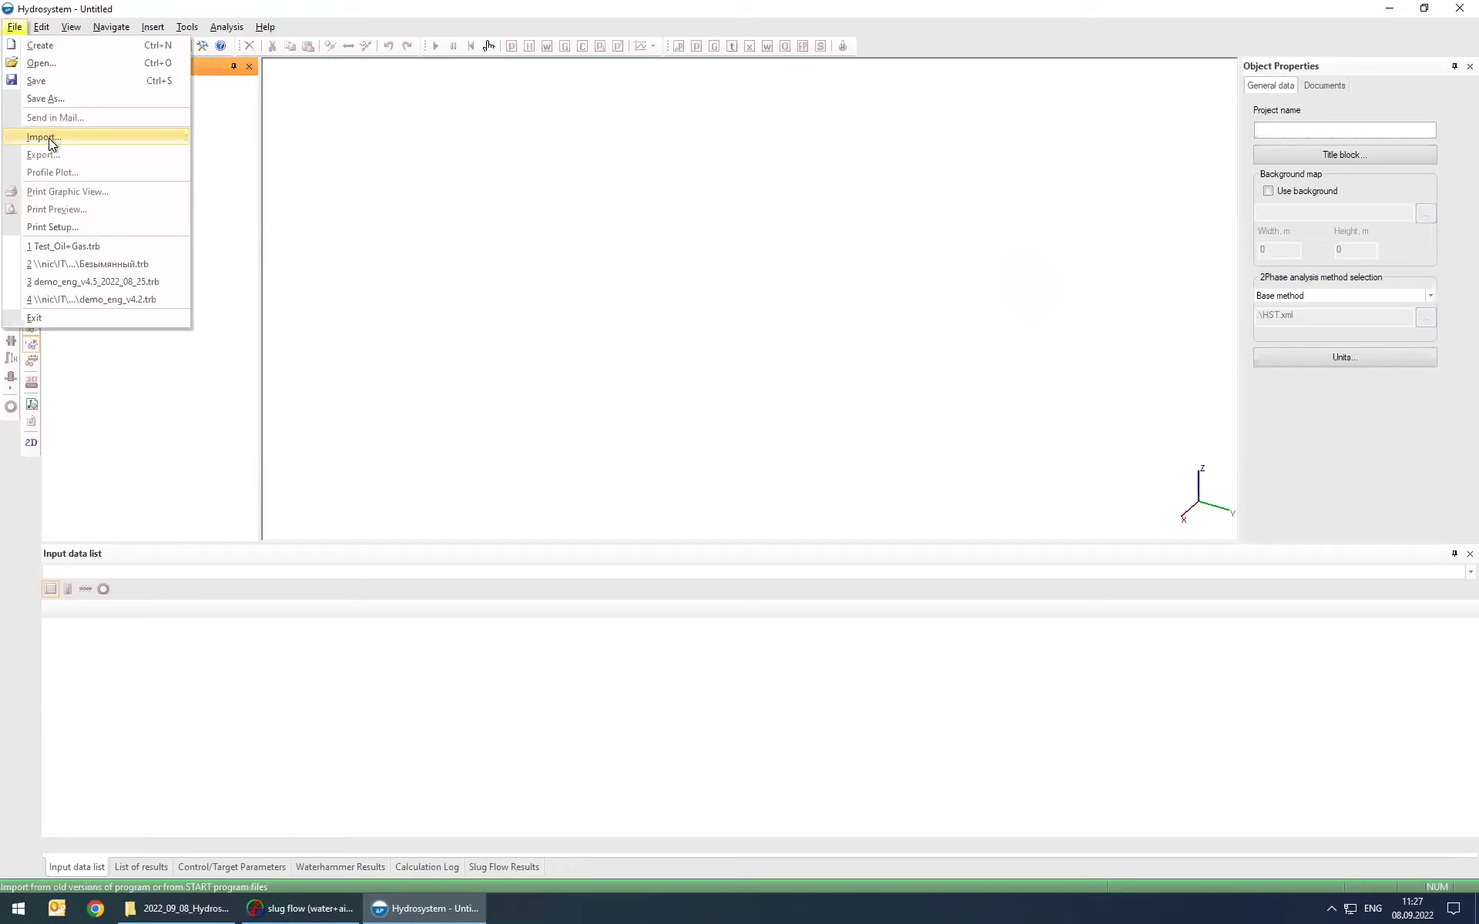
click(47, 137)
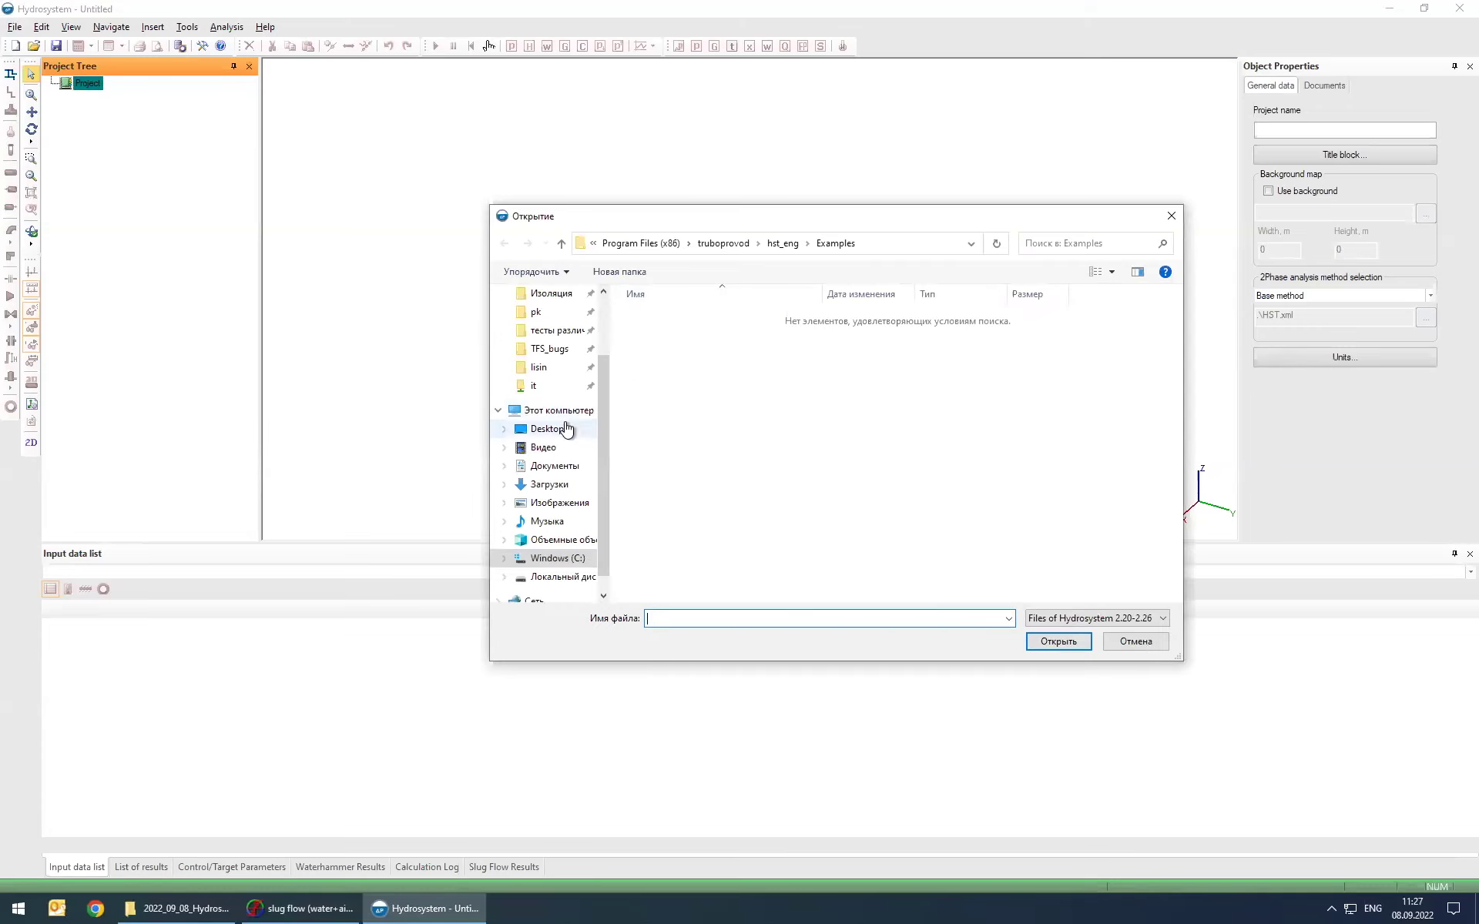
click(552, 373)
double_click(730, 318)
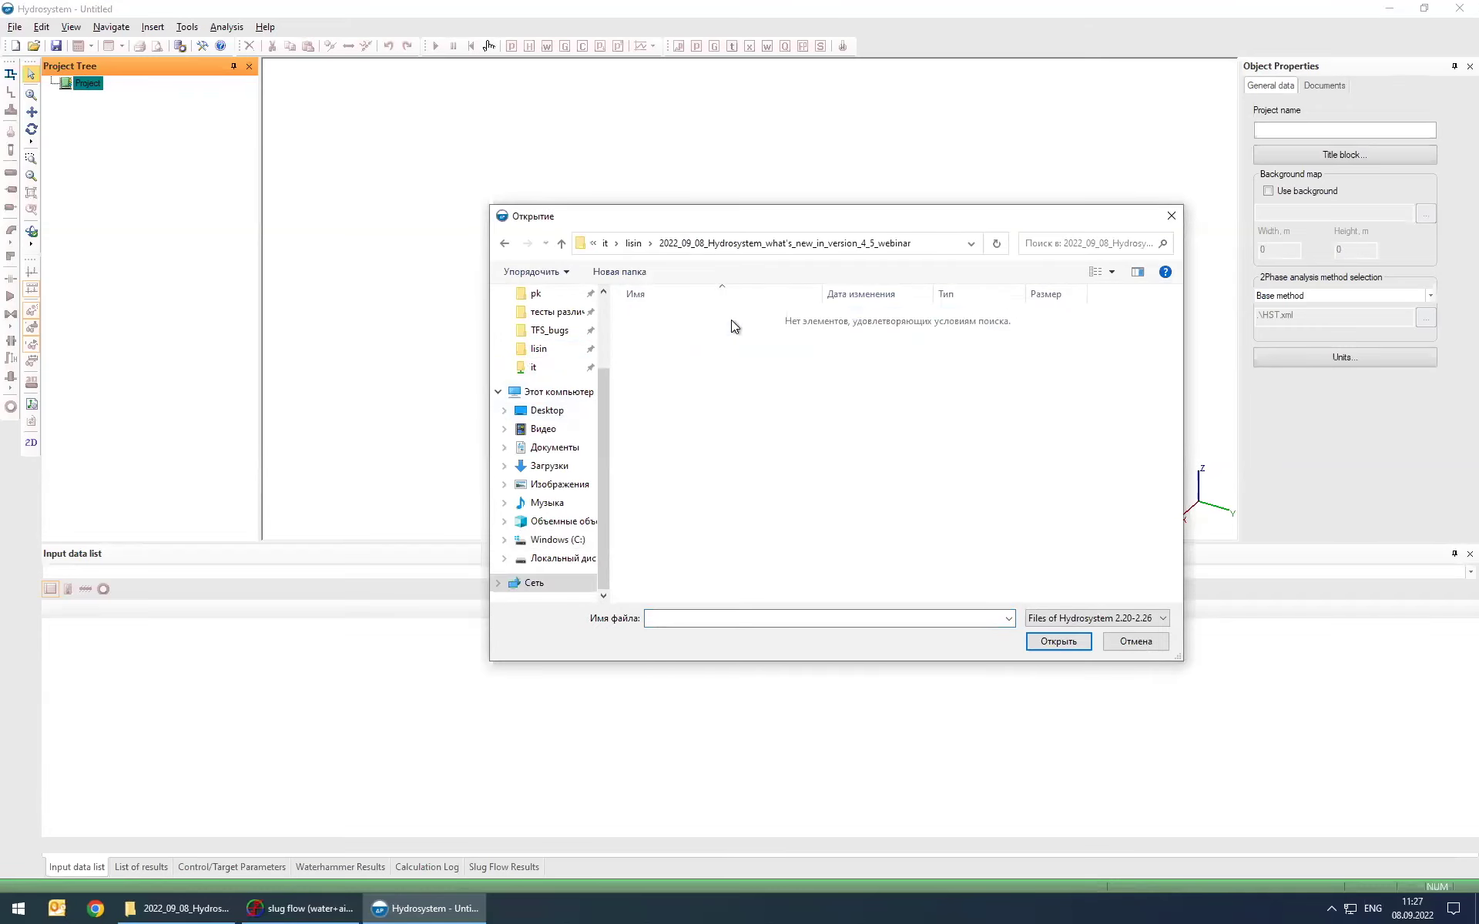
click(1067, 623)
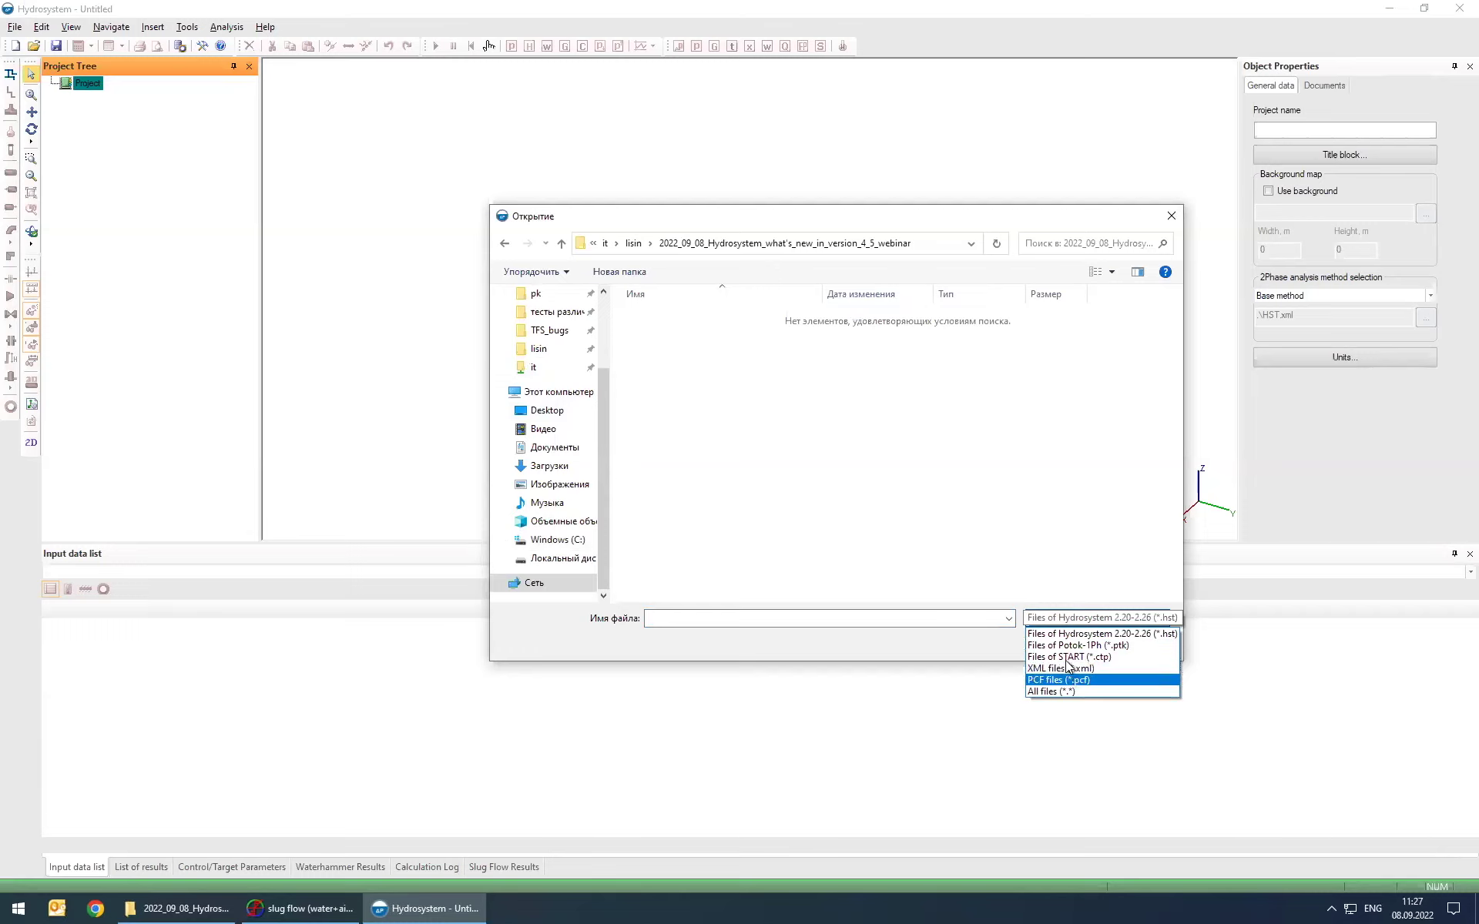
click(1069, 657)
double_click(705, 316)
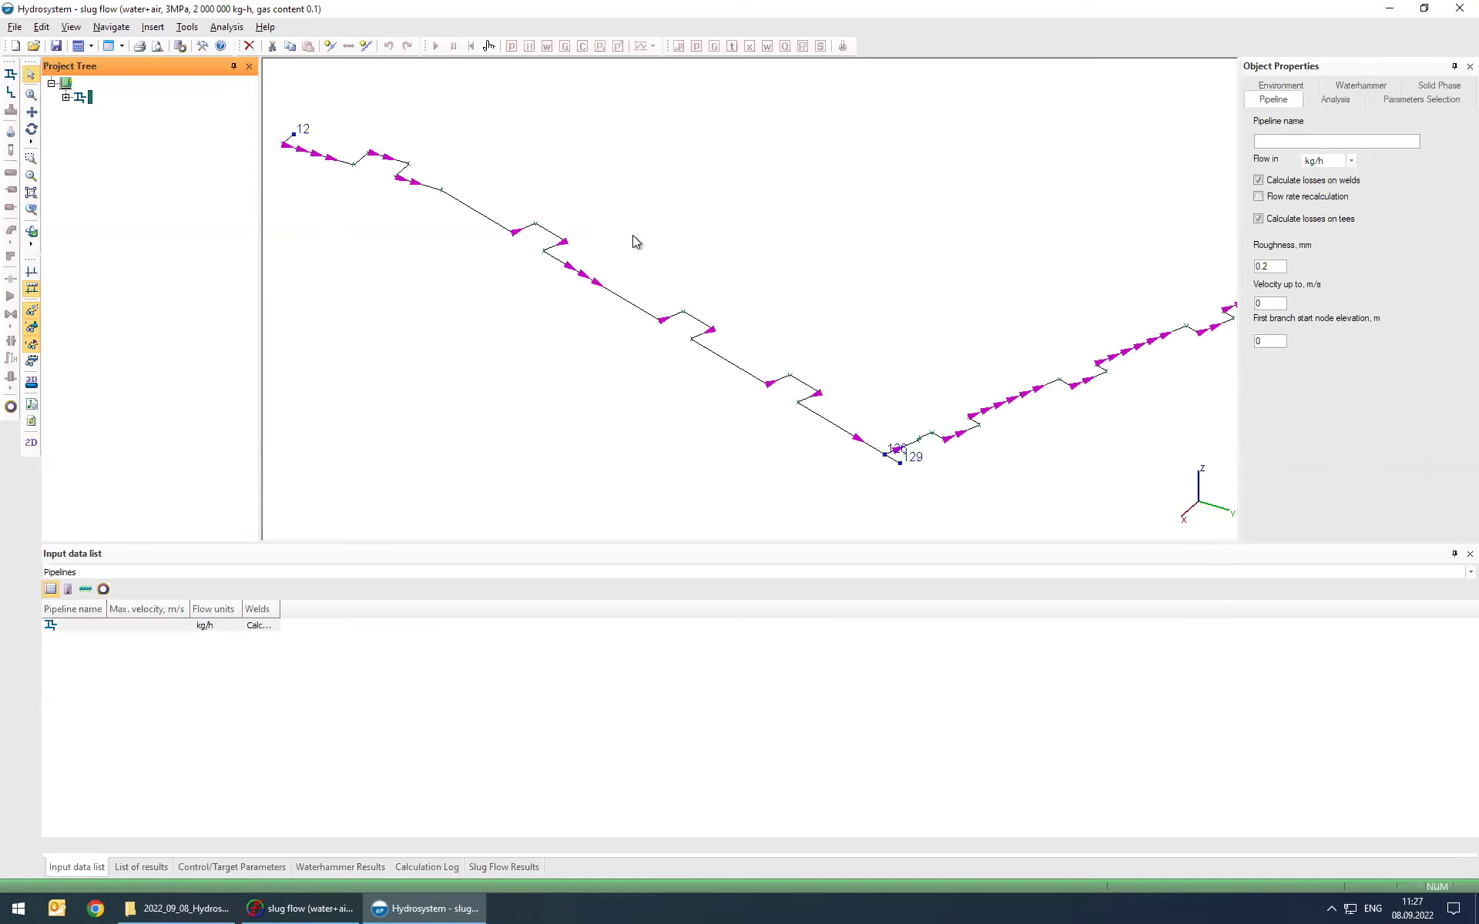
Step: Compare the imported pipeline geometry in Hydrosystem with the original model in Start-Prof
click(304, 909)
scroll(654, 477, up, 5)
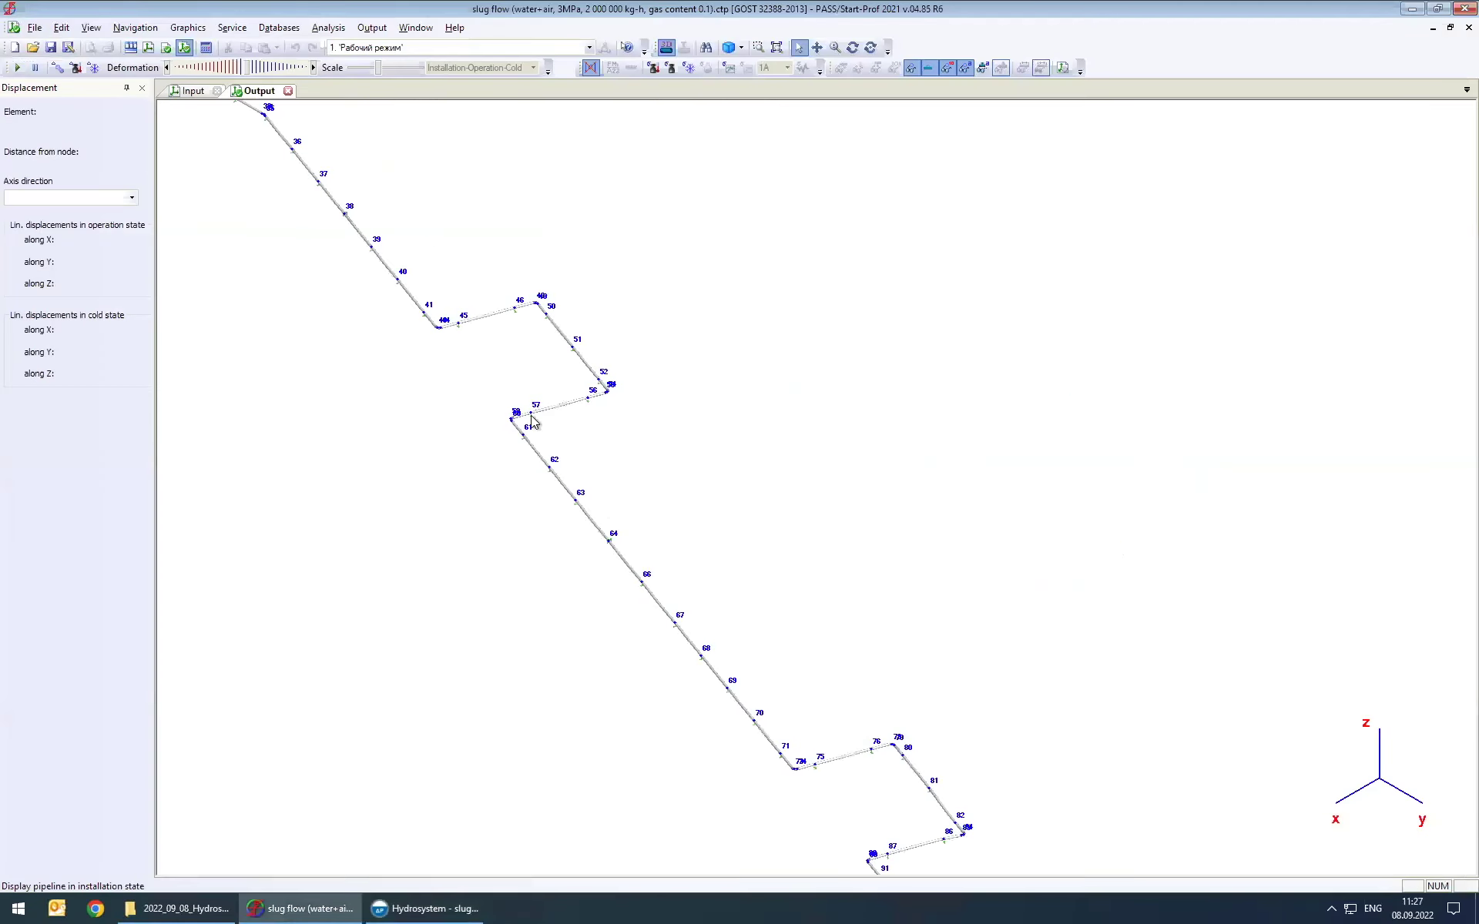
scroll(616, 580, up, 4)
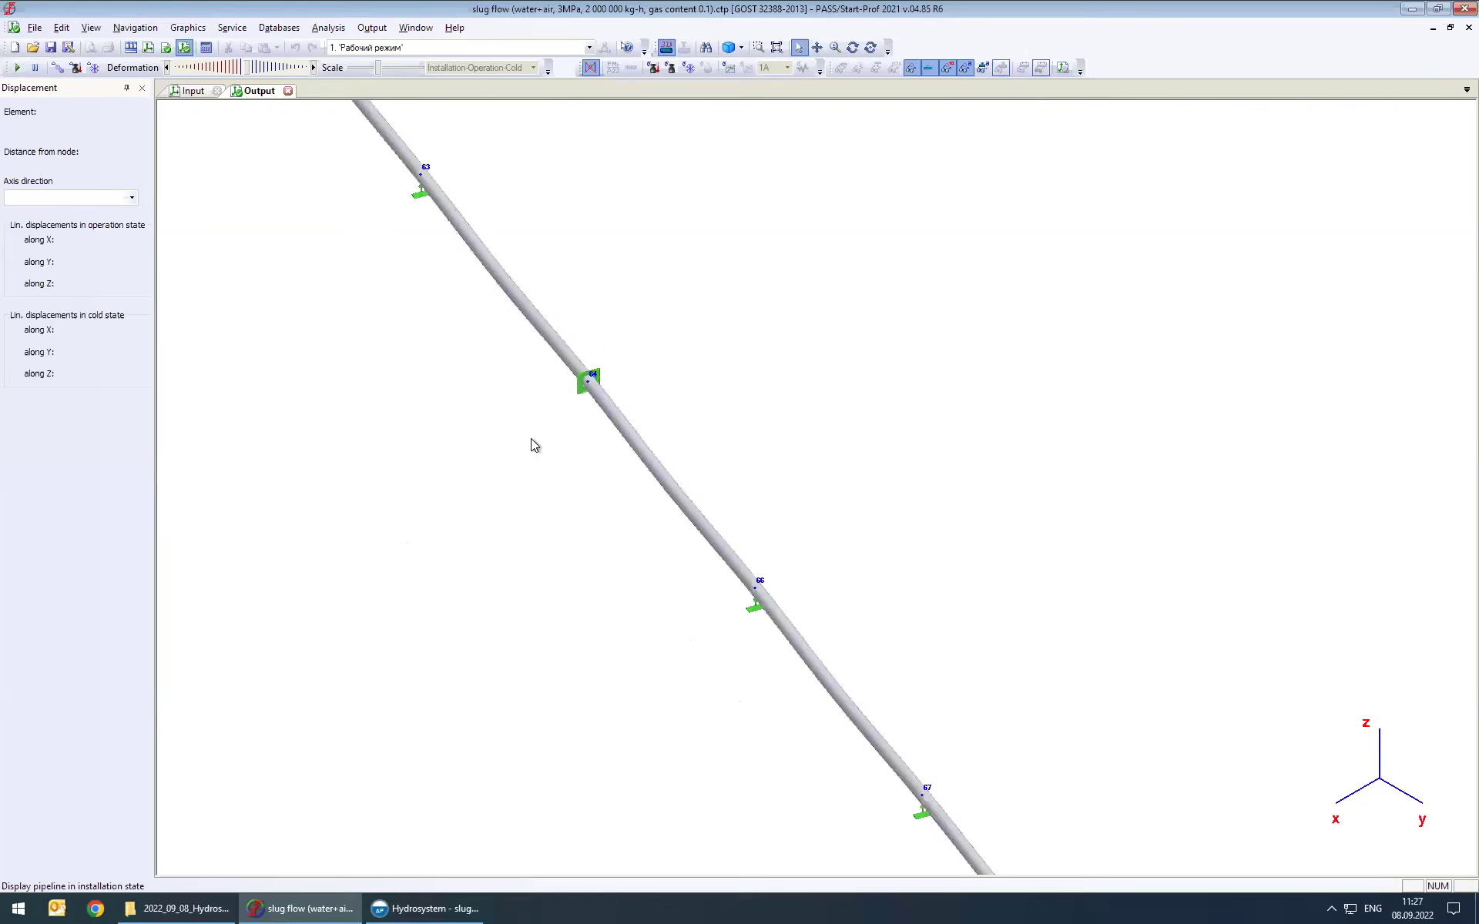
scroll(646, 467, down, 8)
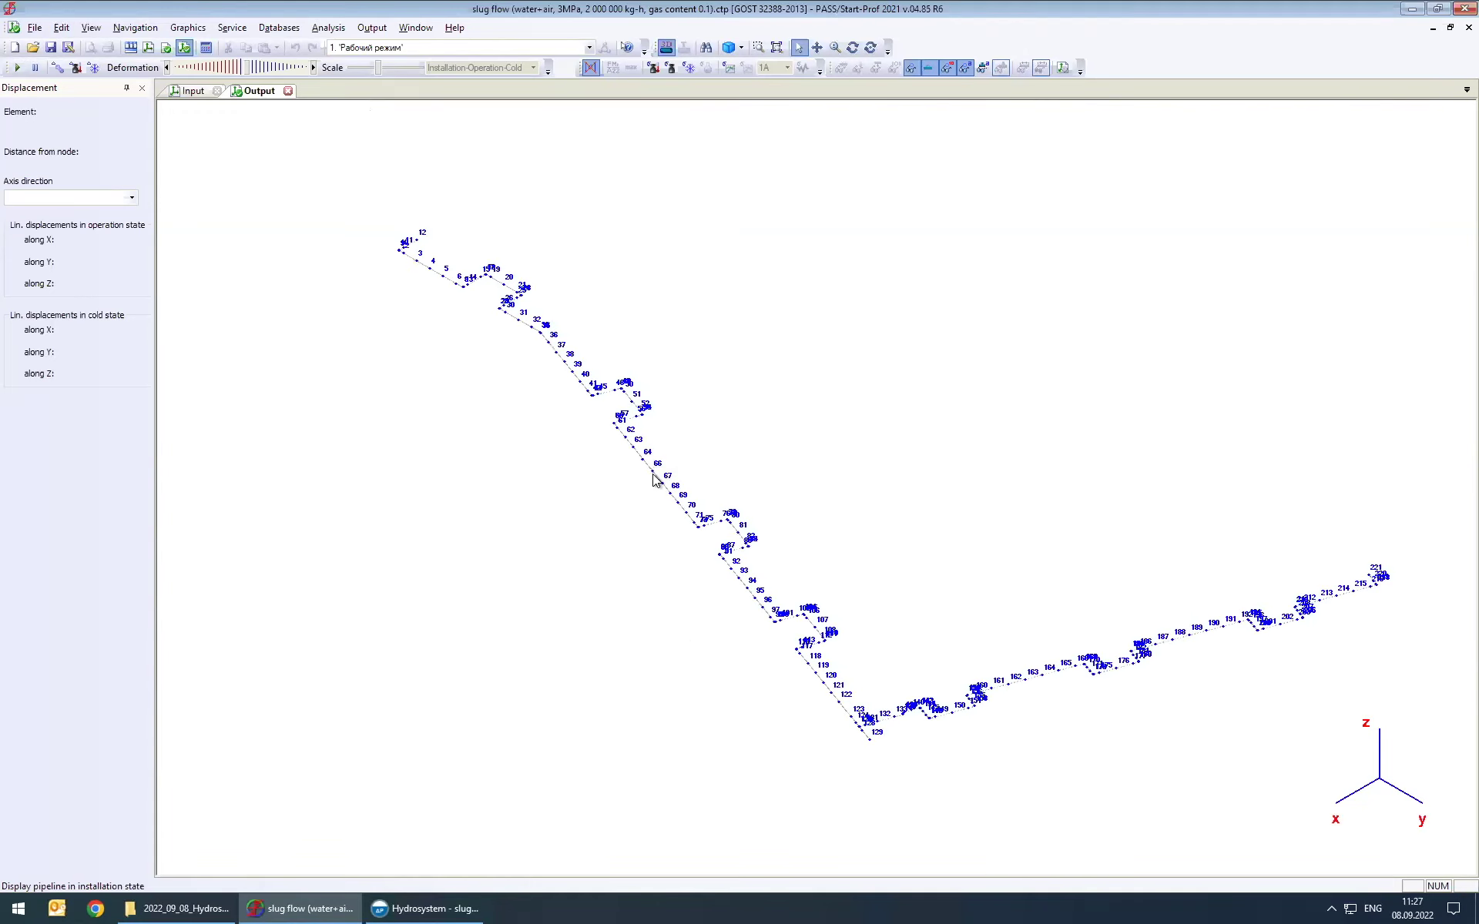
click(472, 905)
scroll(695, 285, up, 4)
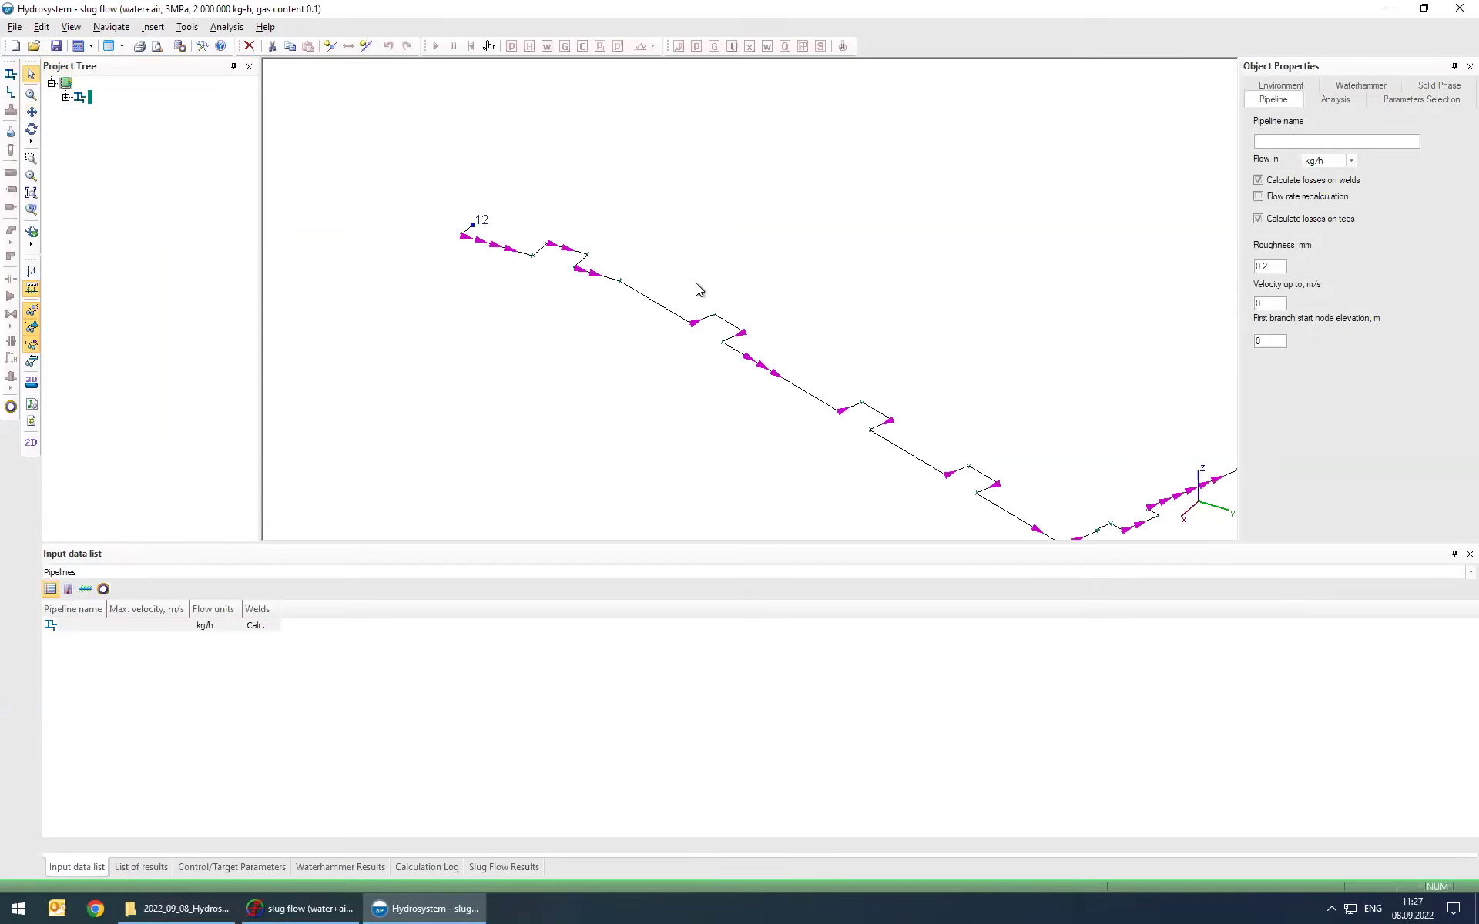
scroll(680, 377, down, 2)
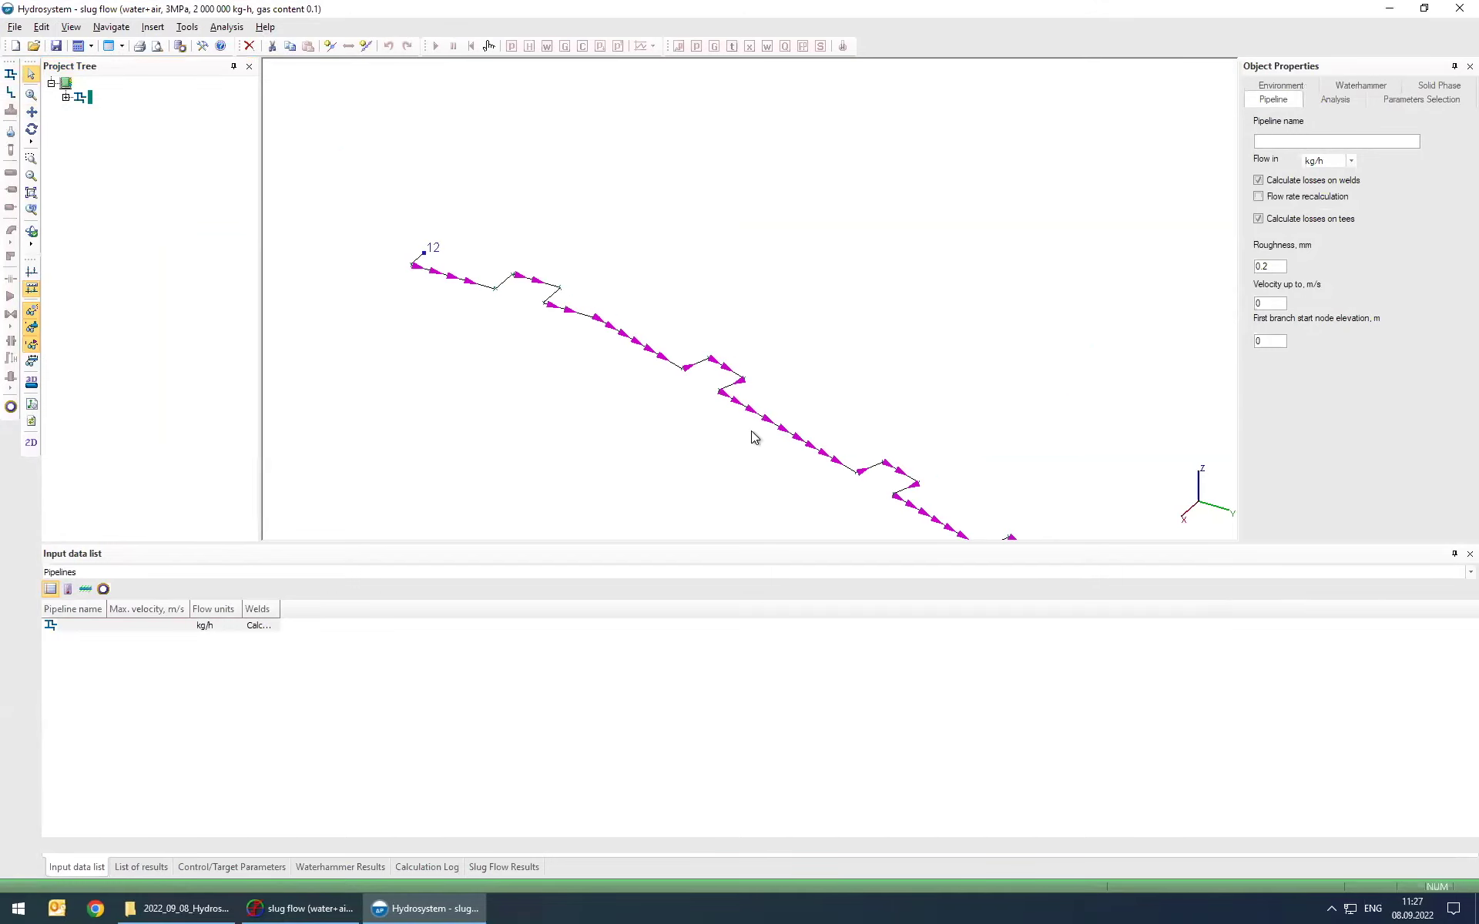
scroll(892, 437, down, 1)
middle_drag(891, 437, 621, 290)
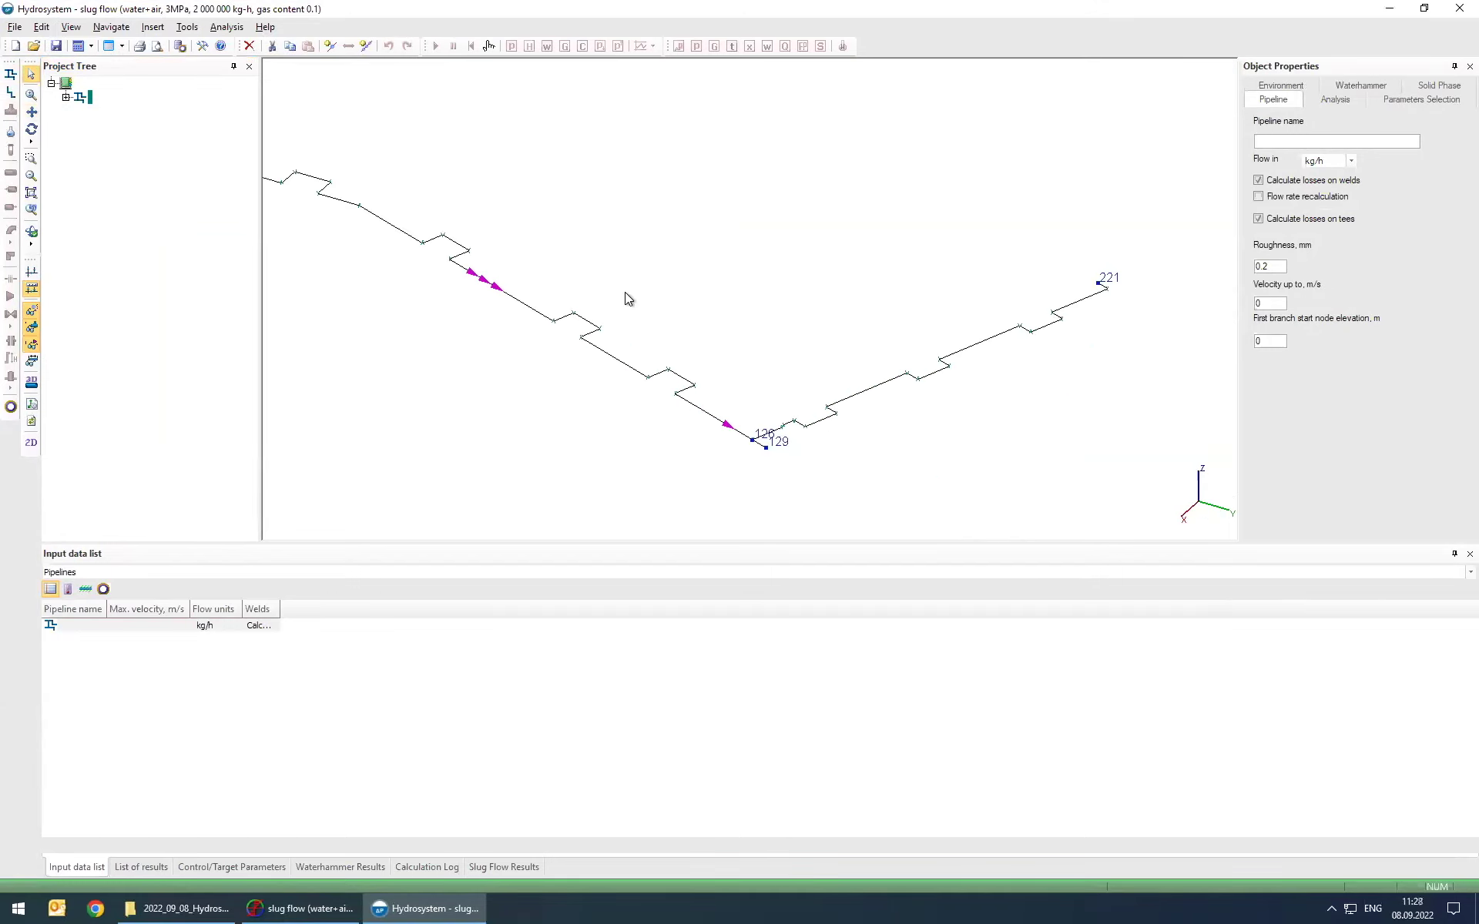
middle_drag(617, 313, 665, 280)
scroll(687, 290, down, 2)
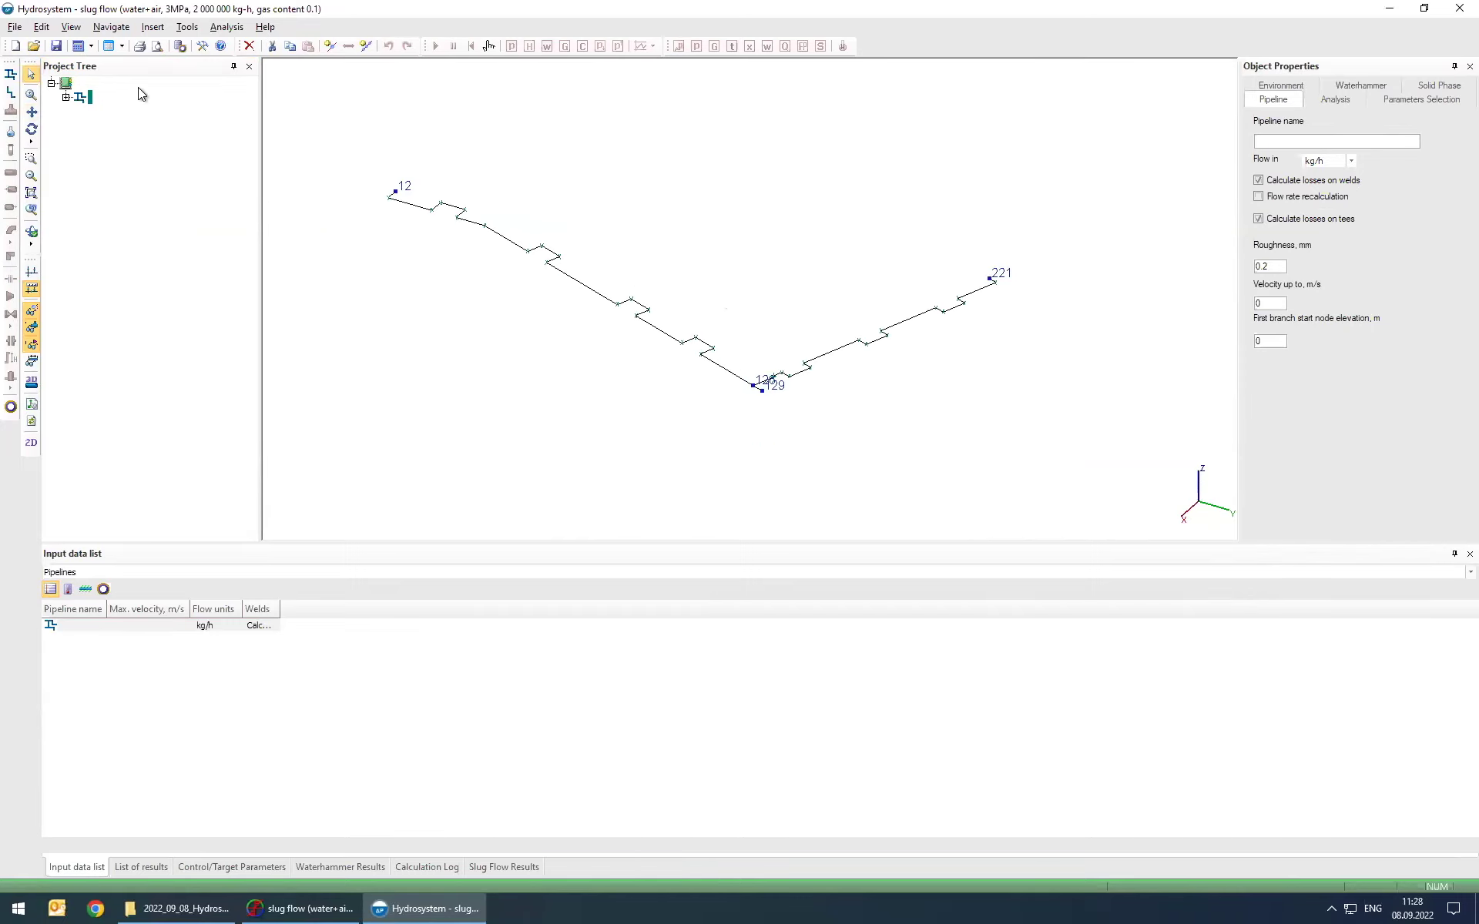
Step: Define the pipeline's existing fluid by Water/steam by IAPWS-IF97 and name it Water
click(66, 97)
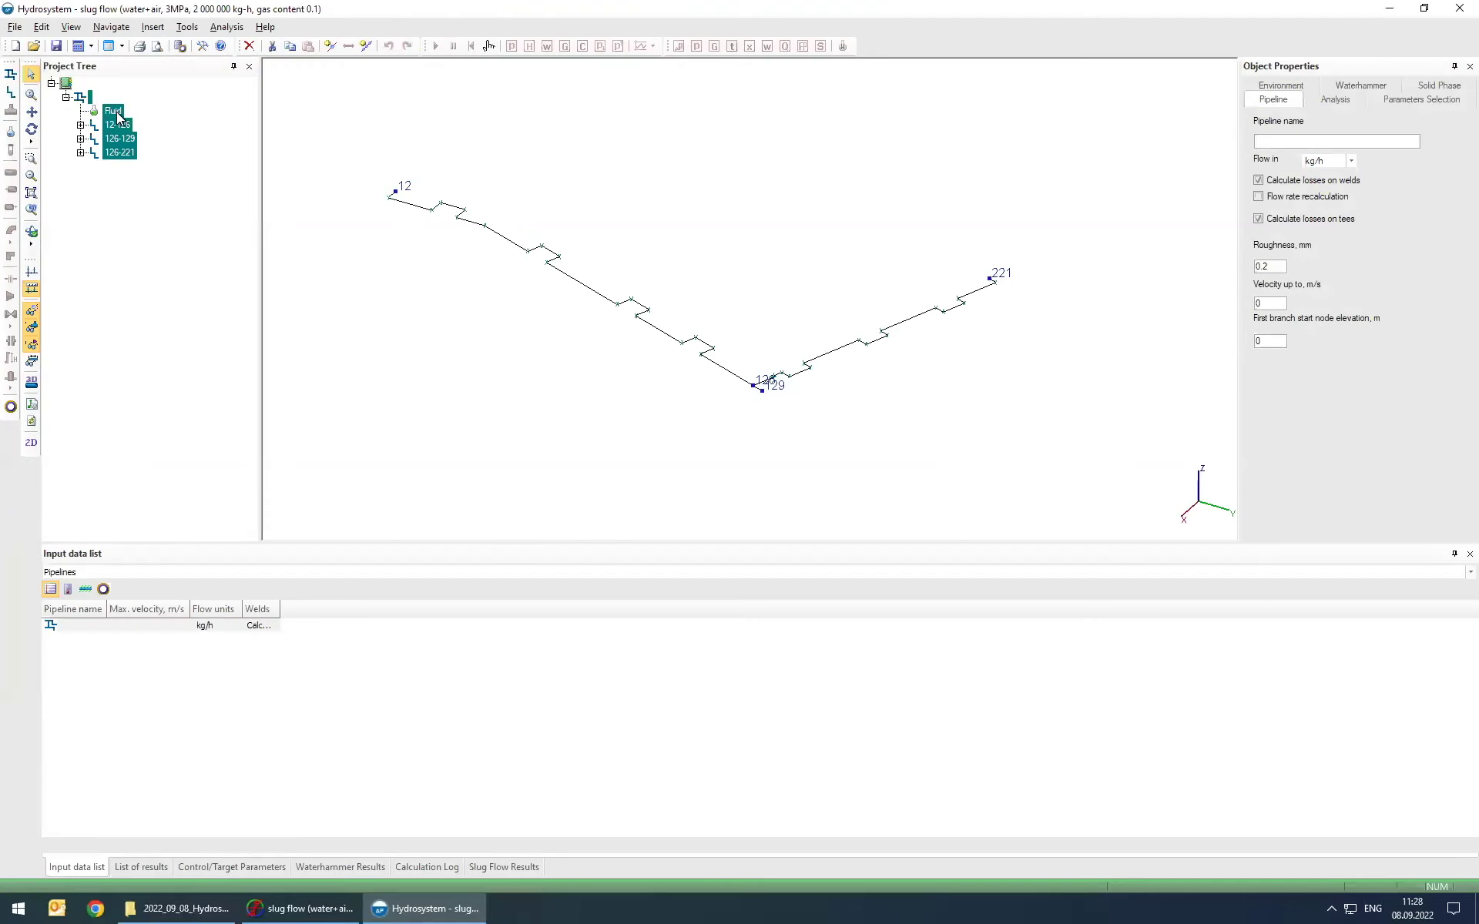
click(227, 221)
click(1325, 229)
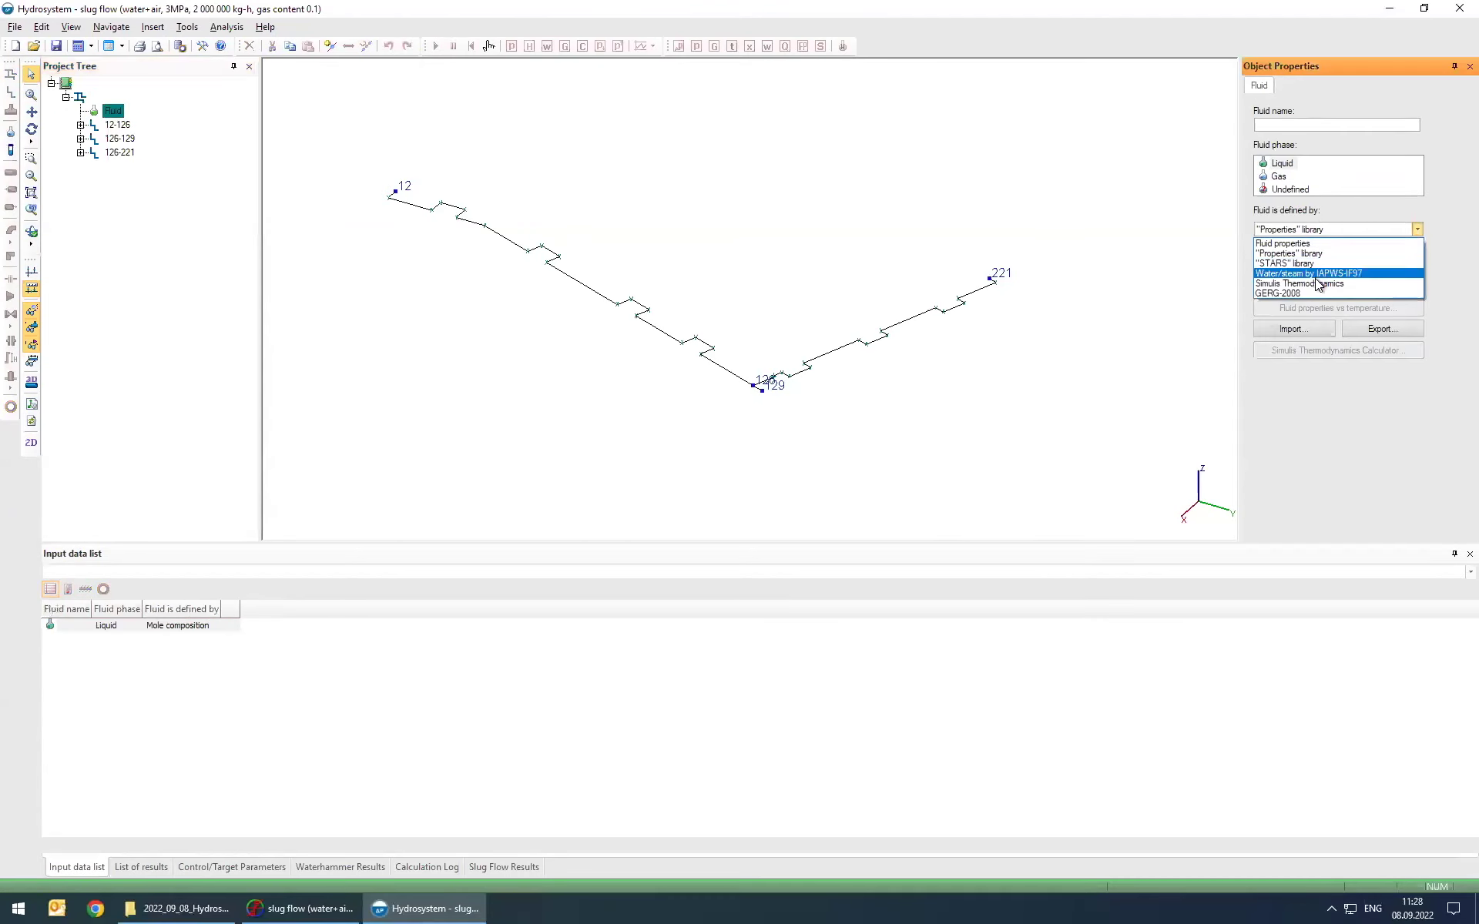
click(1309, 284)
click(1317, 125)
text(Water)
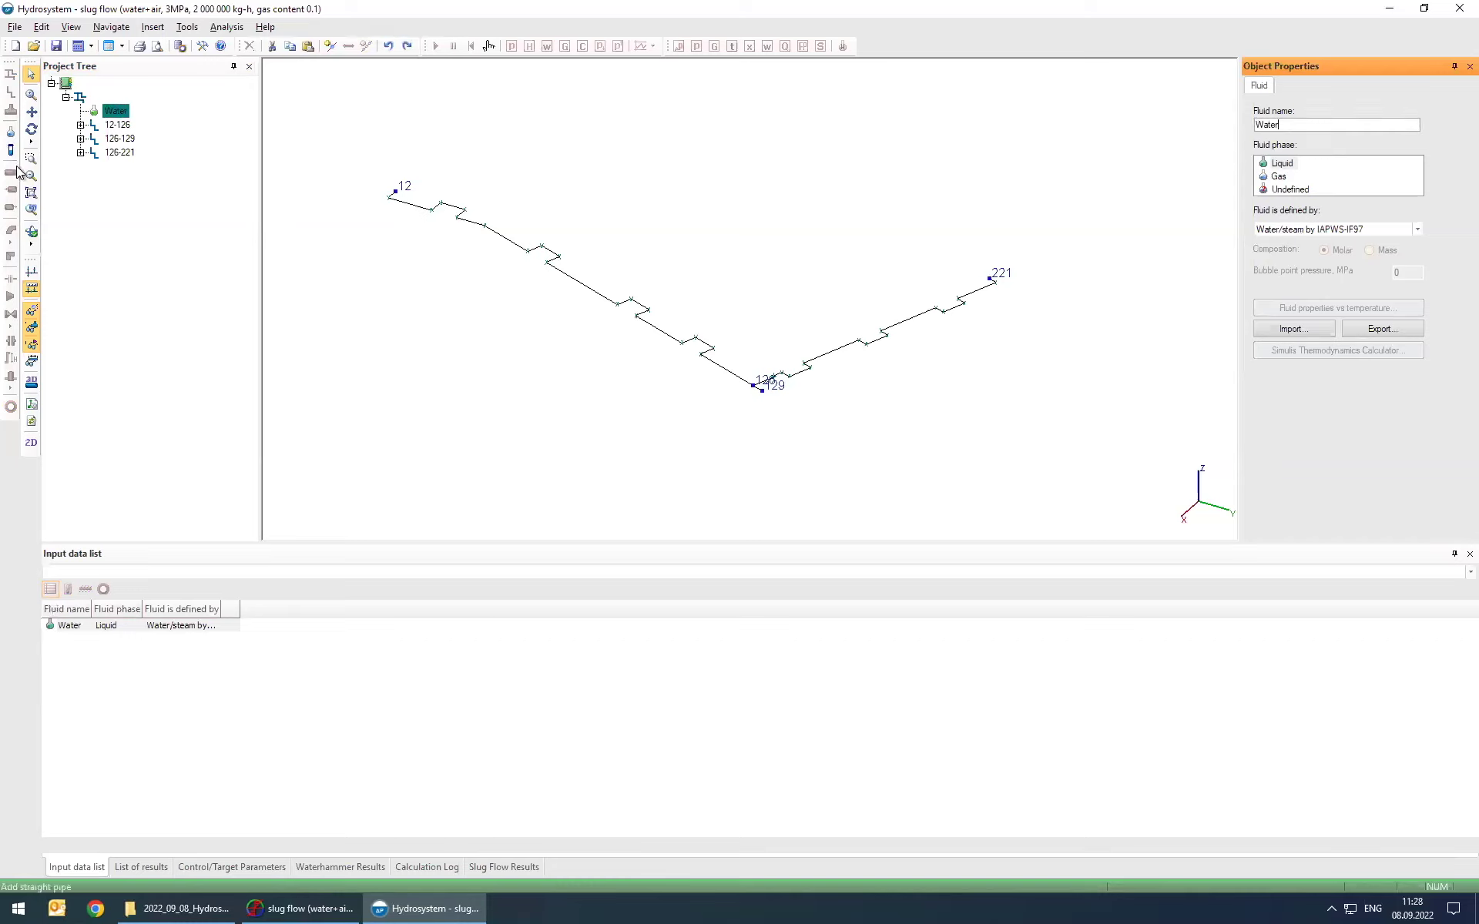
Step: Add a second fluid named Air with gas phase, defined by the "Properties" library
click(11, 132)
click(1283, 176)
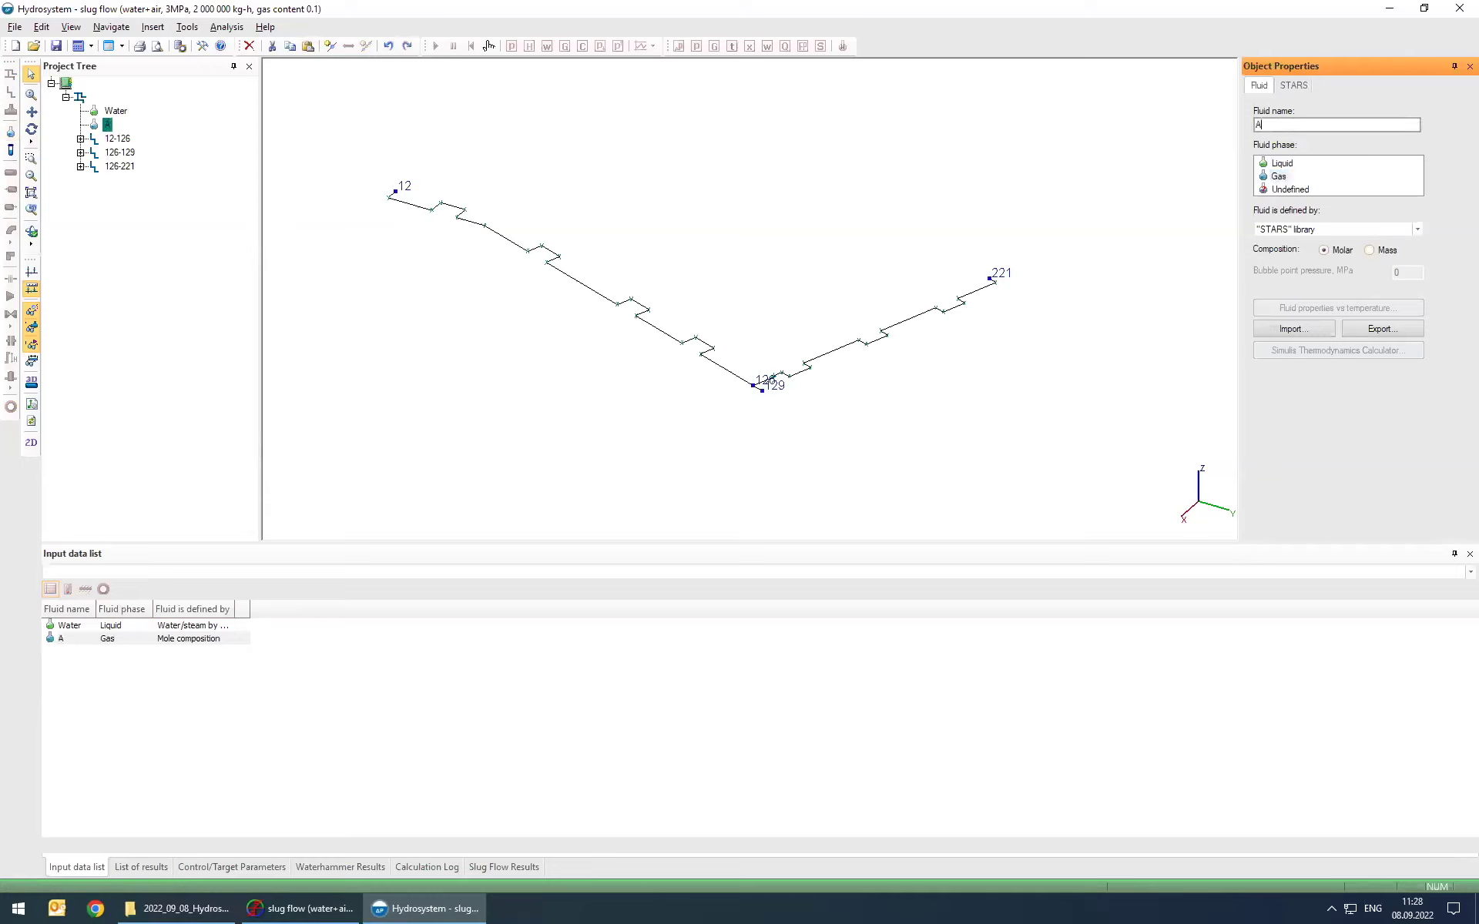
key(Tab)
click(1417, 229)
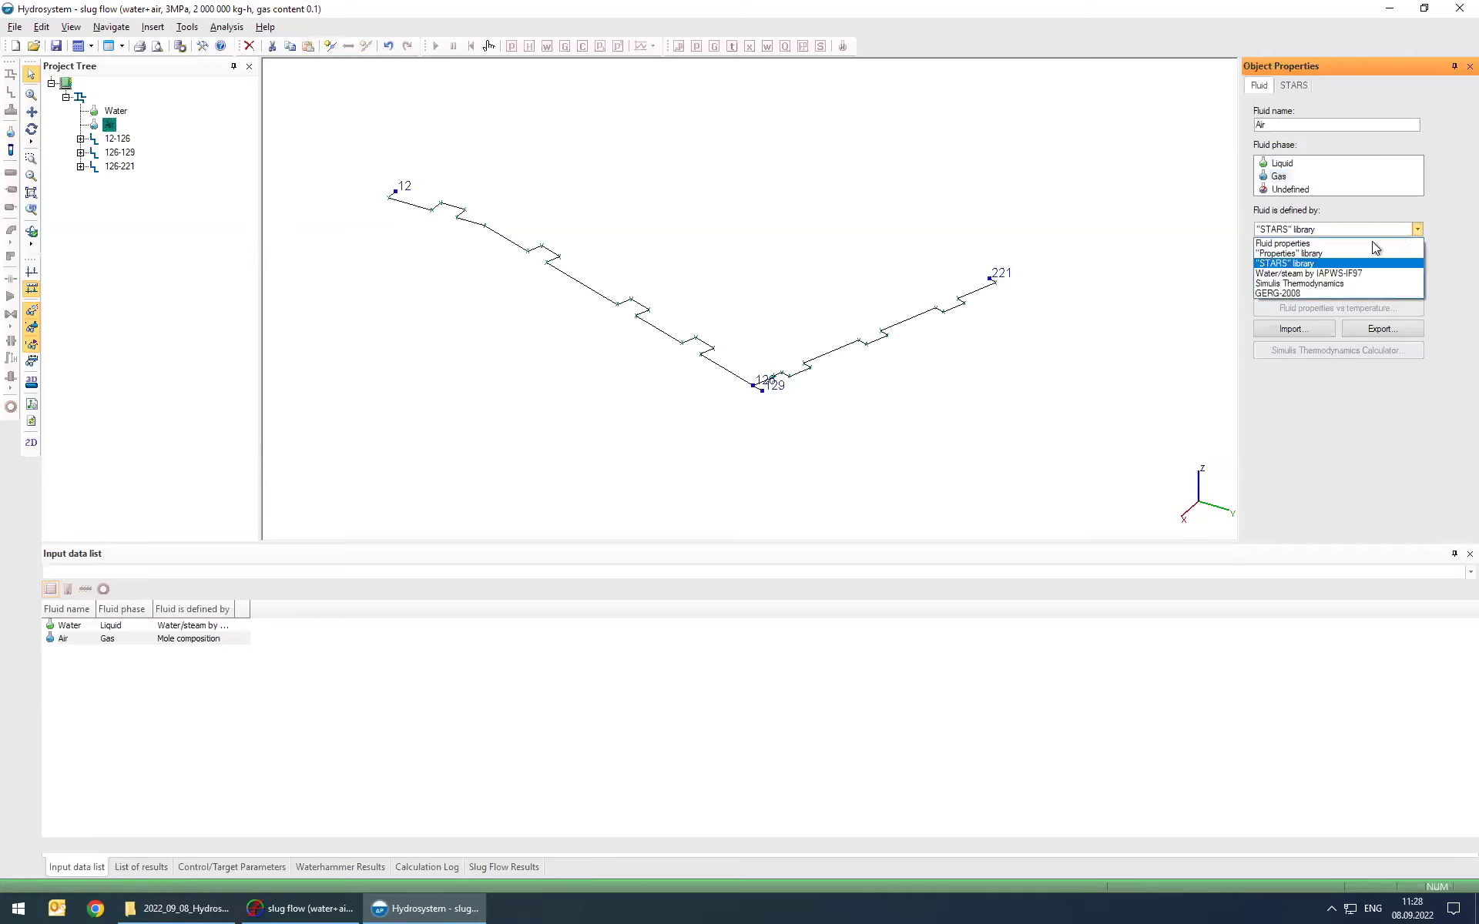
click(1289, 254)
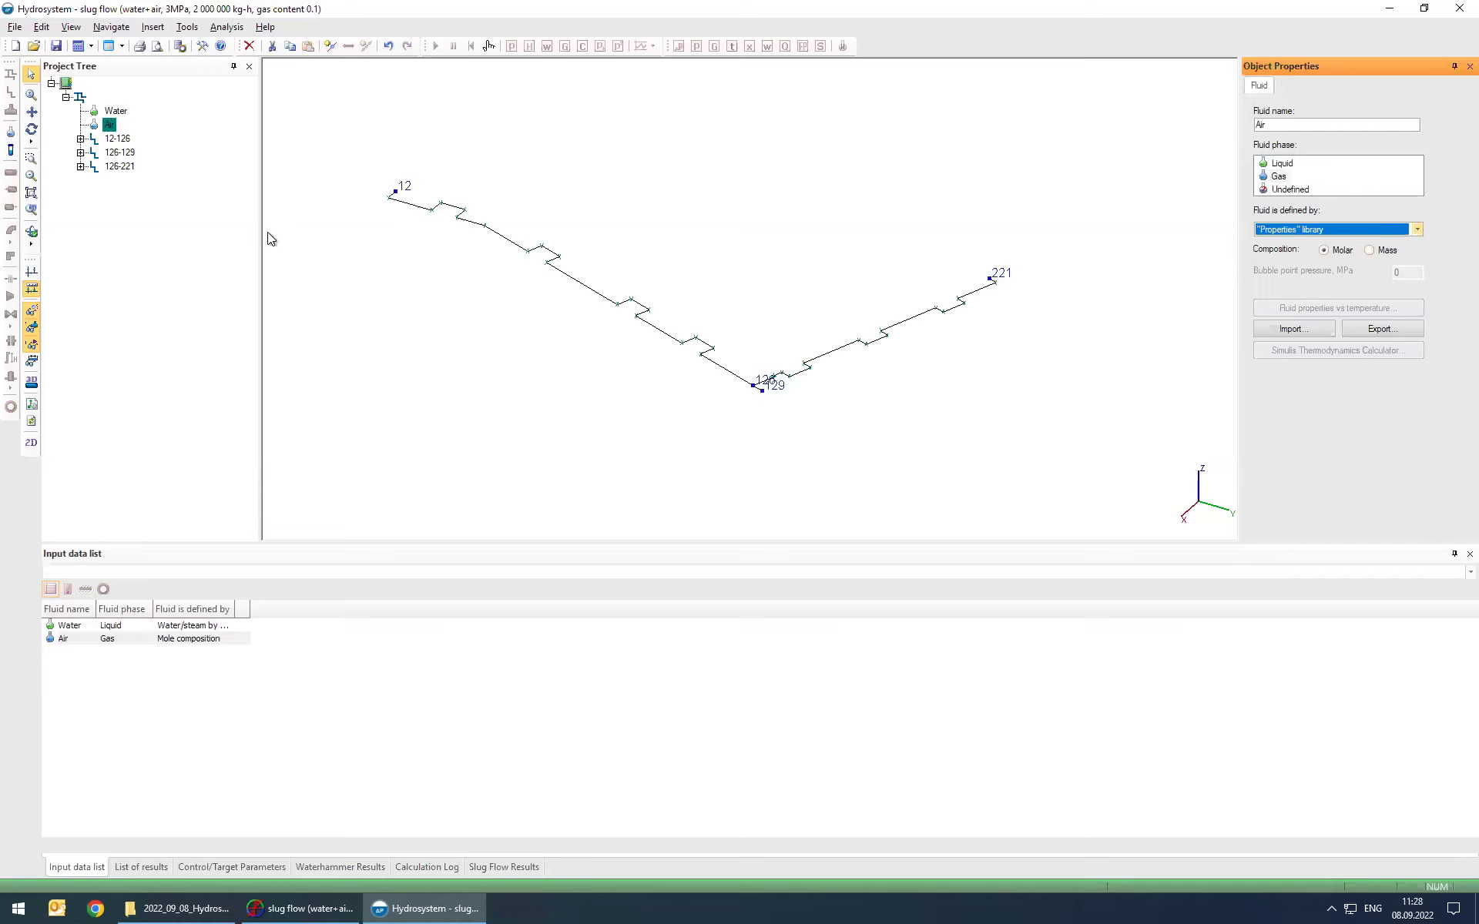
Step: Add Air as a fluid component of the Air fluid with 100 % contents
click(11, 151)
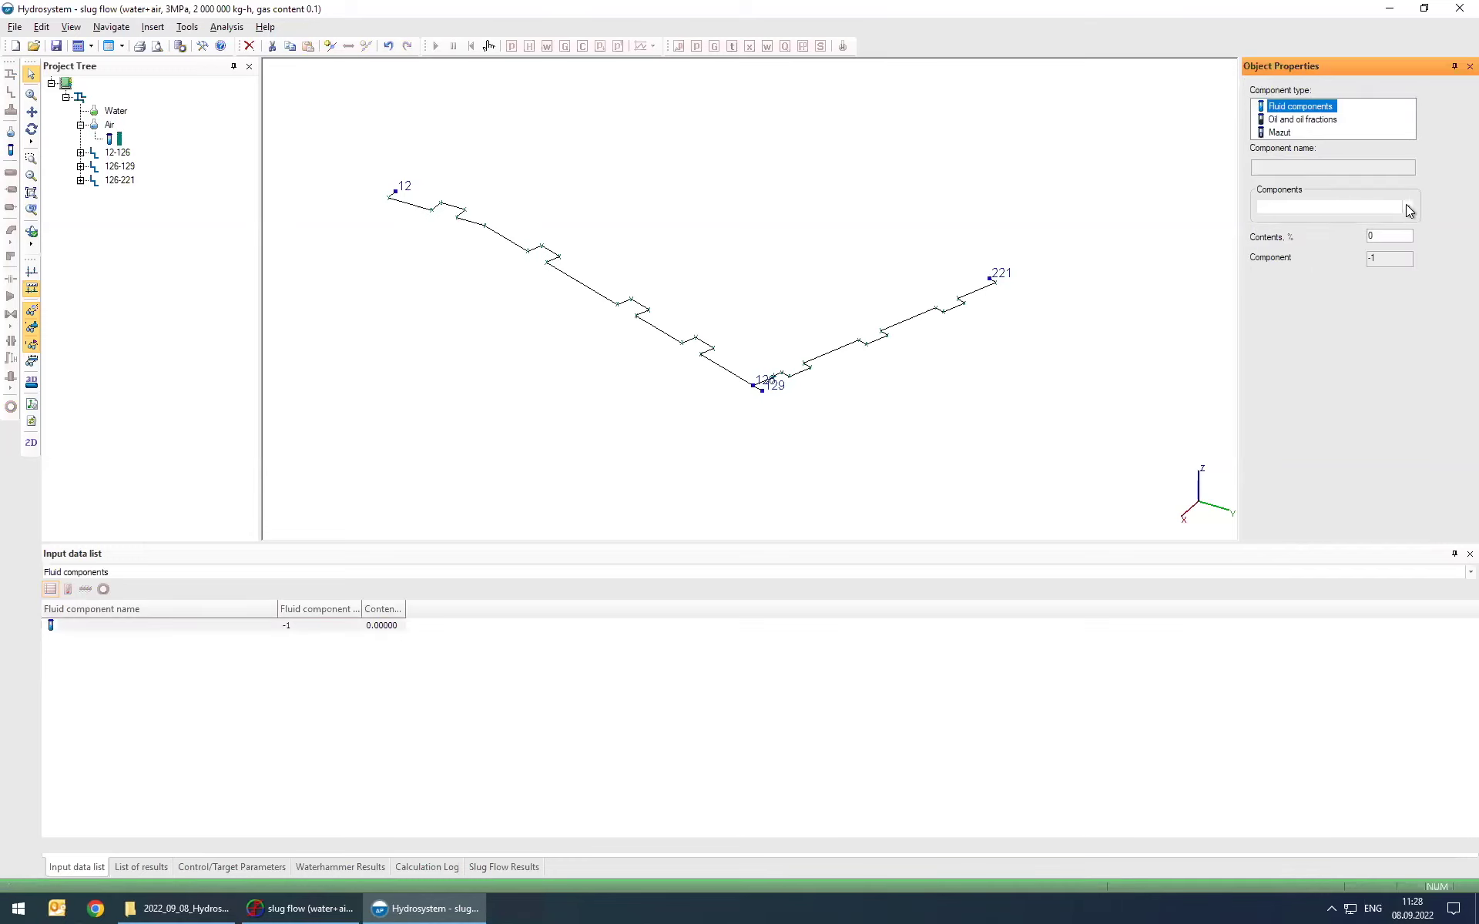
click(1407, 206)
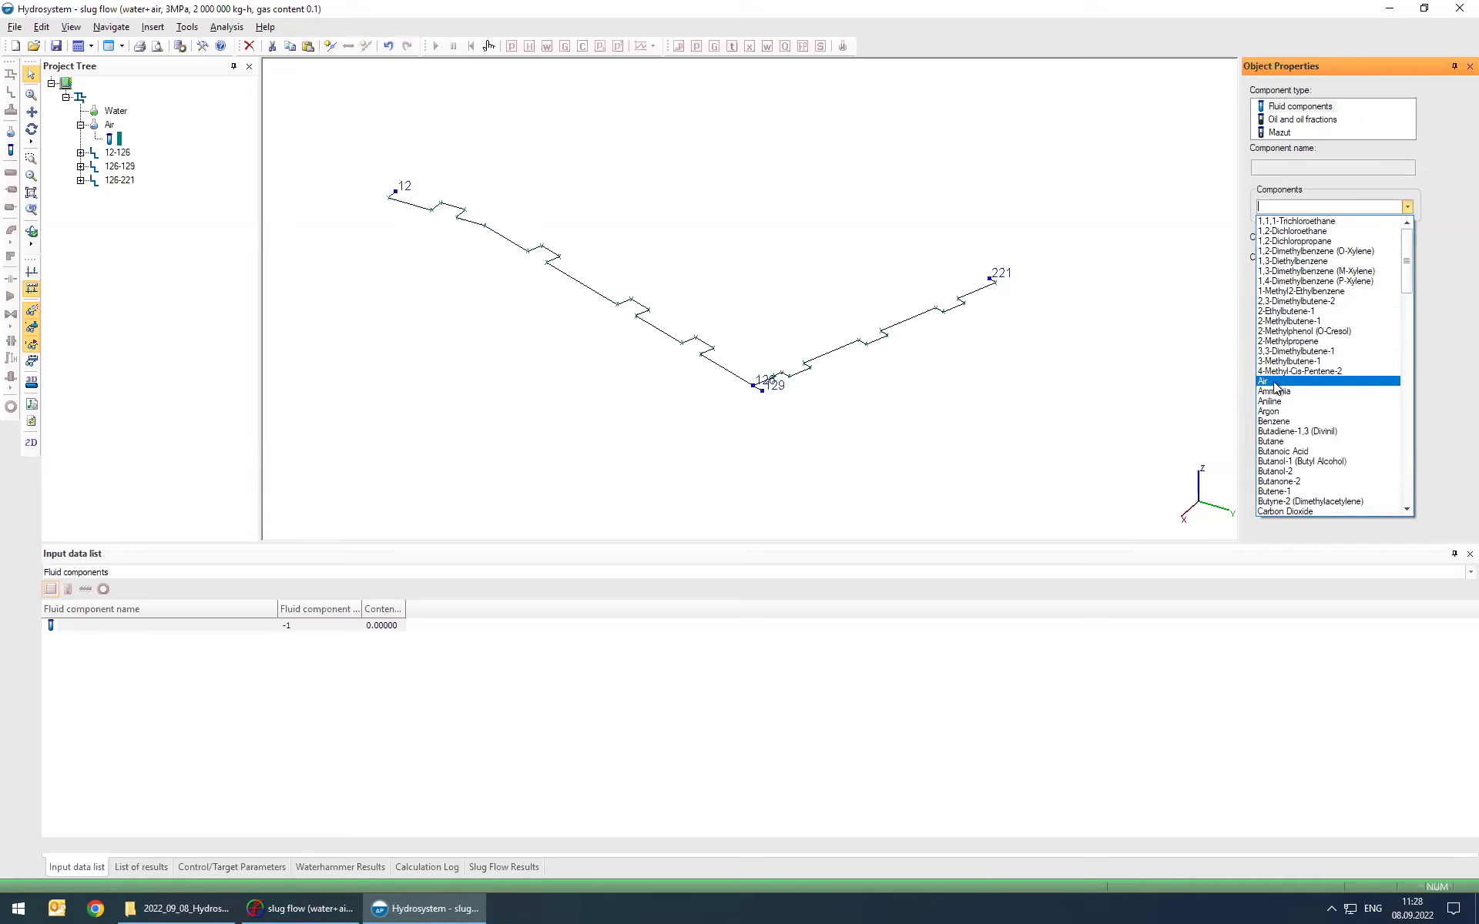
click(1278, 383)
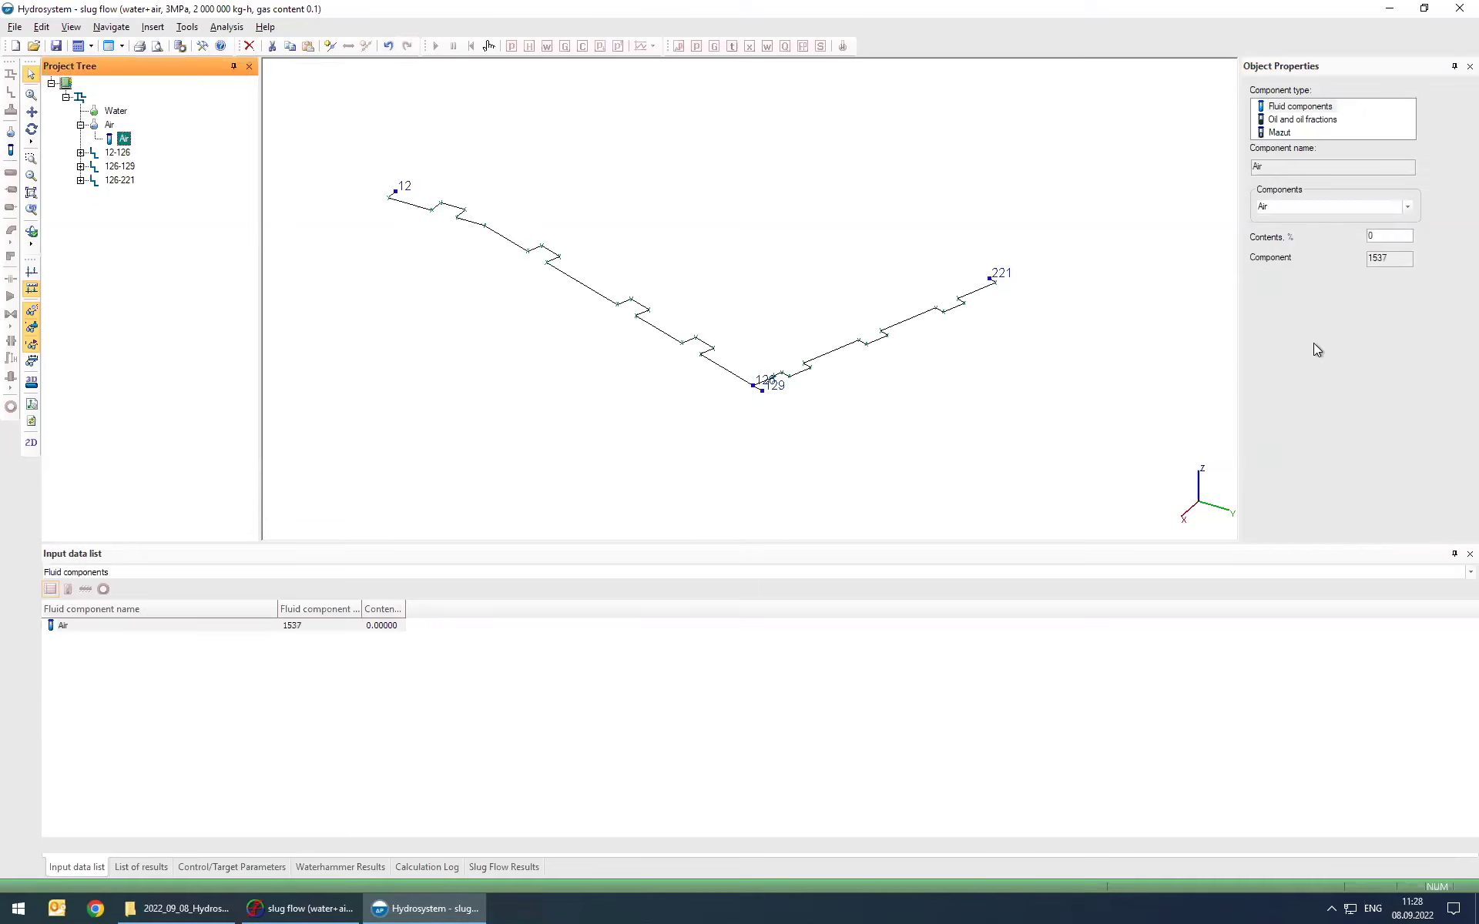
click(1390, 235)
text(100)
key(Tab)
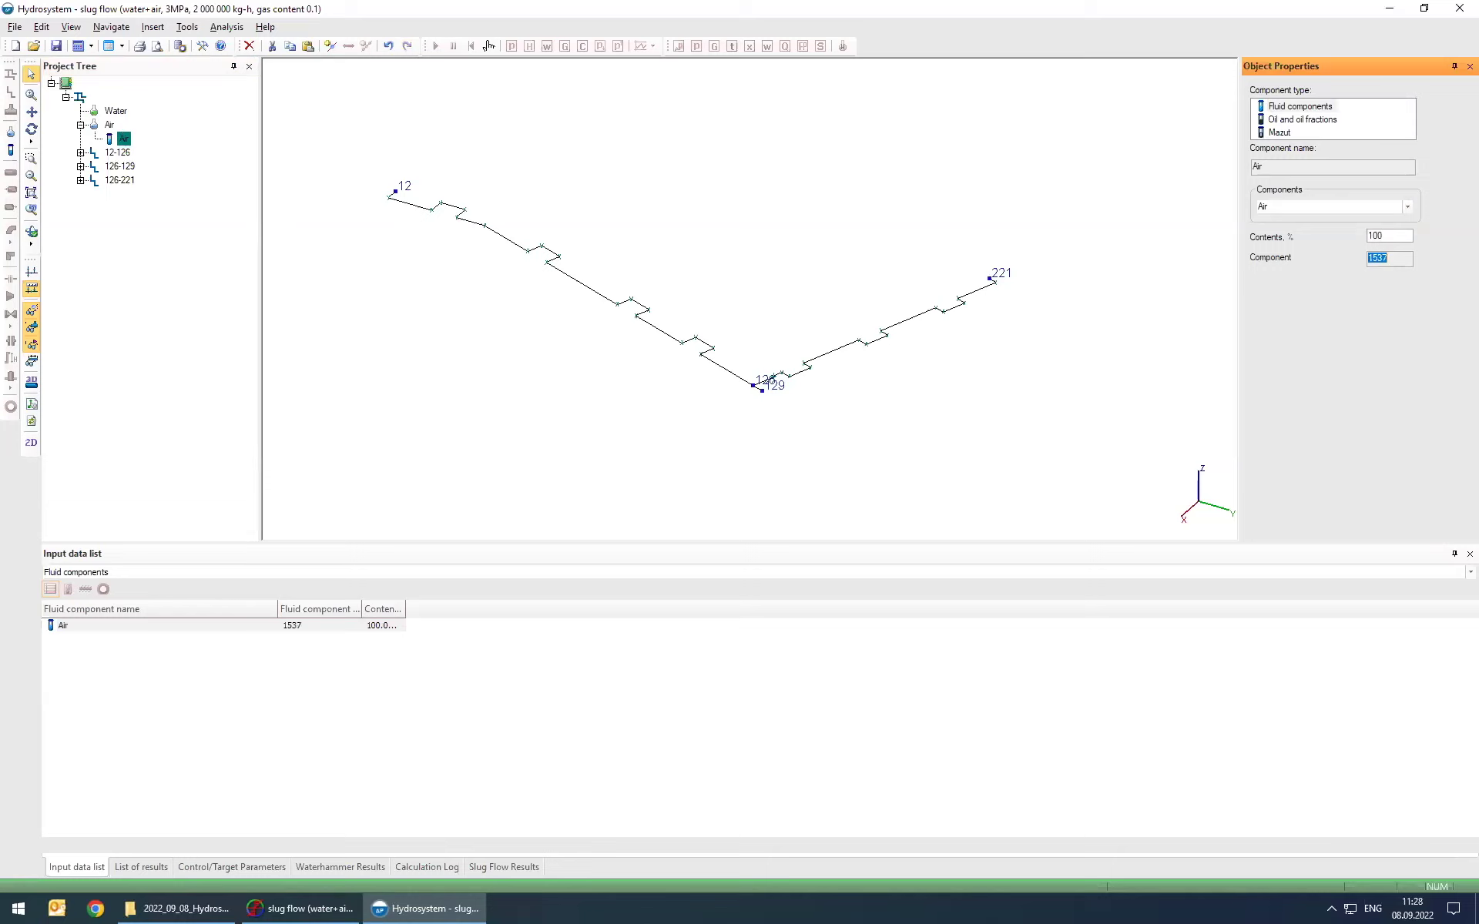
click(109, 125)
click(80, 125)
click(115, 110)
click(116, 125)
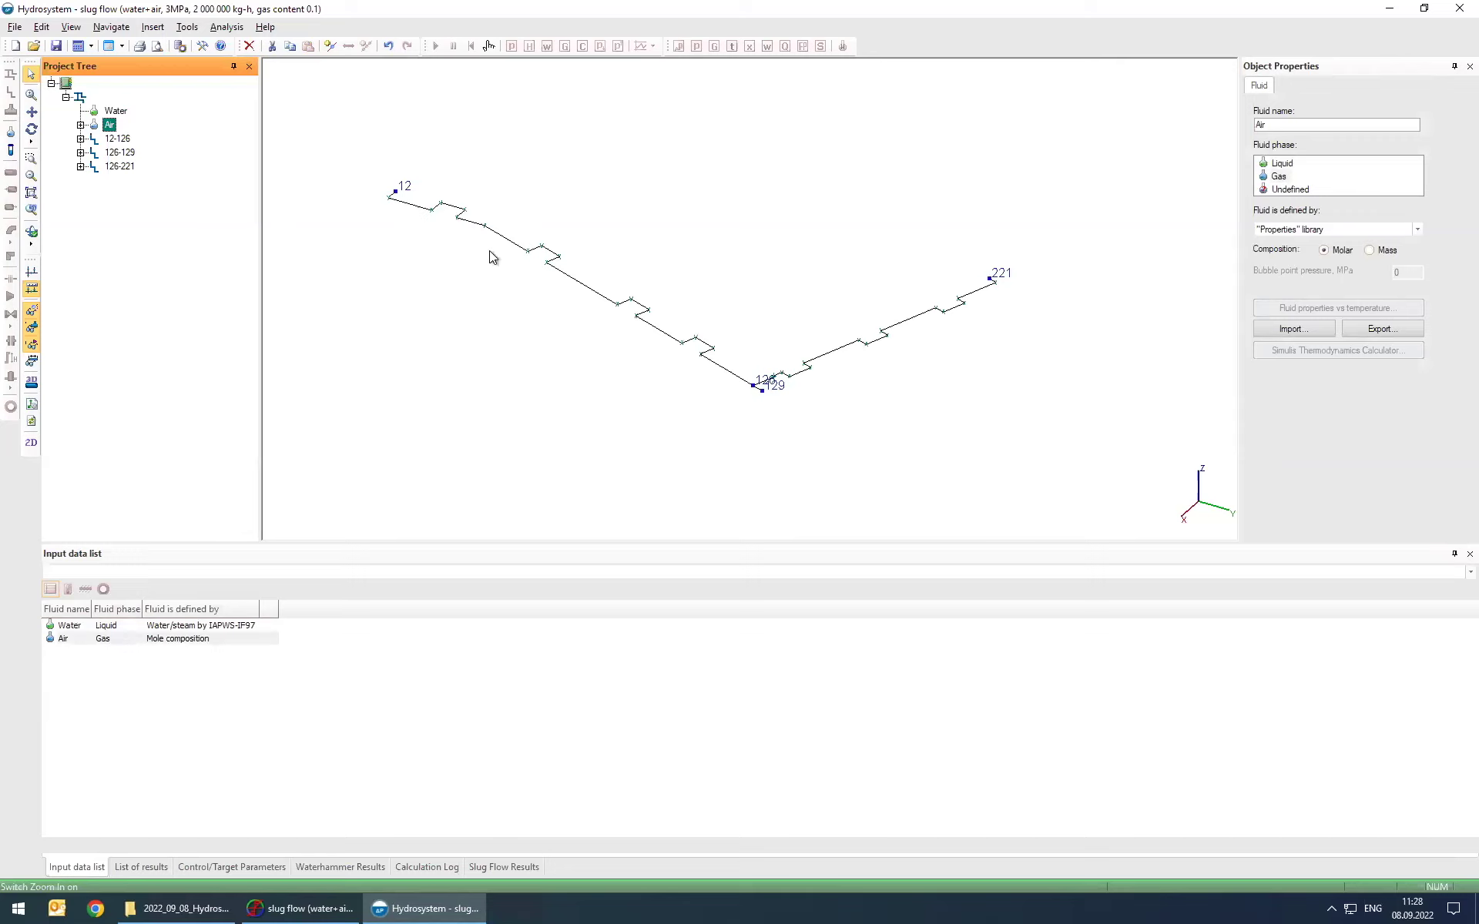
Step: Specify a pressure of 3 MPa at node 12
click(454, 240)
scroll(455, 232, up, 2)
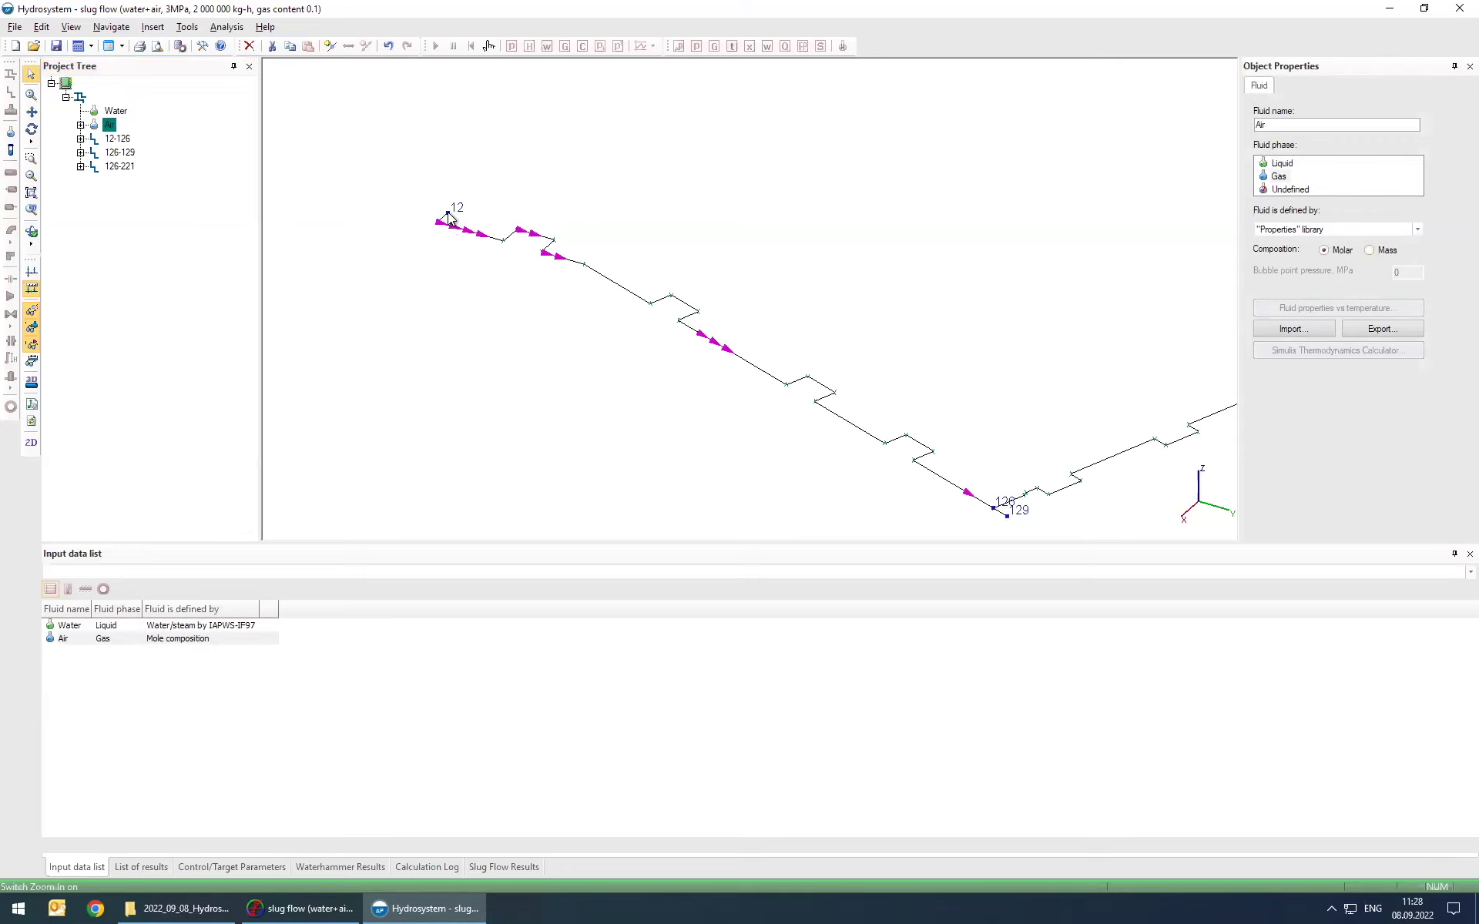
click(447, 214)
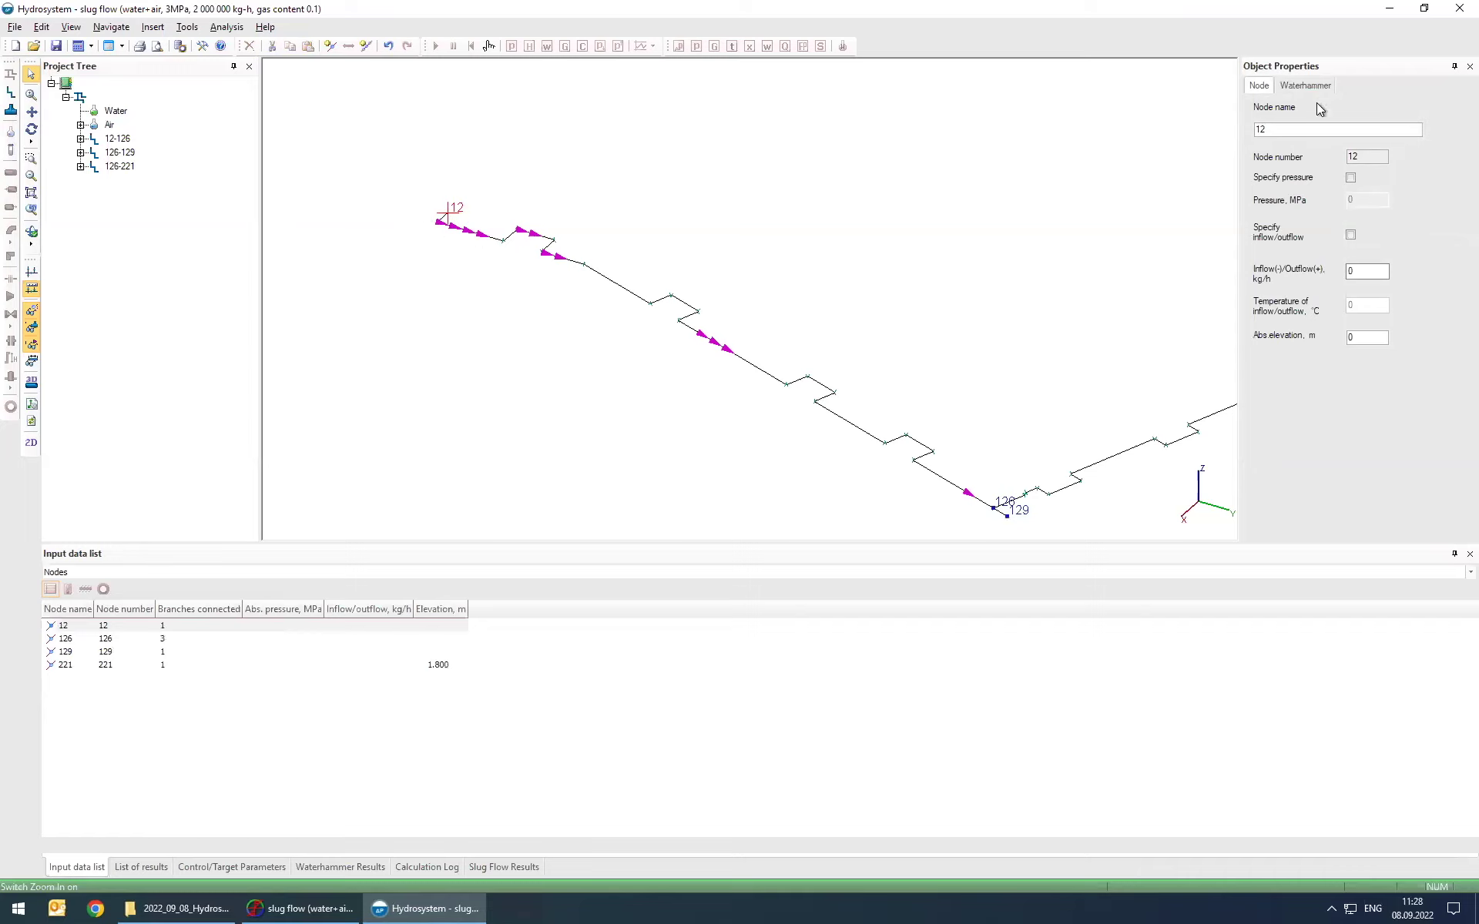
click(1351, 177)
double_click(1370, 200)
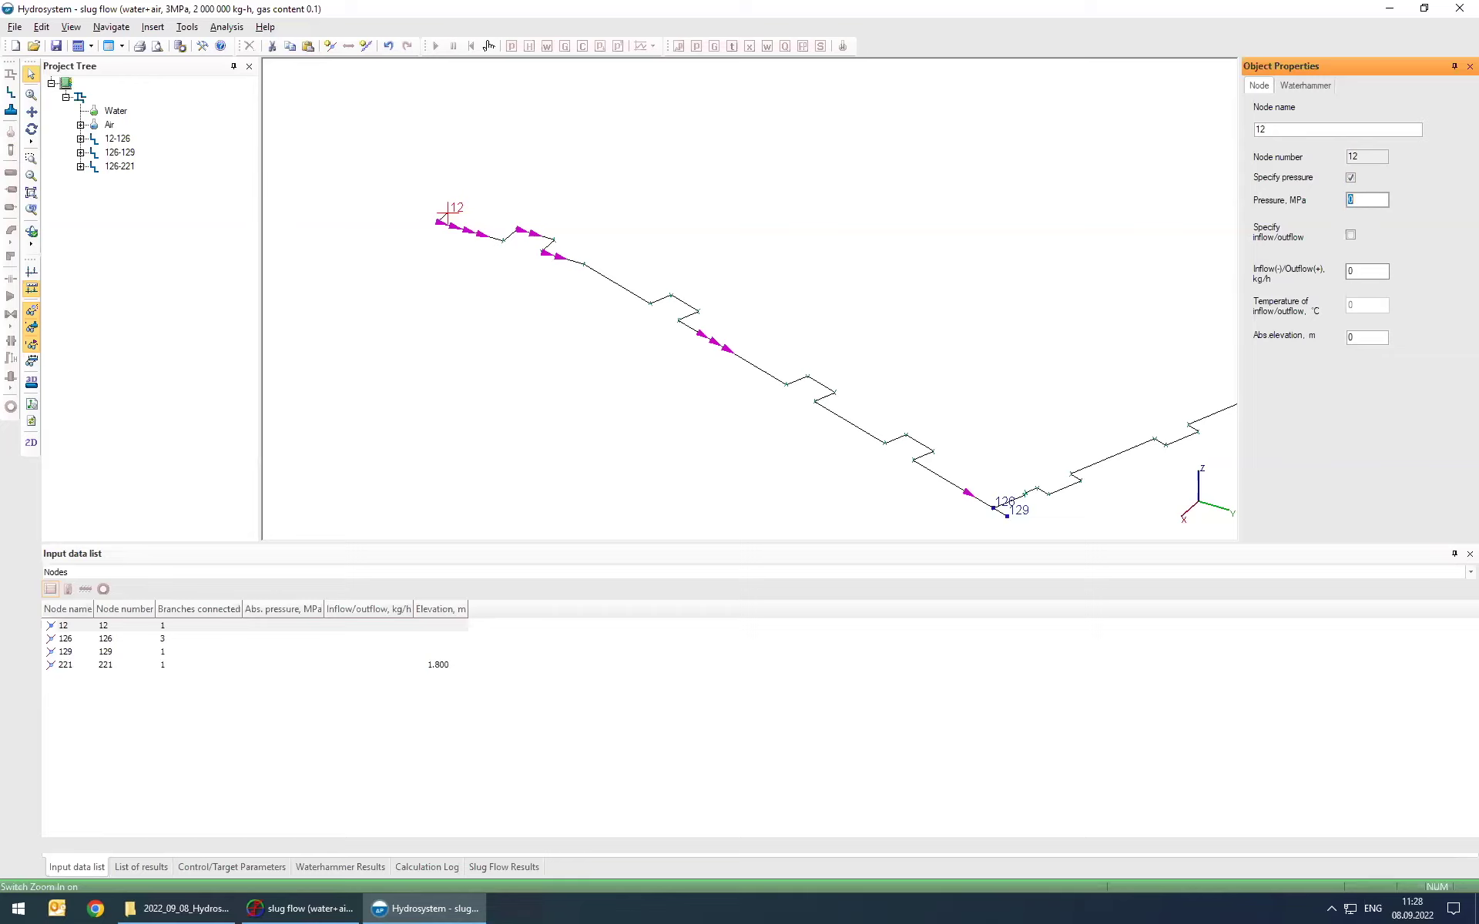
text(3)
key(Return)
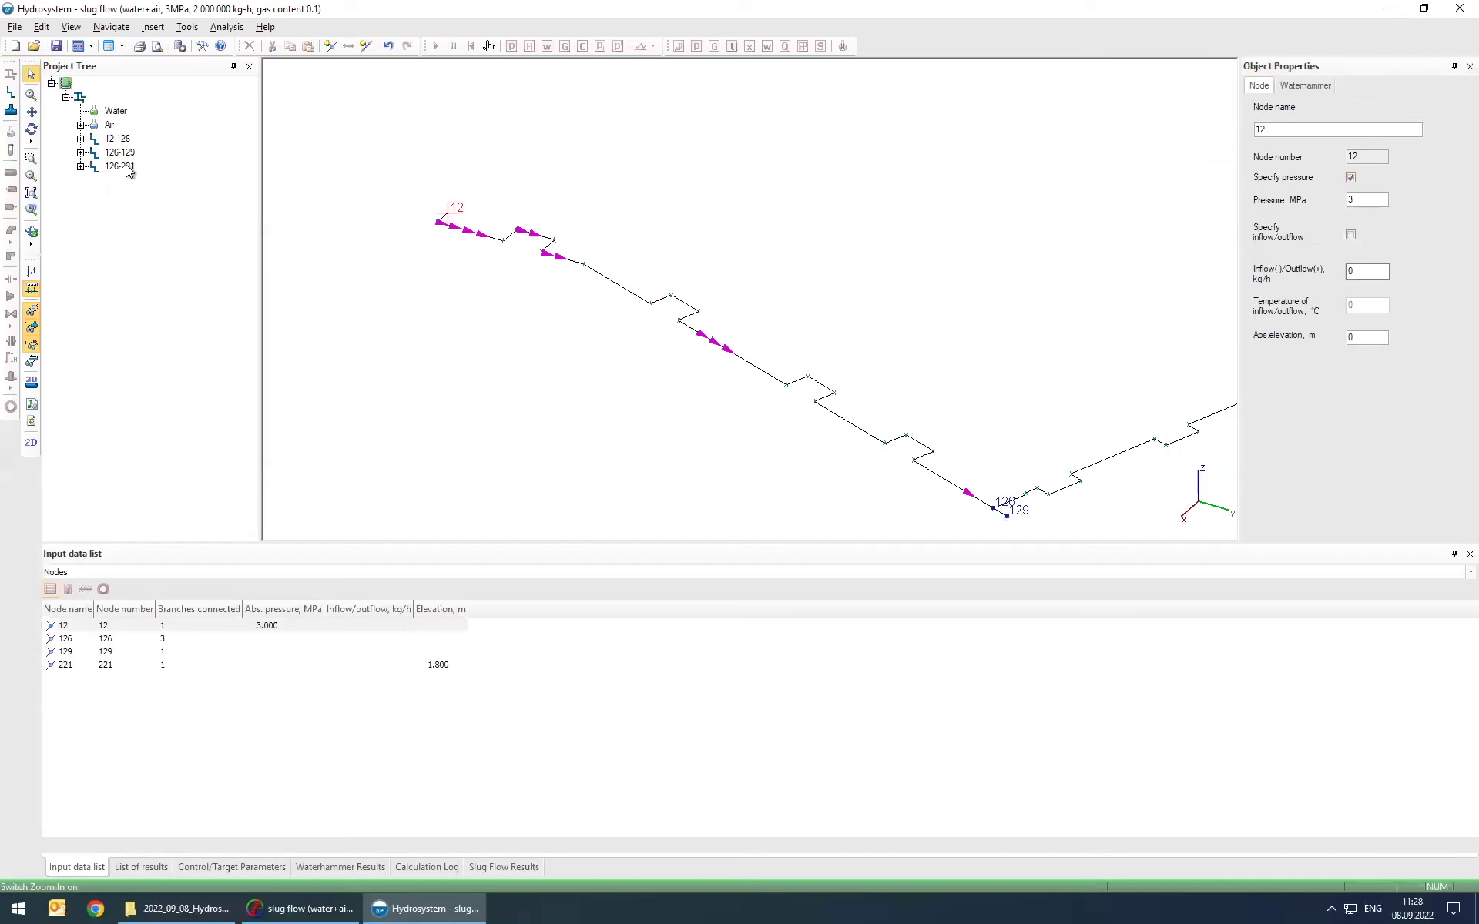
Step: Set the flow of branch 126-221 to 2000000 kg/h and the vapor quality of branch 12-126 to 0.1
click(129, 169)
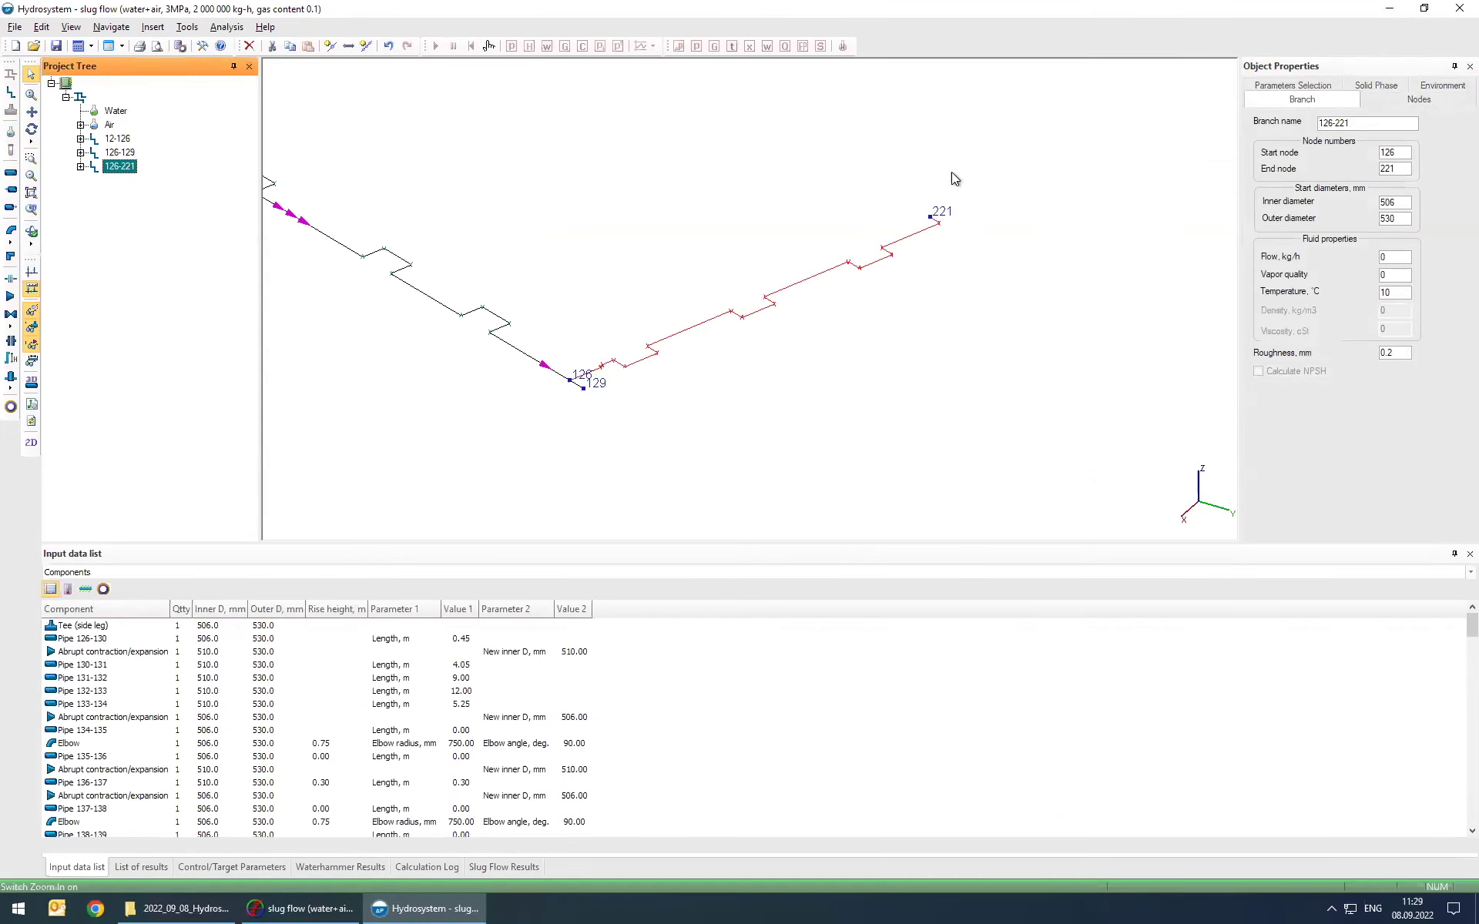
click(1397, 257)
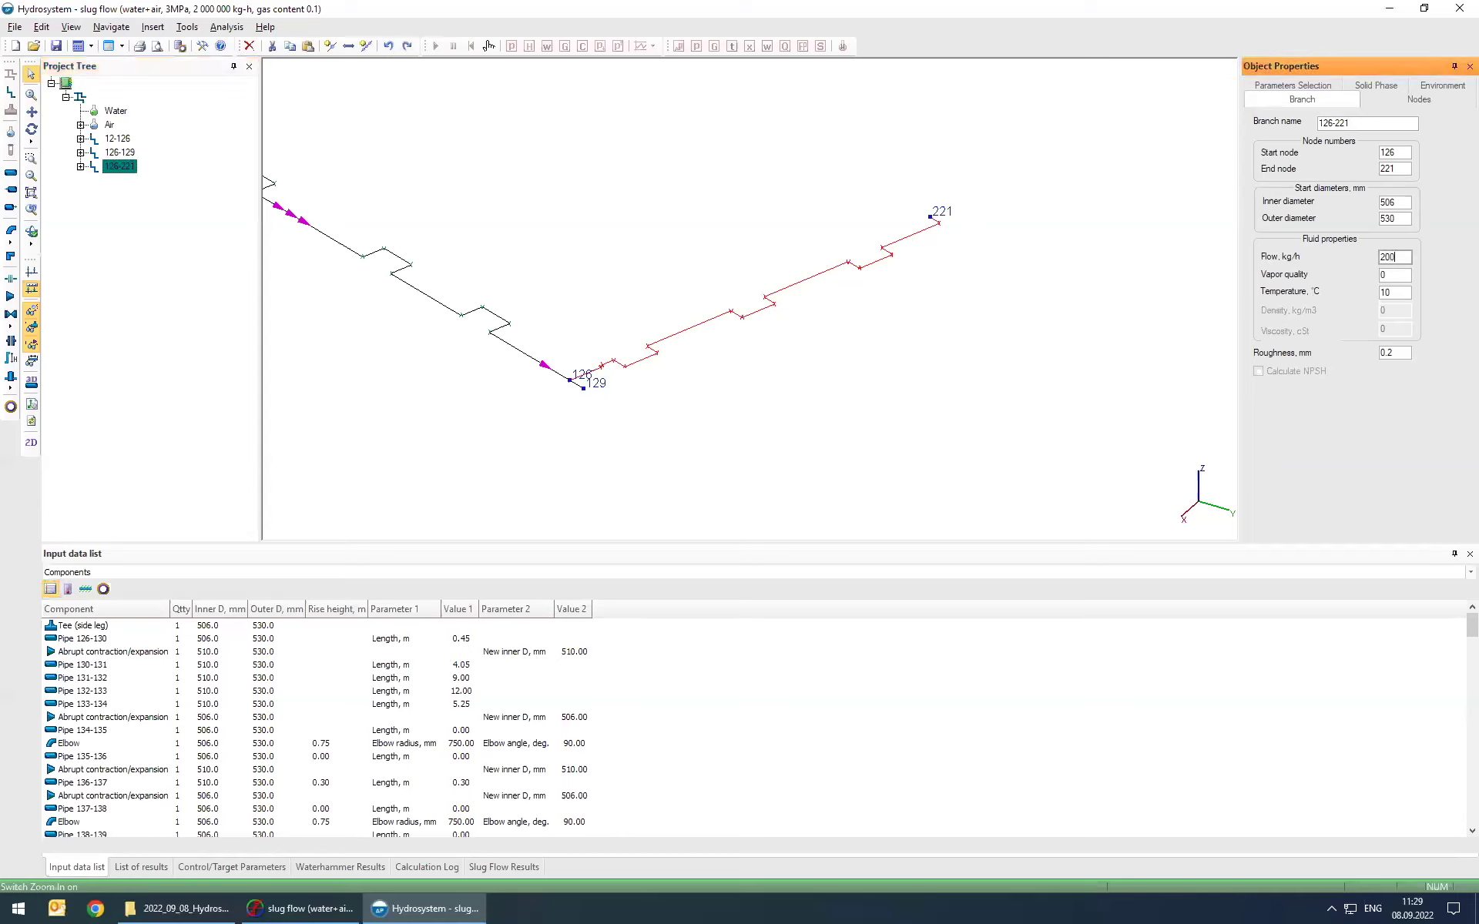
text(0000)
key(Tab)
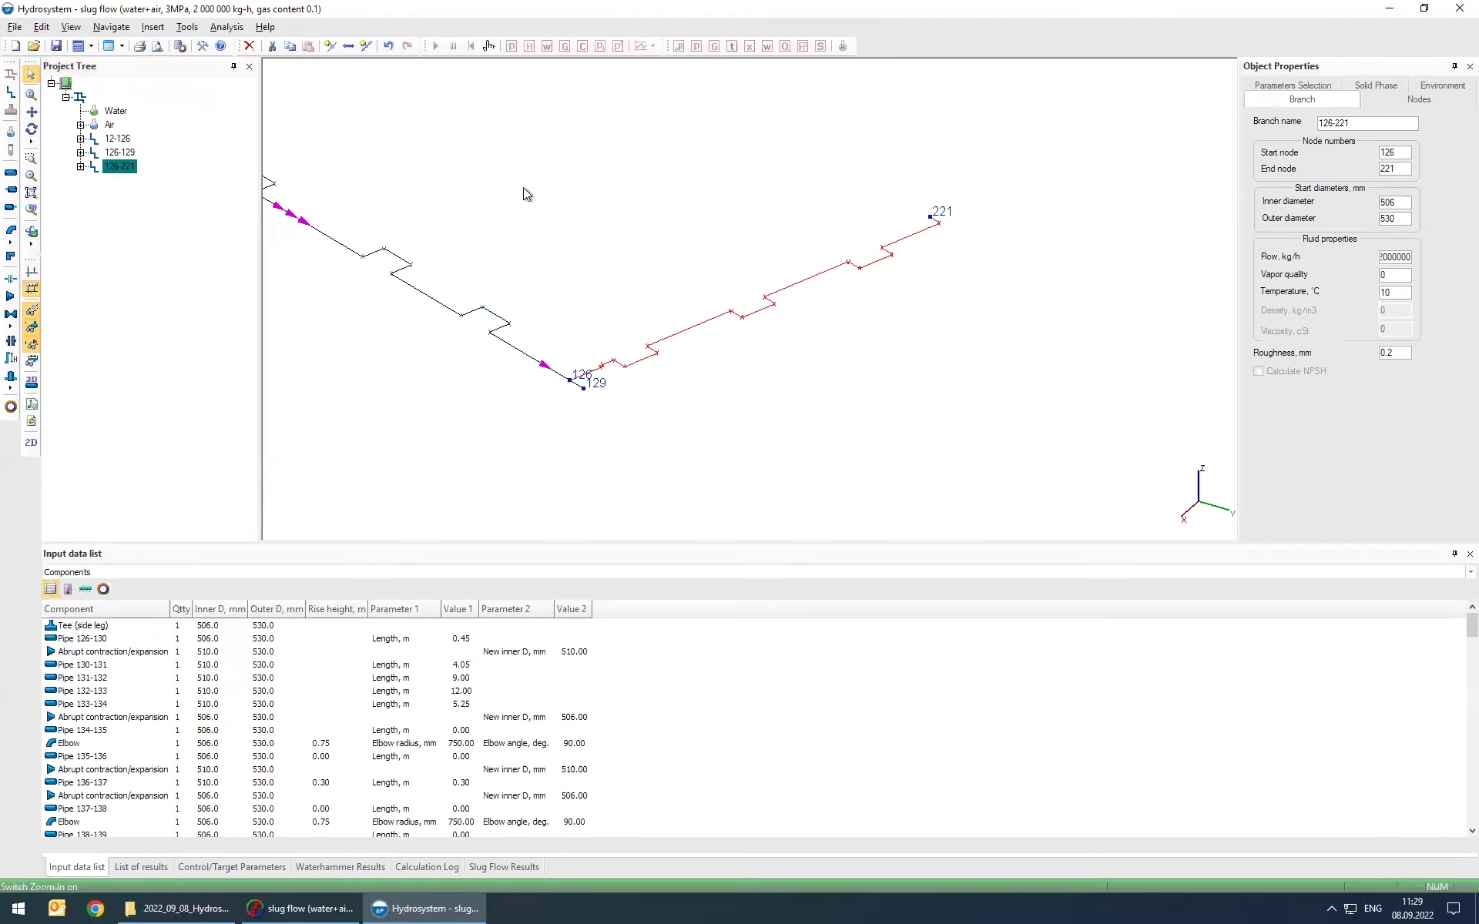
click(118, 140)
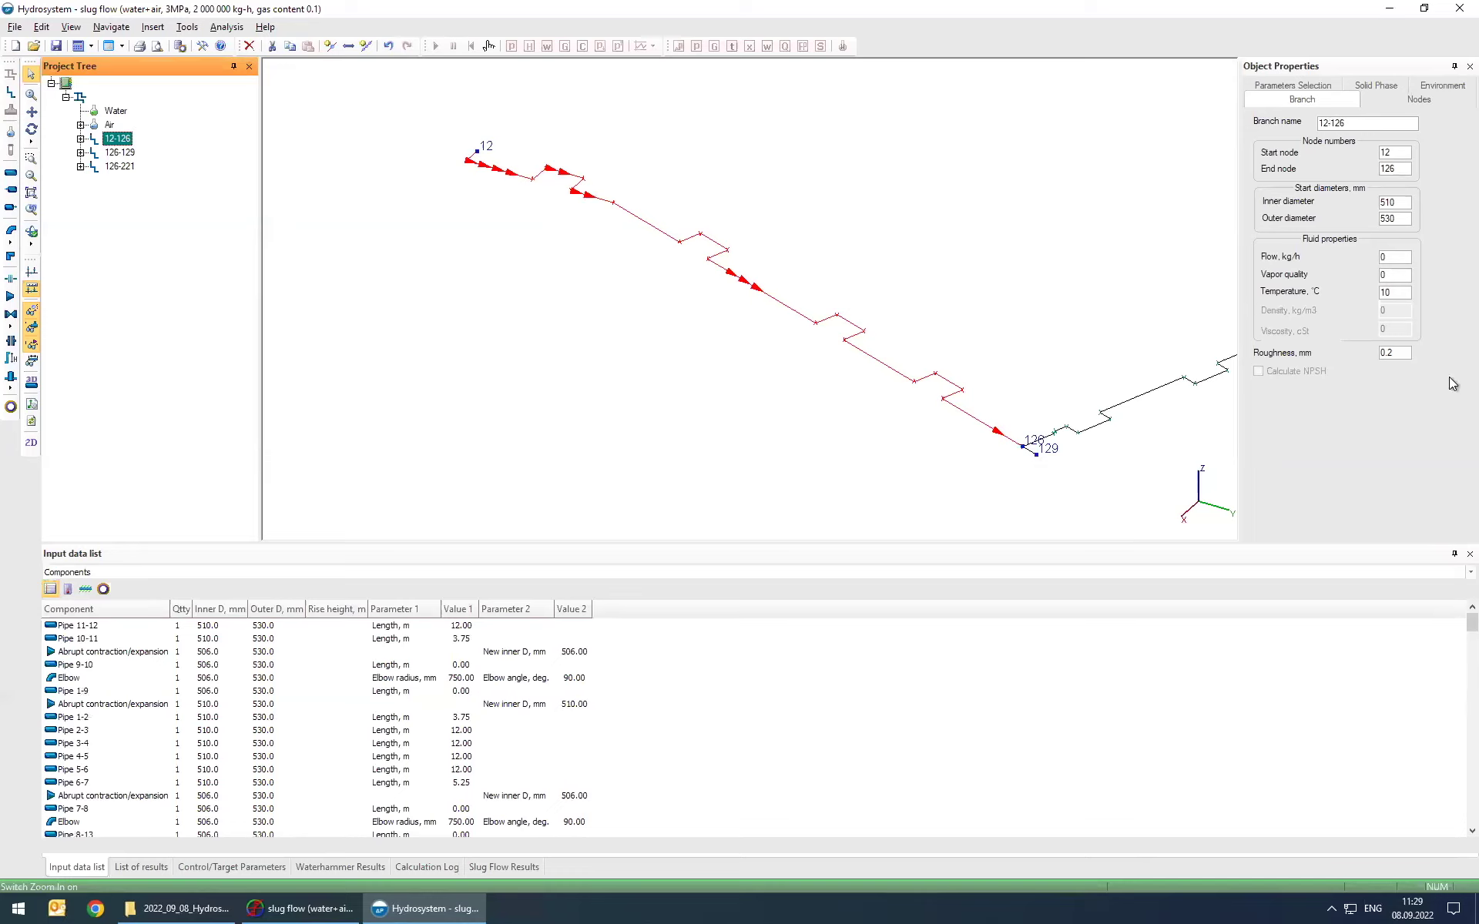
click(1395, 274)
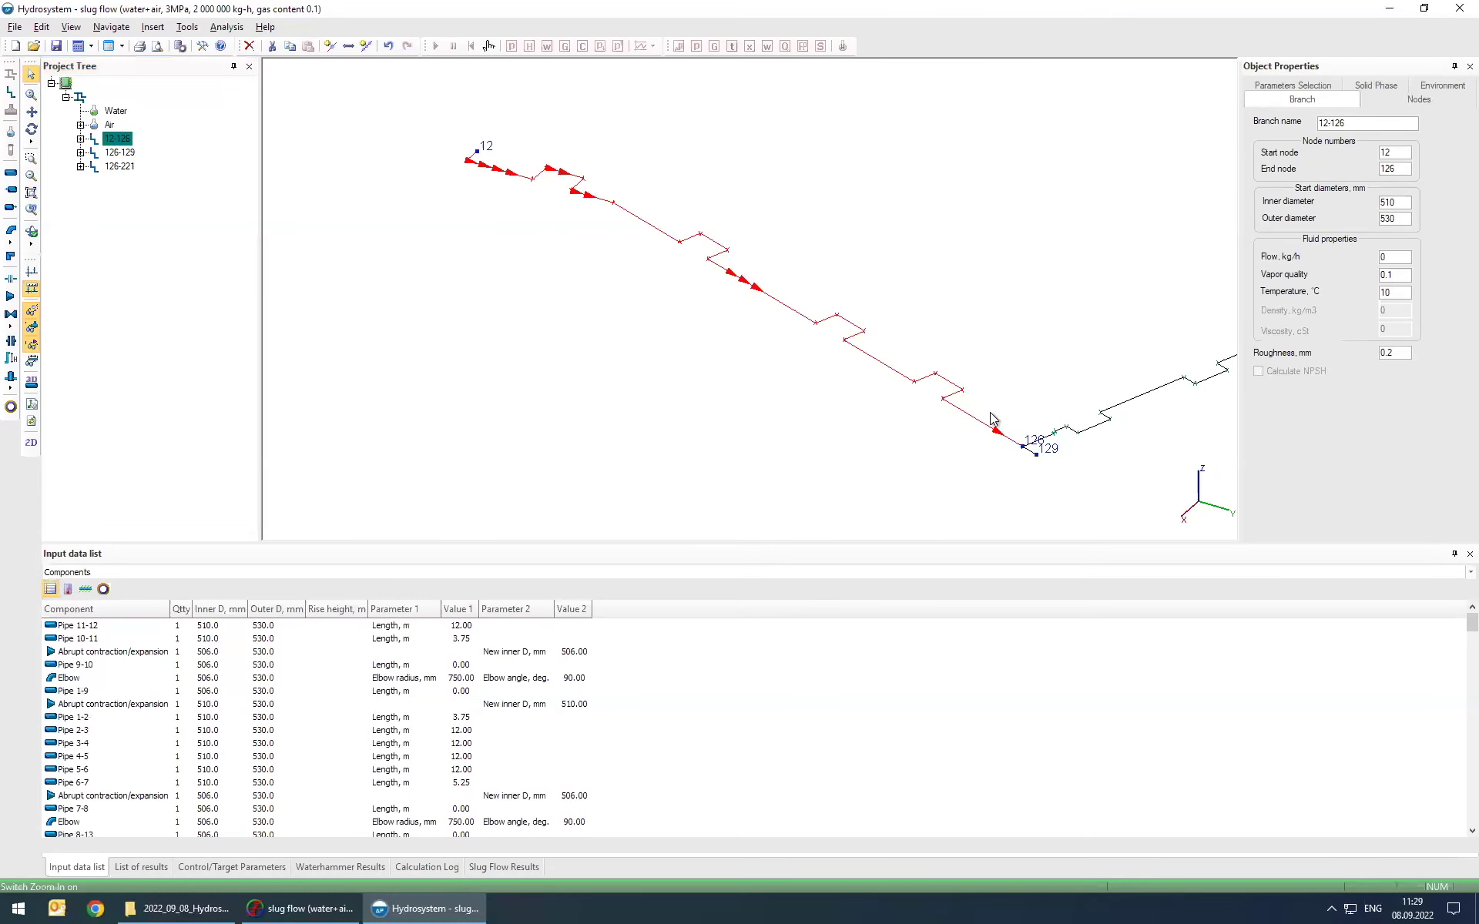
Step: Add a gate valve at the end of branch 126-129 with valve opening 0 and name it Cap
scroll(648, 289, up, 5)
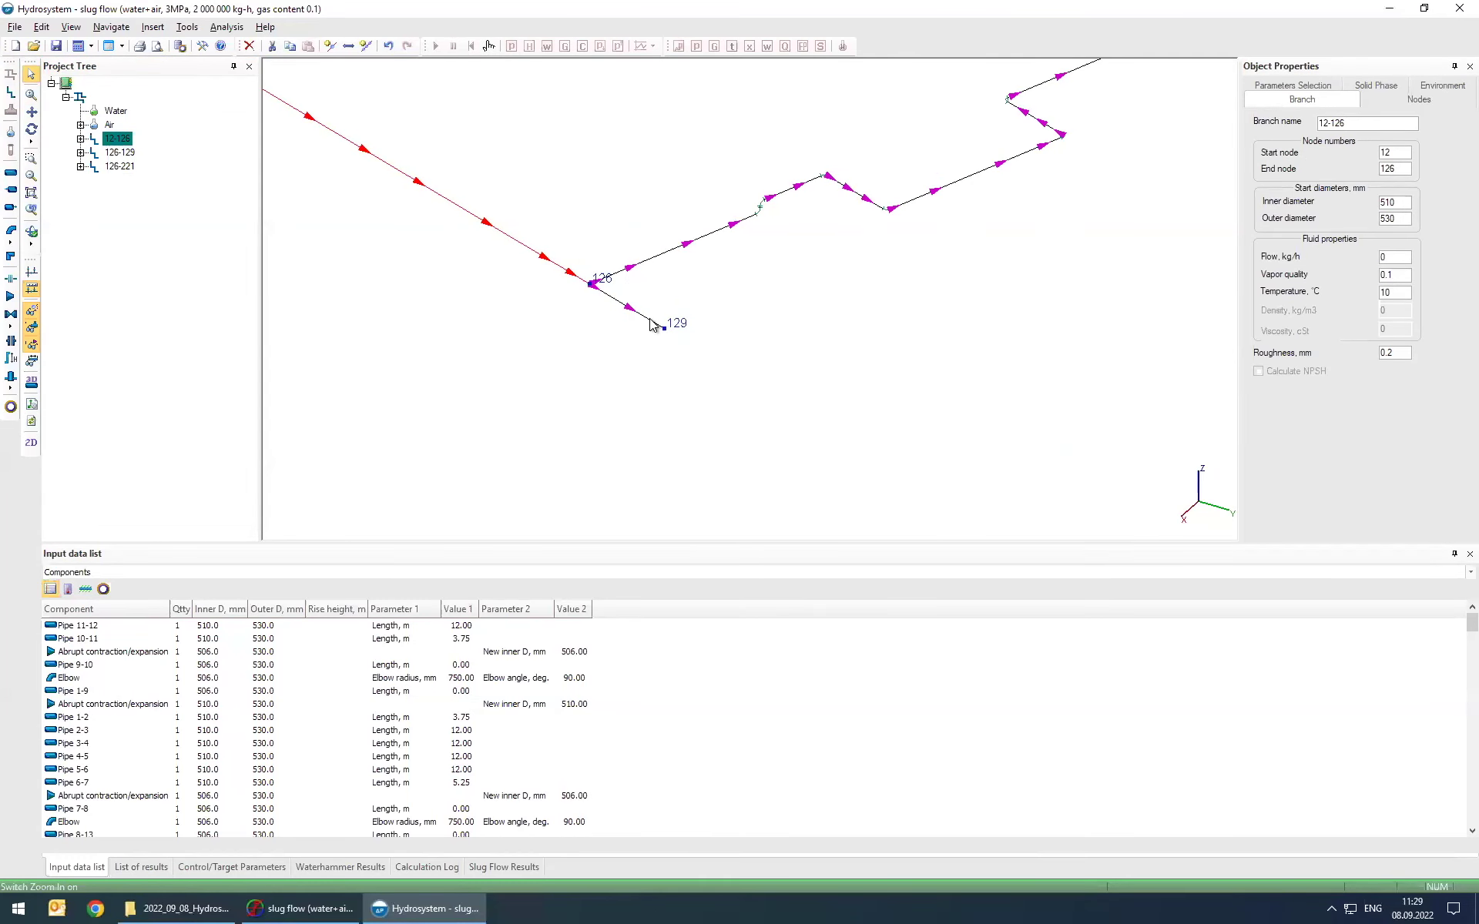
click(651, 319)
click(17, 320)
click(73, 332)
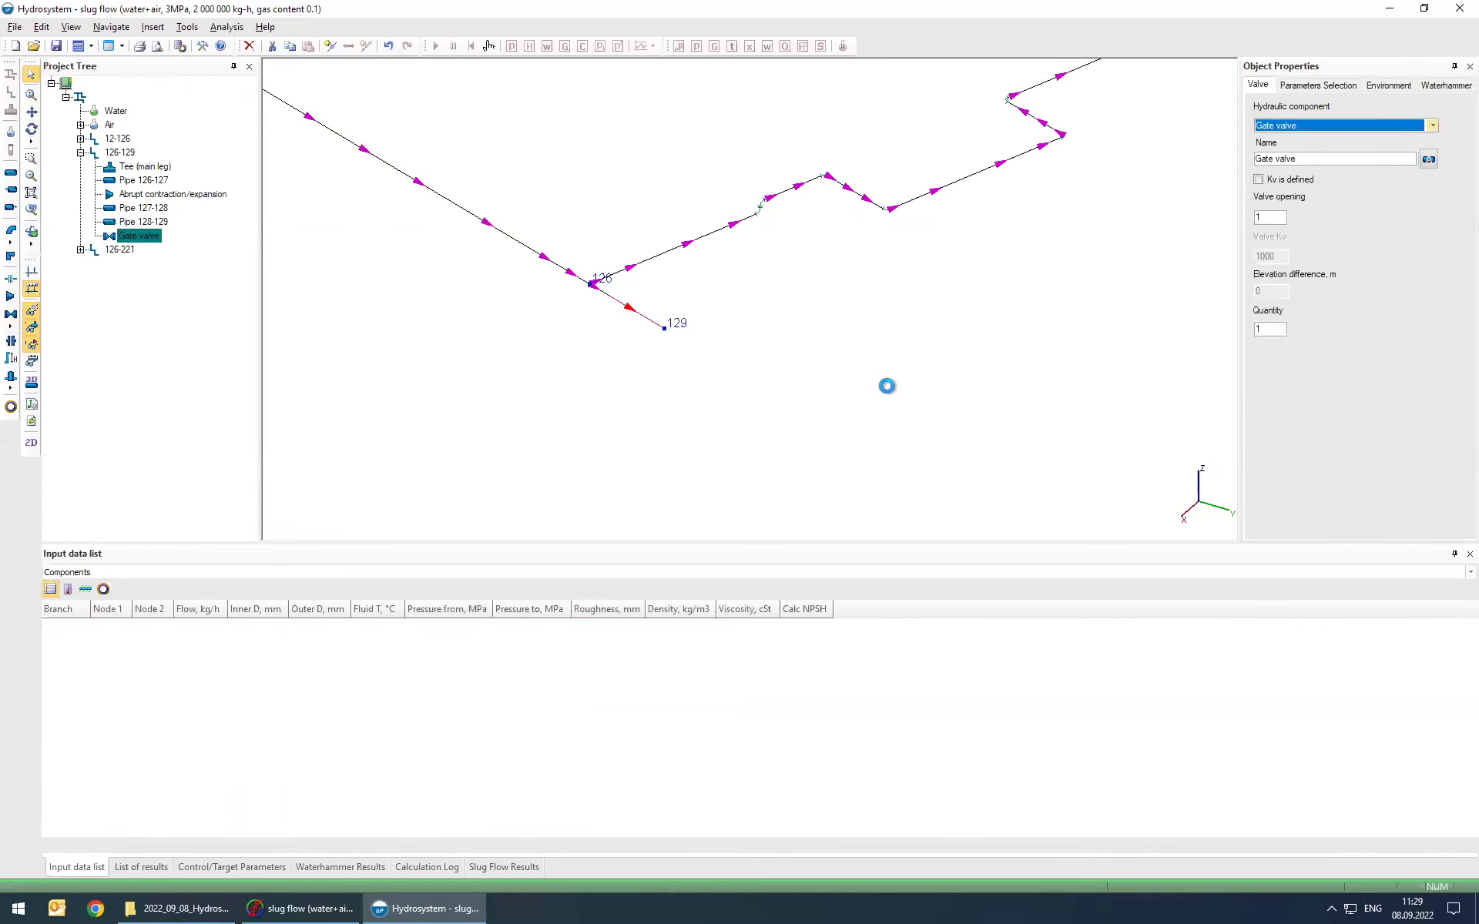
click(1276, 220)
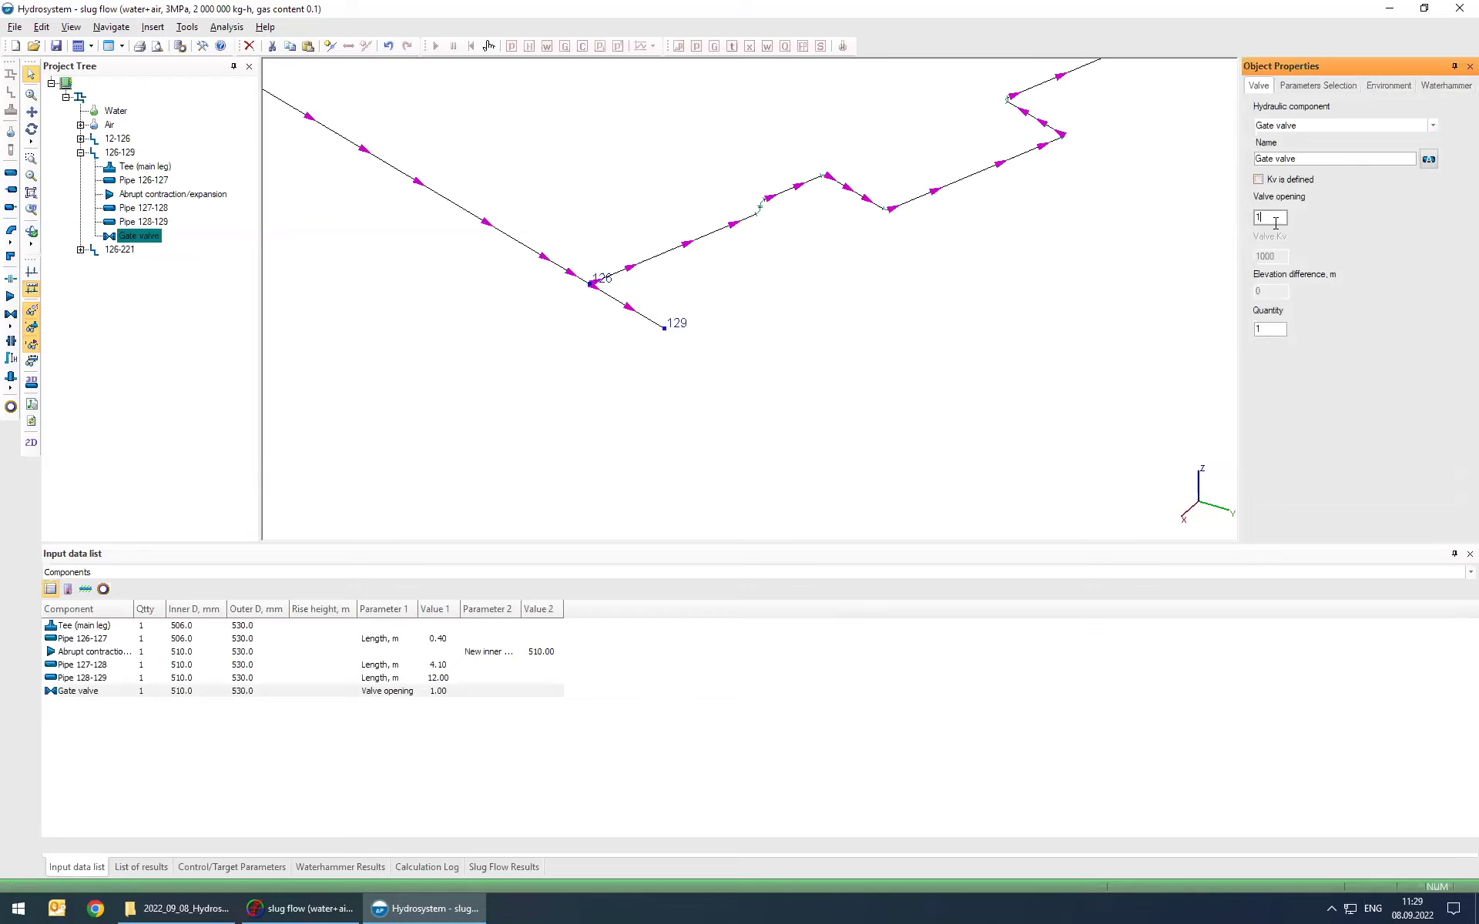
key(BackSpace)
text(0)
key(Tab)
drag(1314, 156, 1180, 141)
text(Cap)
key(Tab)
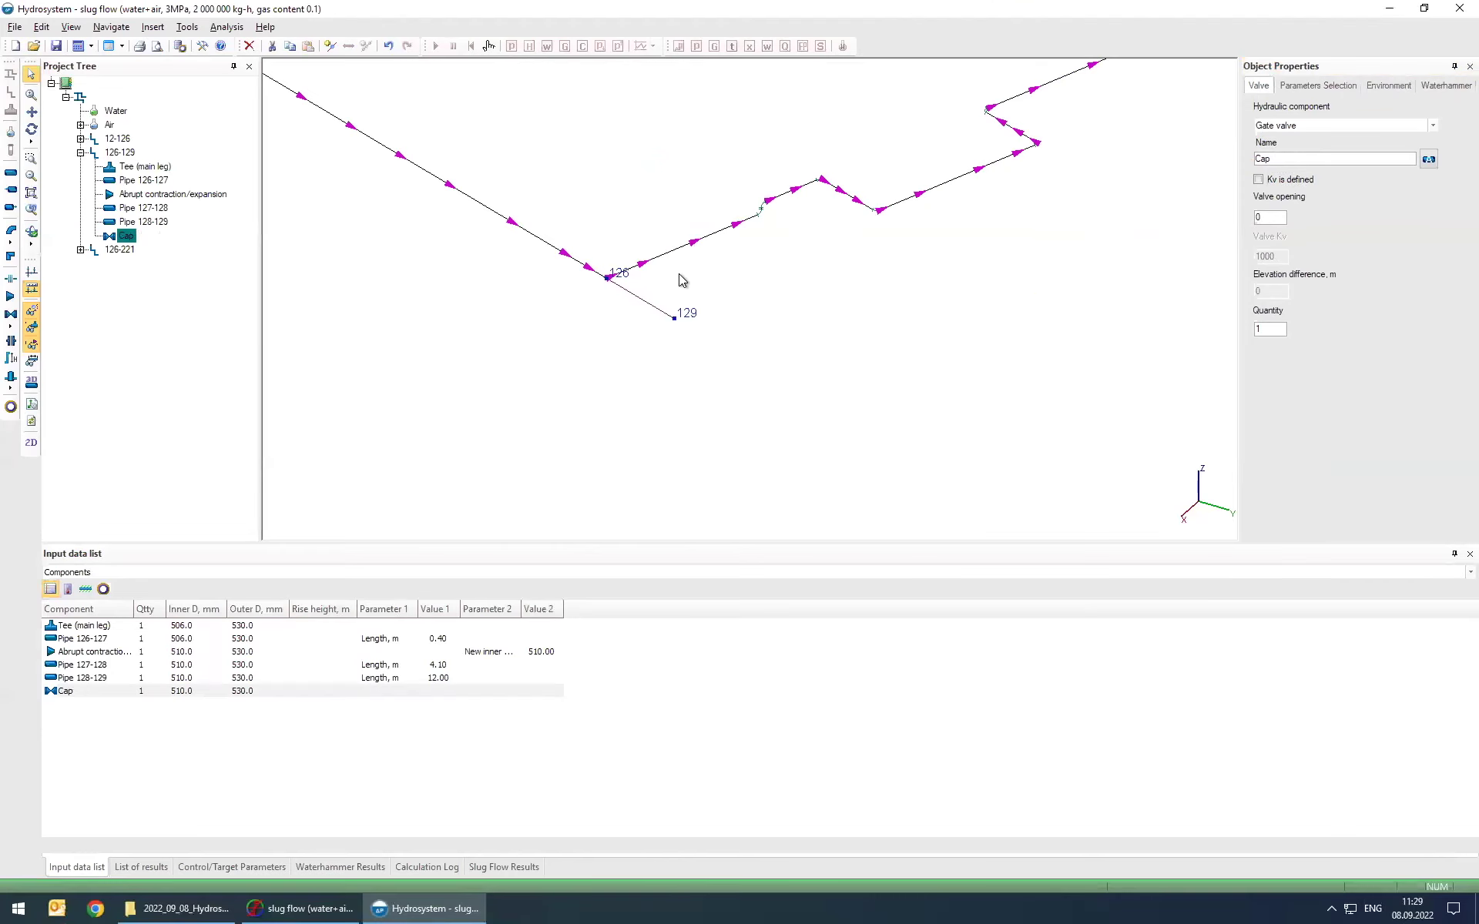
Step: Set the project's two-phase analysis method to the TUFFP method
middle_drag(684, 280, 878, 308)
scroll(900, 275, down, 4)
scroll(878, 308, up, 3)
scroll(884, 335, up, 1)
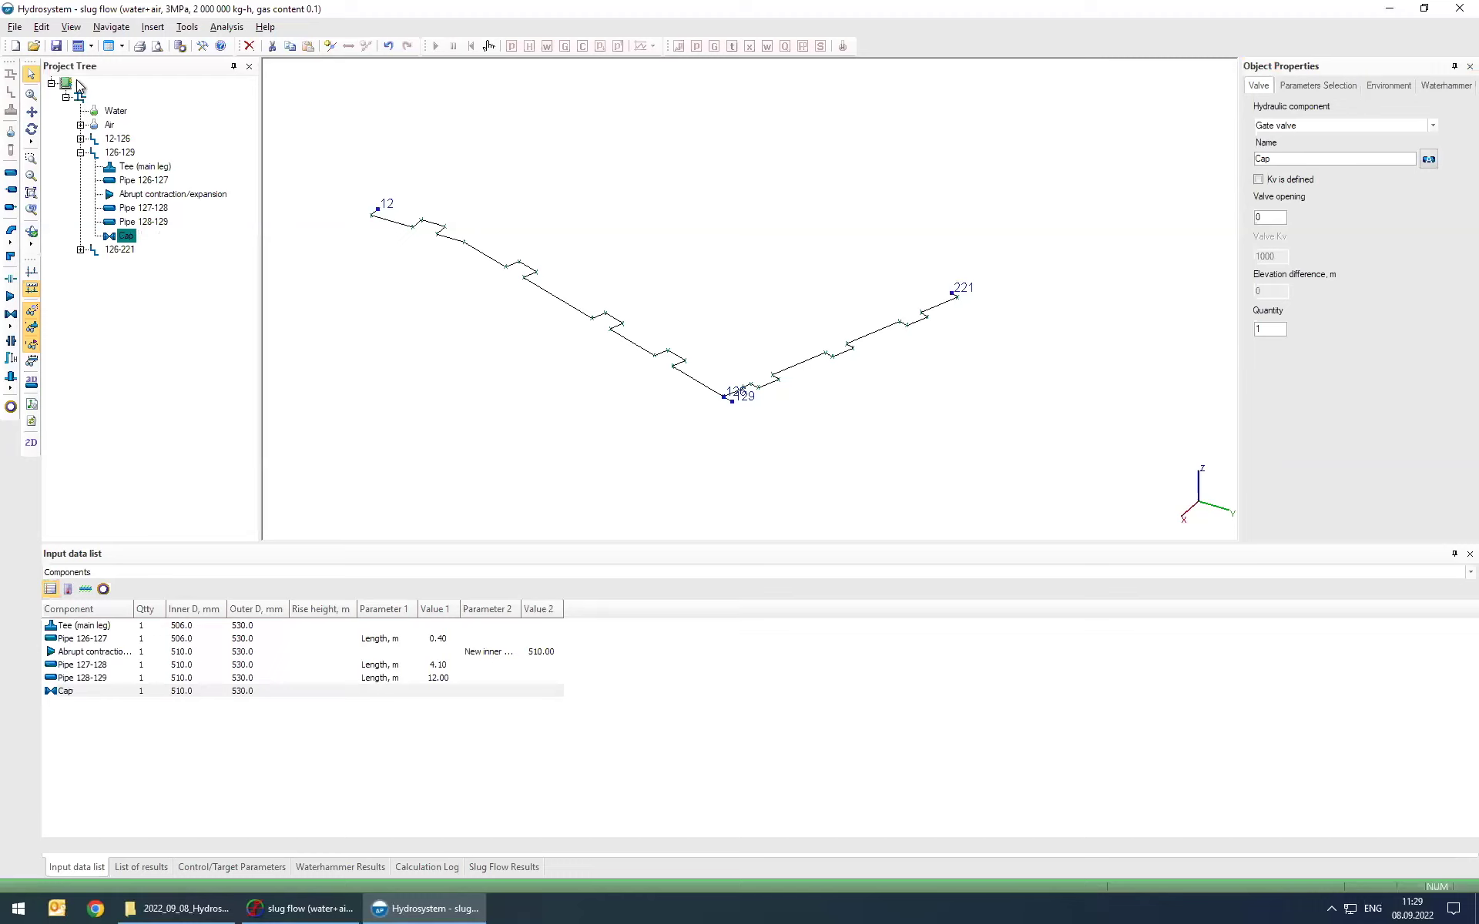
click(71, 83)
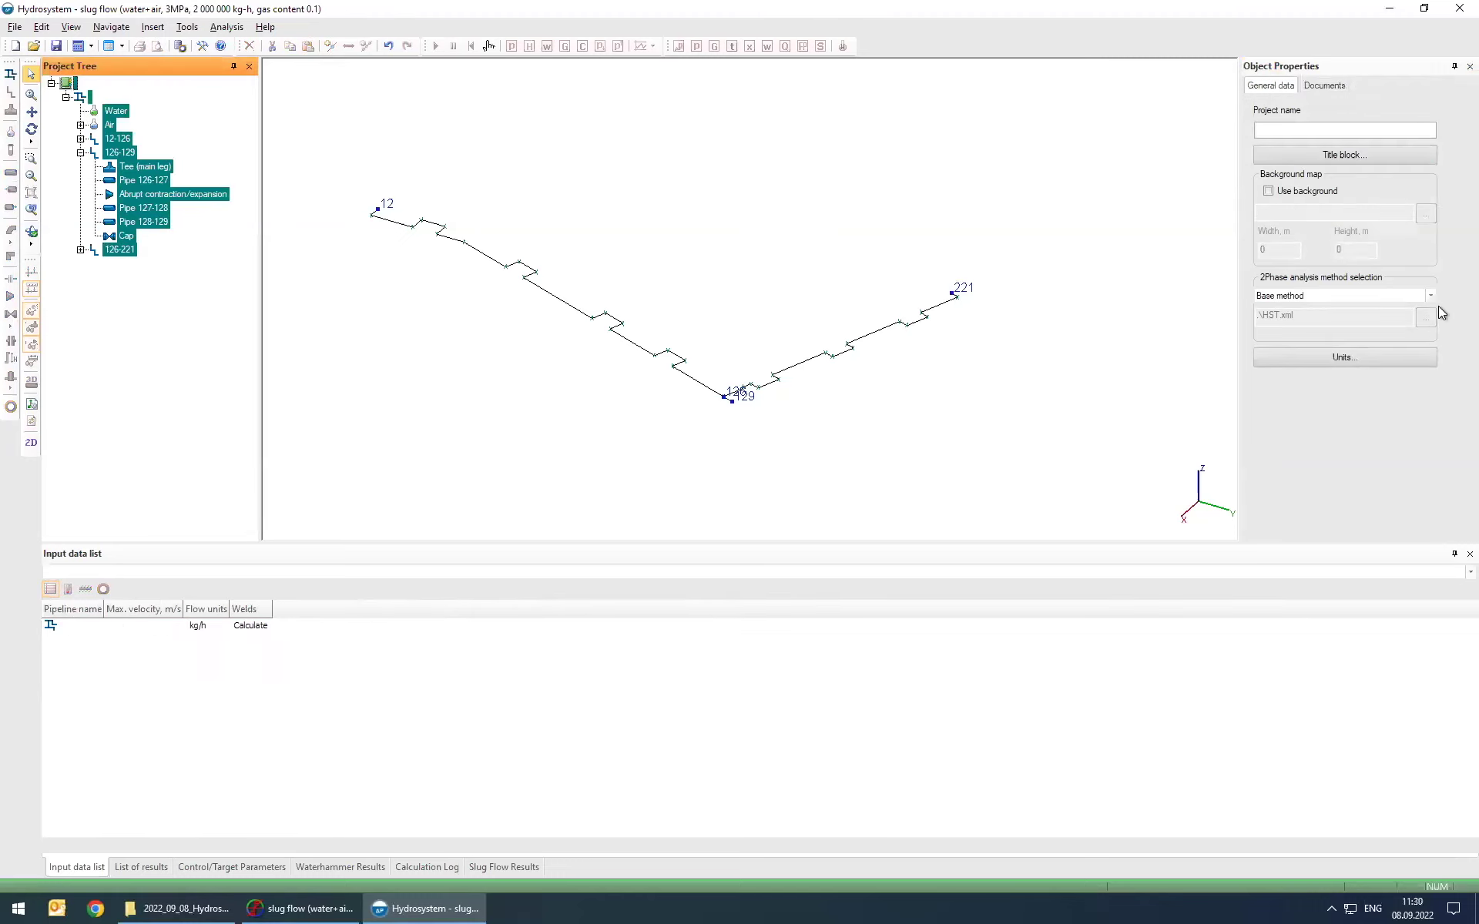
click(1431, 295)
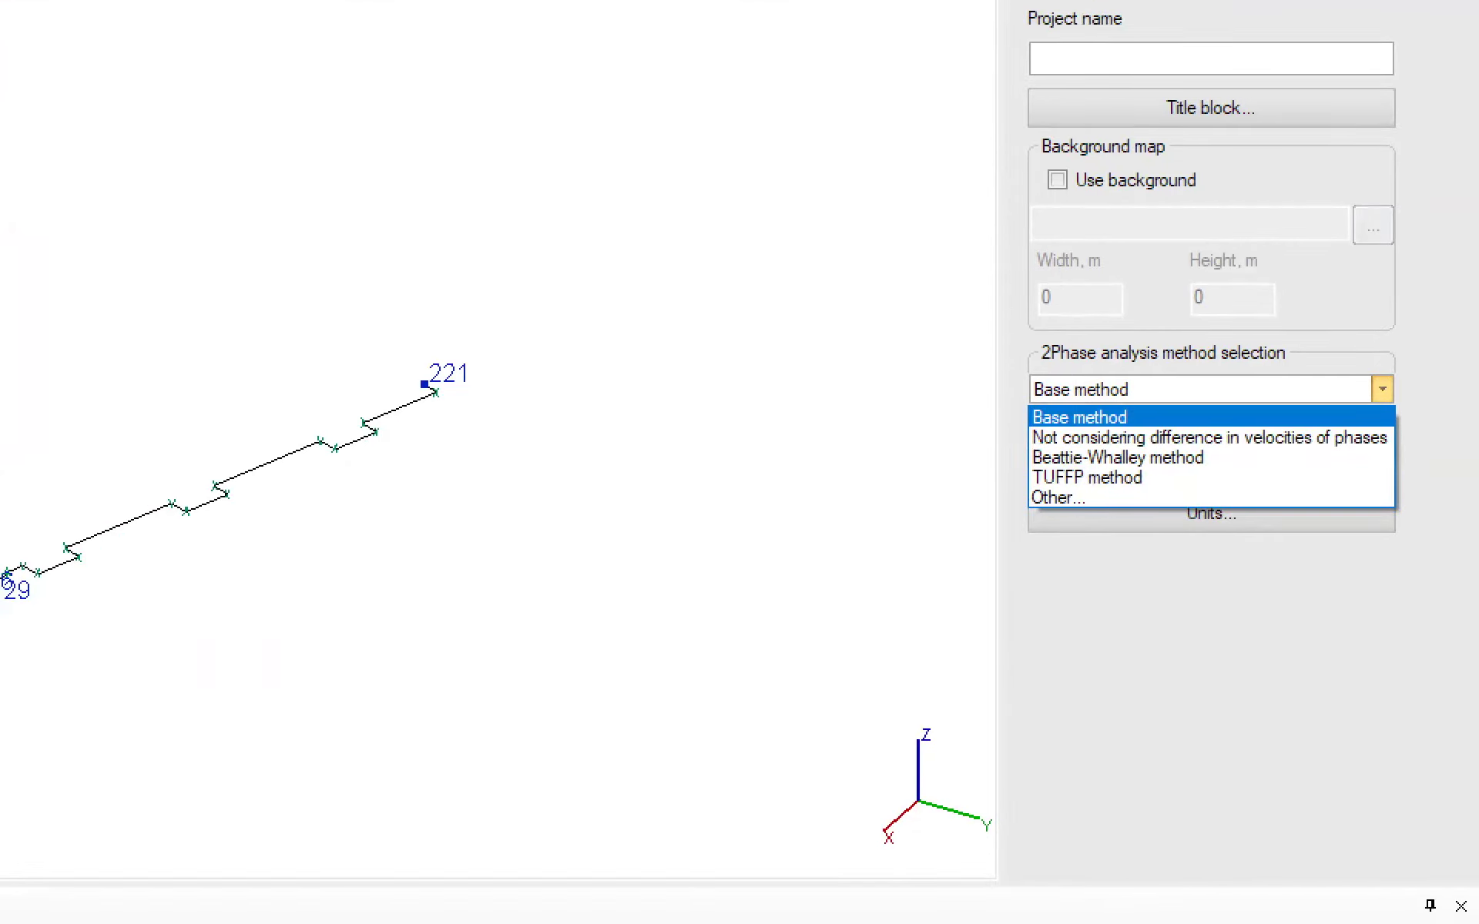
drag(1027, 479, 948, 441)
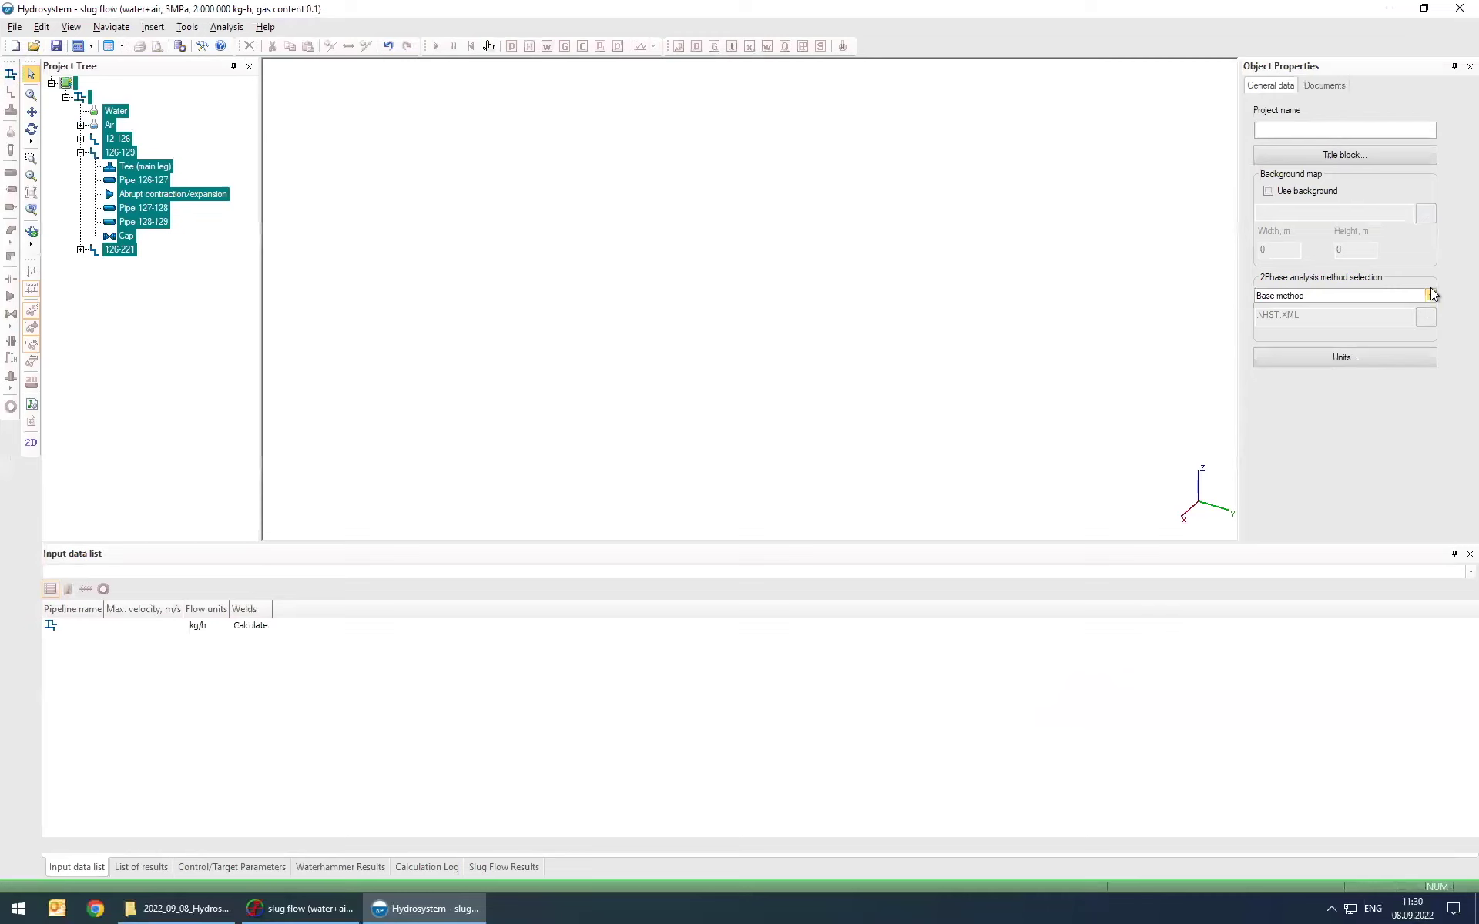
click(1383, 389)
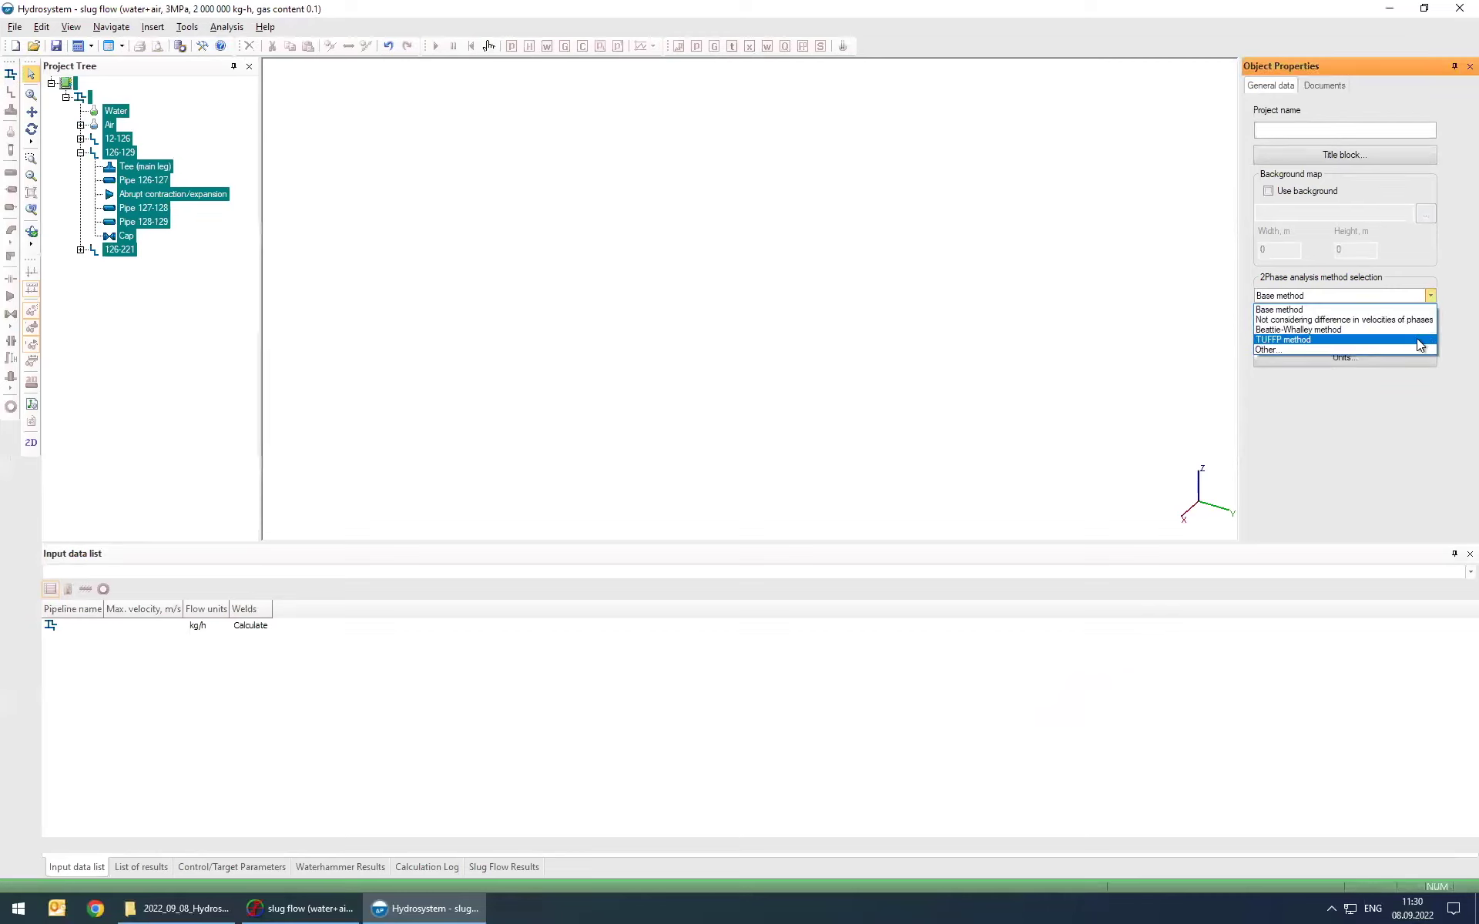
click(1417, 340)
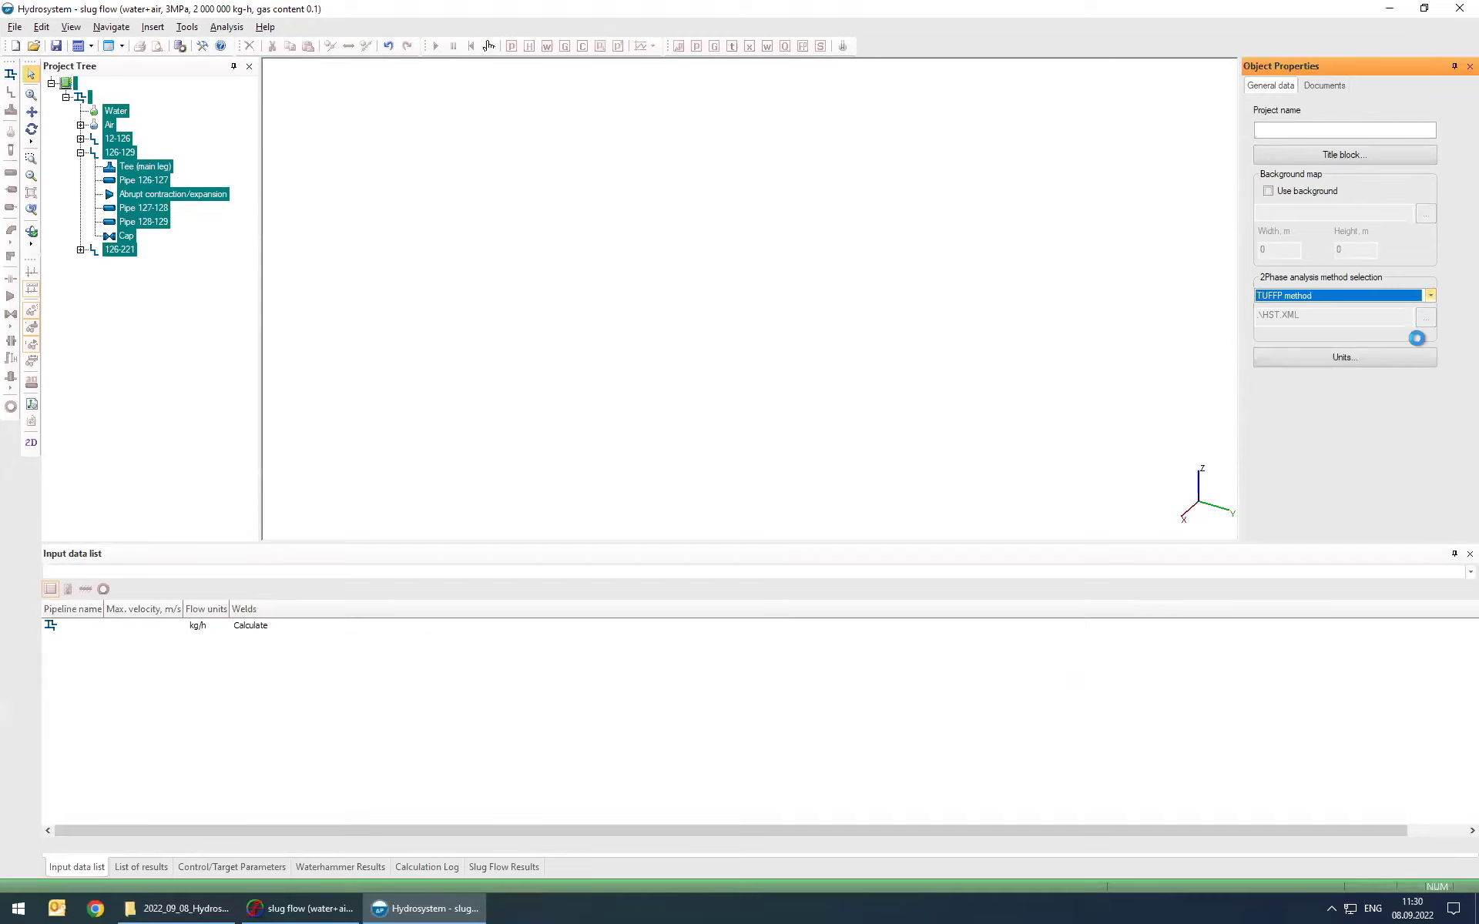
Step: Run the isothermal flow calculation for the piping model
click(143, 195)
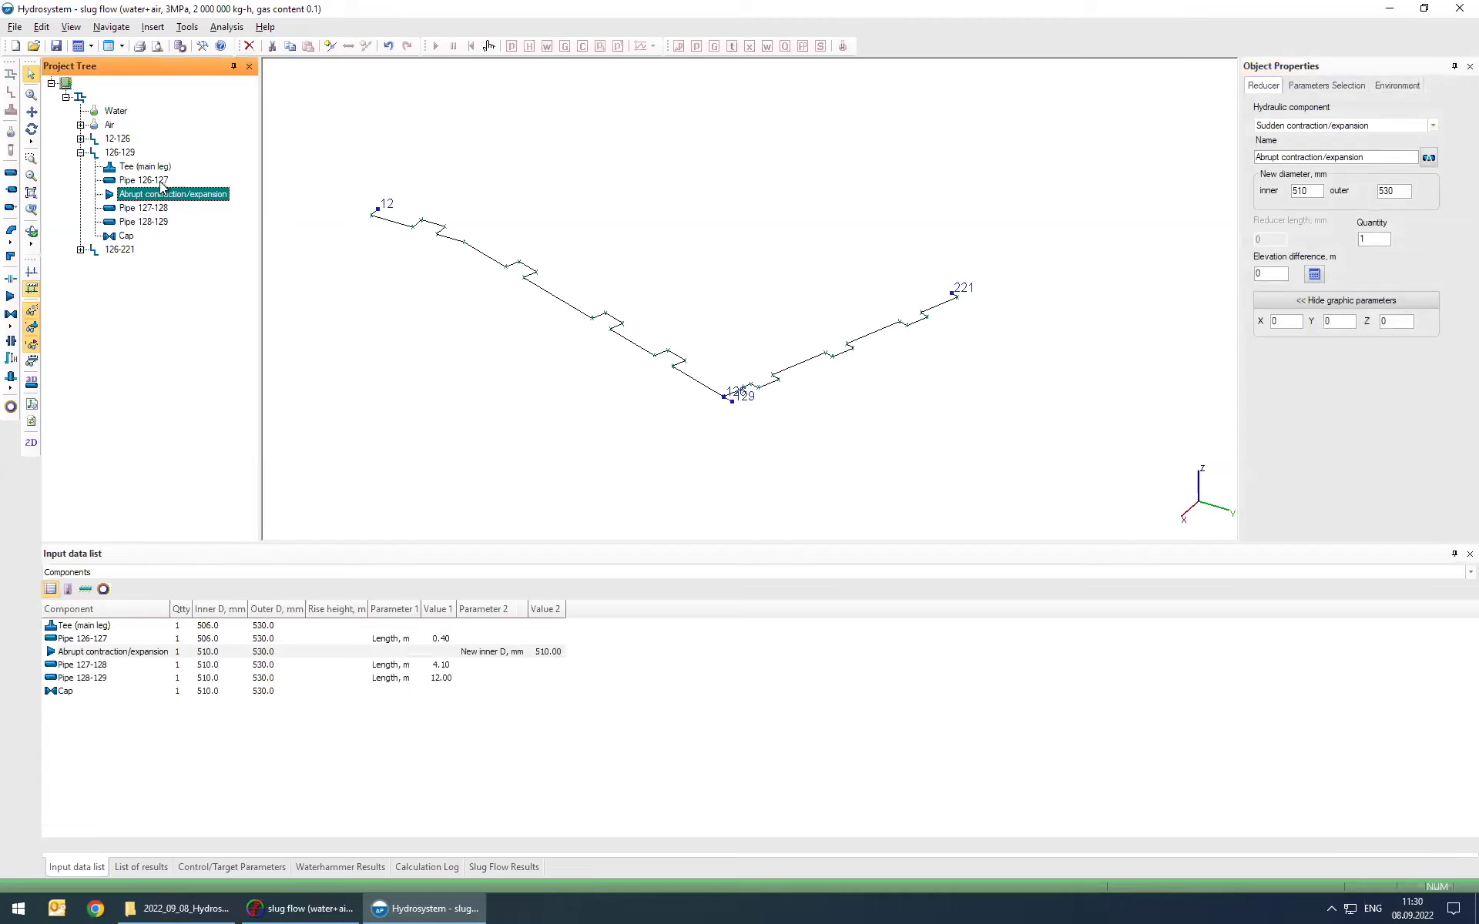
click(91, 46)
click(97, 68)
click(791, 487)
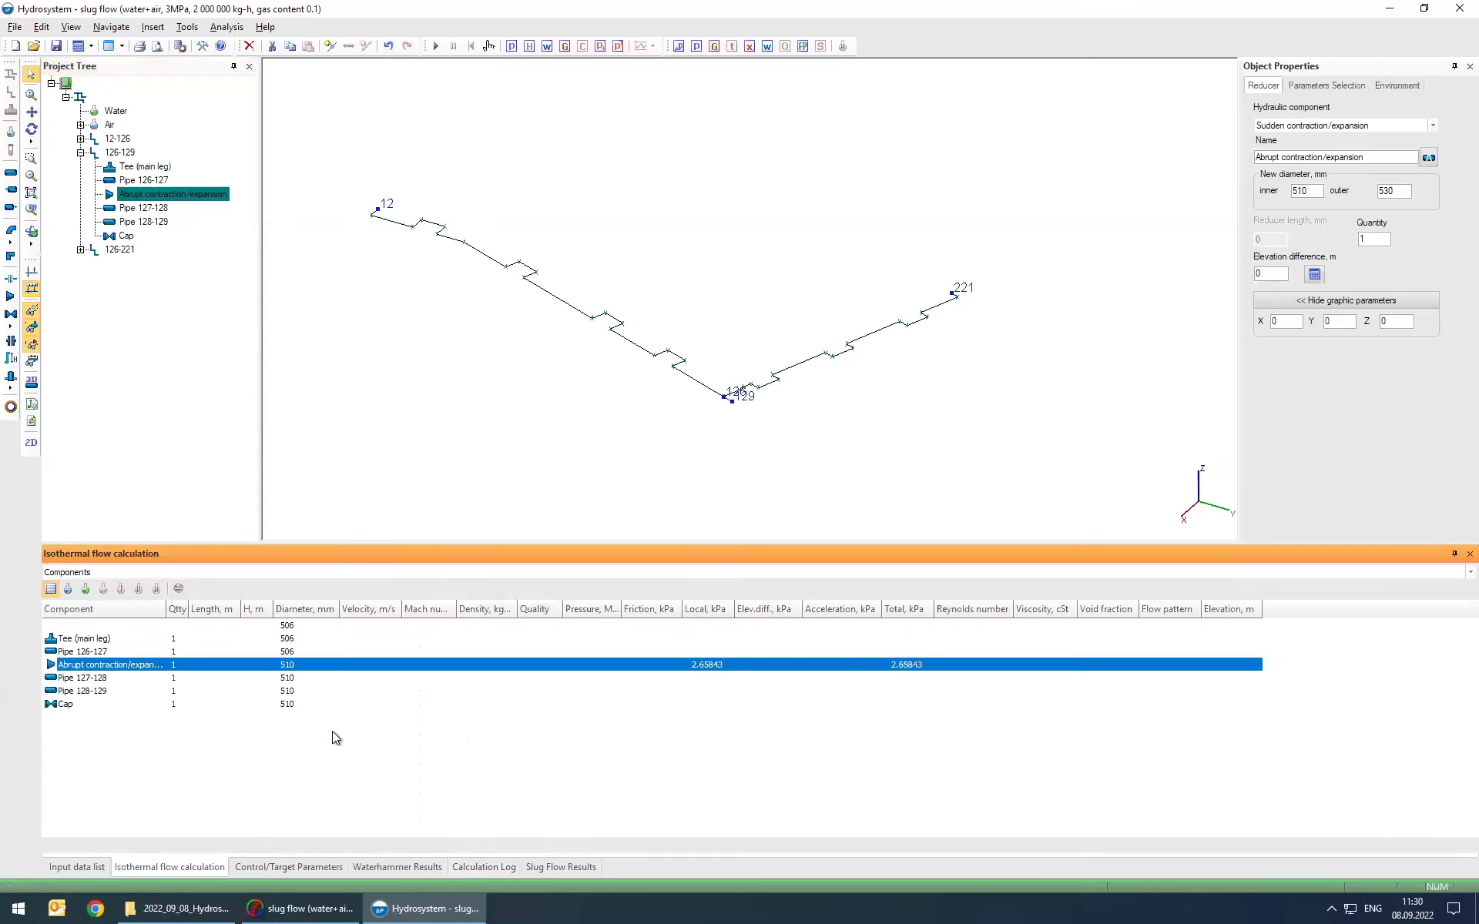
Step: Examine the flow patterns and the slug frequency, length, liquid holdup and translational velocity along branch 12-126
click(114, 139)
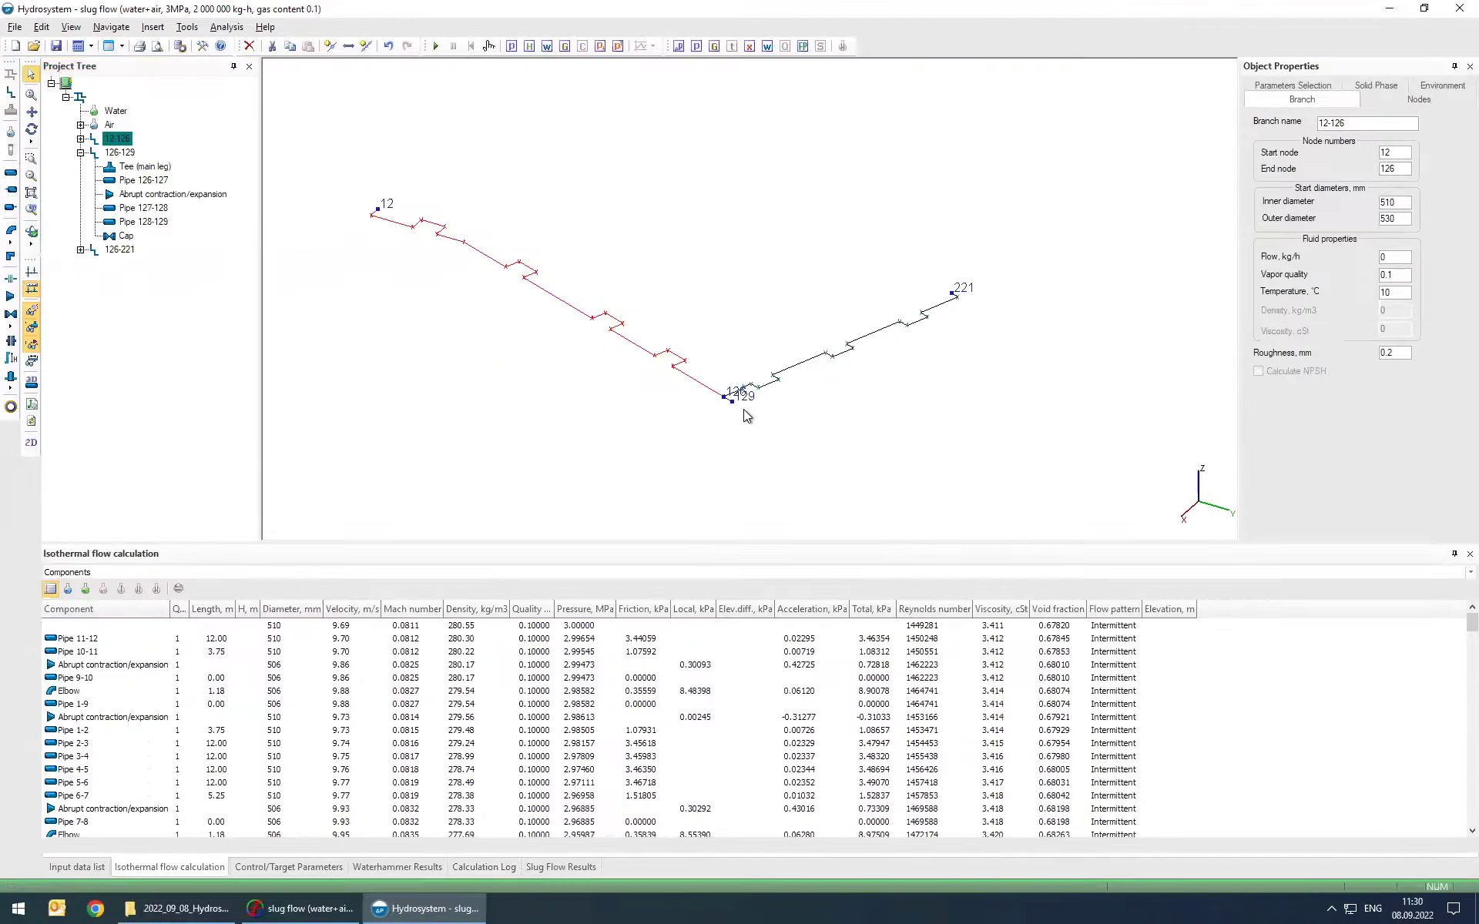
click(561, 868)
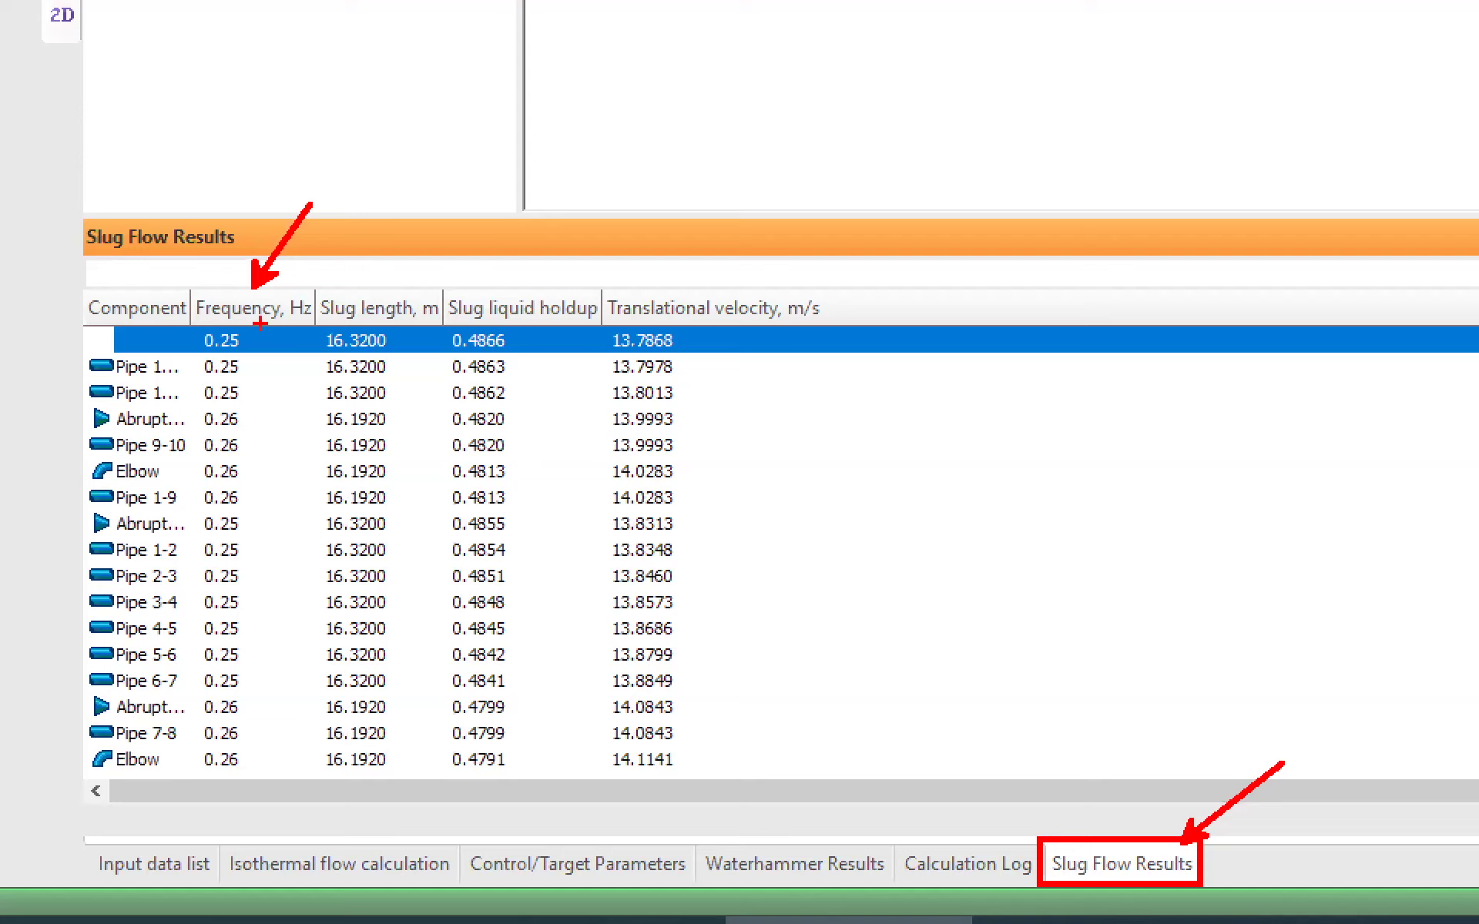
mouse_move(312, 328)
mouse_down()
mouse_move(452, 326)
mouse_move(429, 334)
mouse_move(592, 313)
mouse_move(583, 337)
mouse_move(606, 326)
mouse_move(593, 321)
mouse_move(846, 323)
mouse_up()
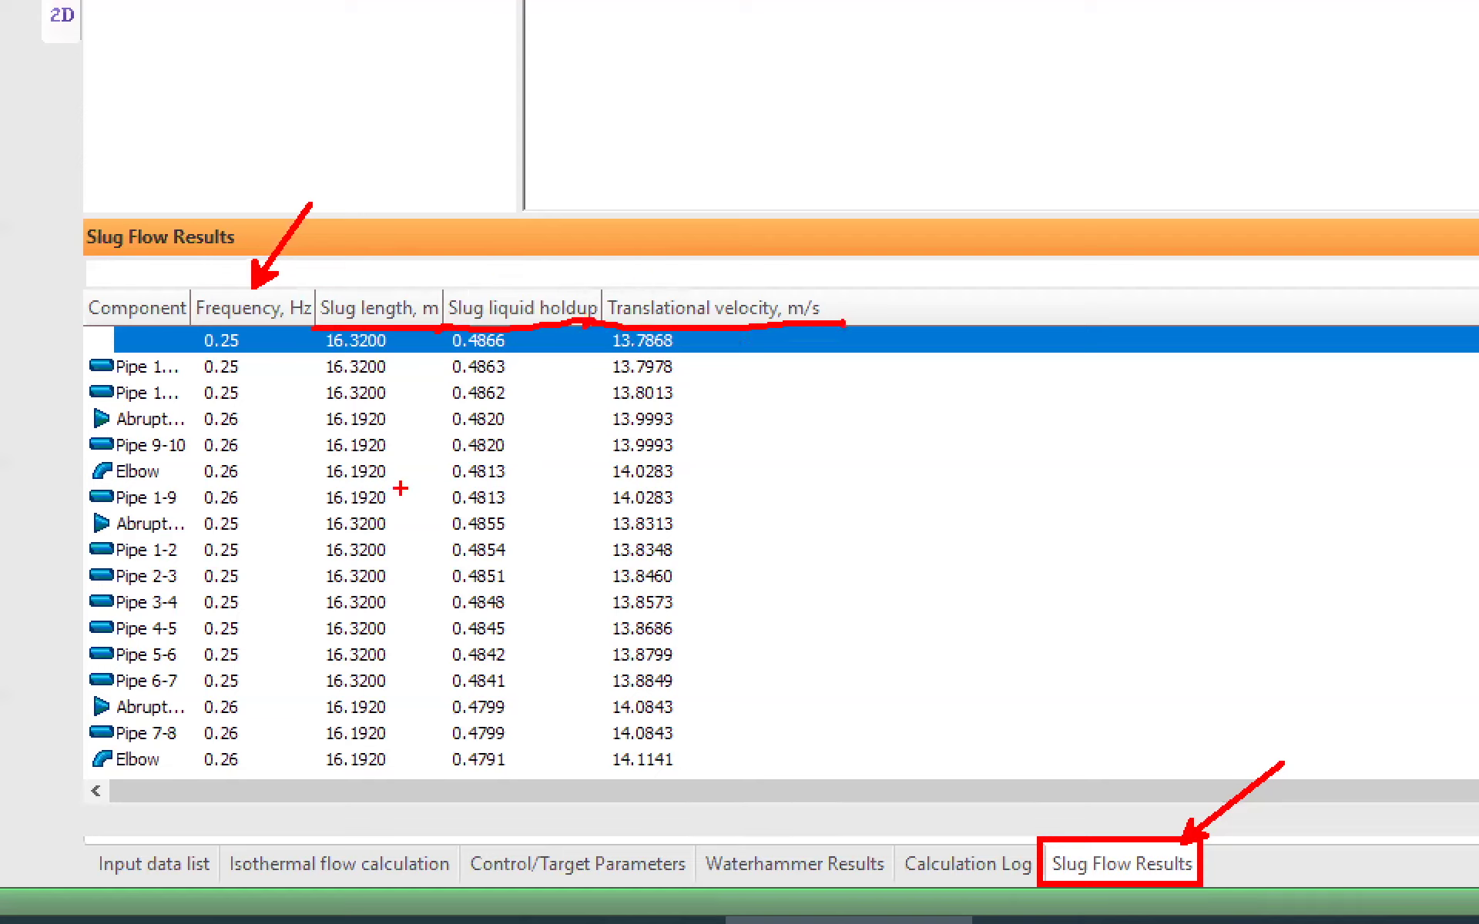
mouse_move(96, 470)
mouse_down()
mouse_move(31, 423)
mouse_move(9, 353)
mouse_up()
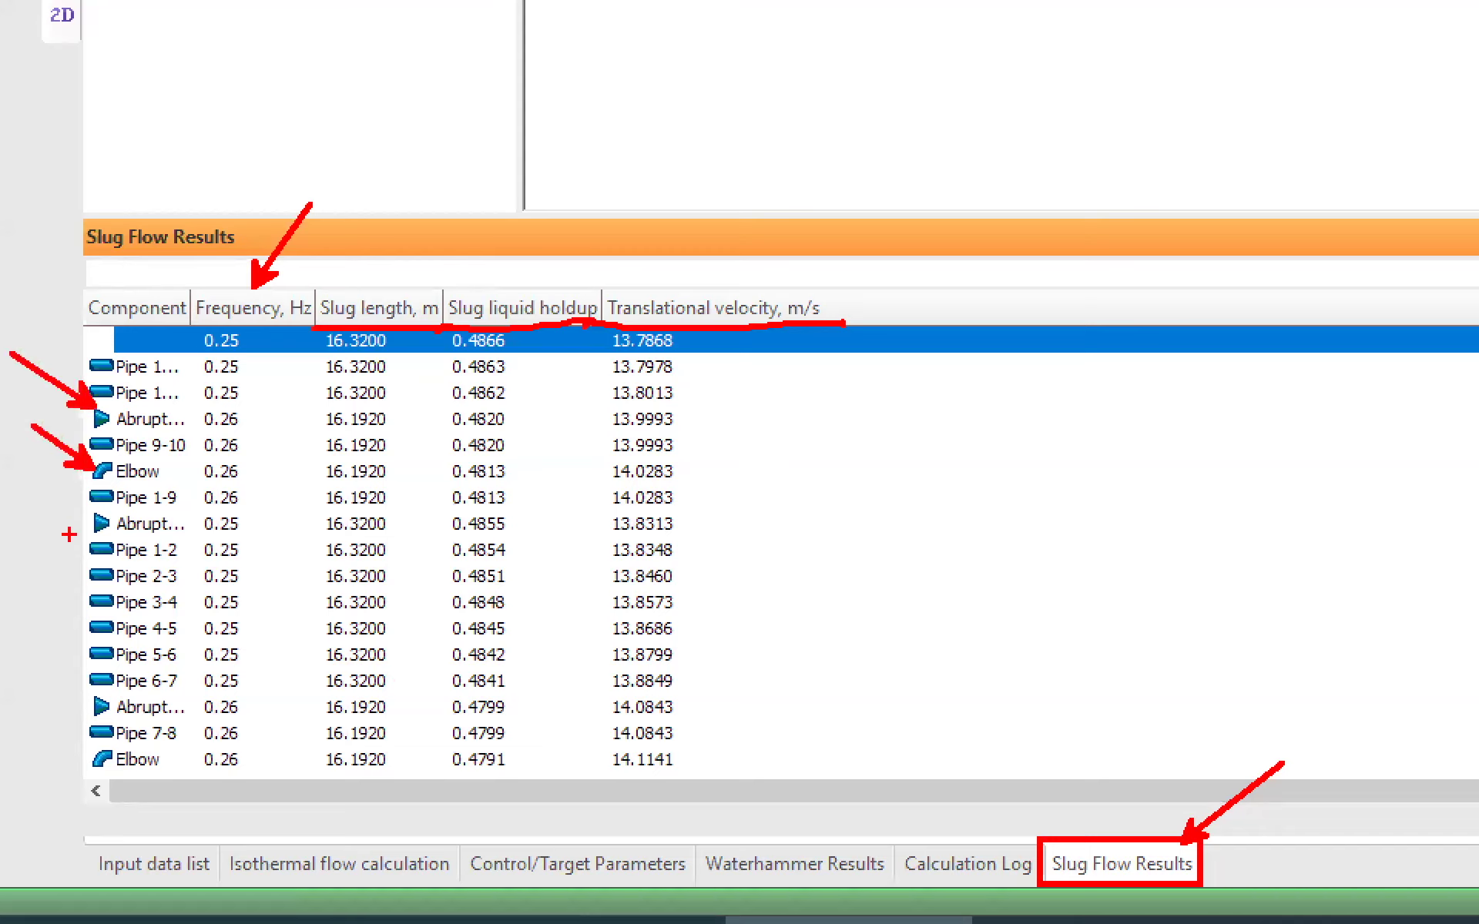
drag(85, 522, 38, 494)
drag(83, 707, 62, 665)
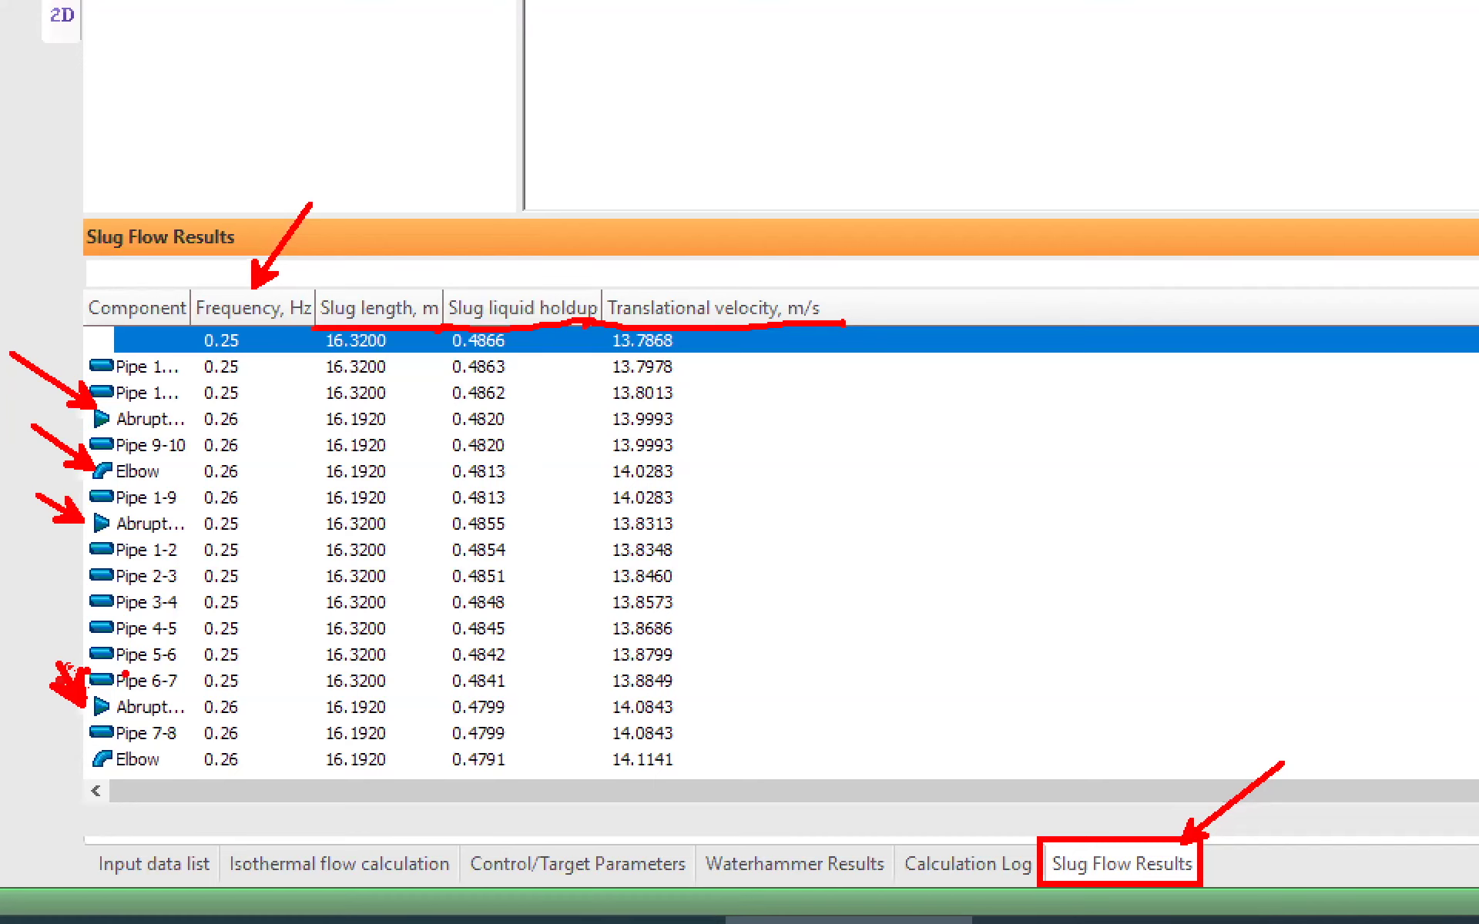
key(Escape)
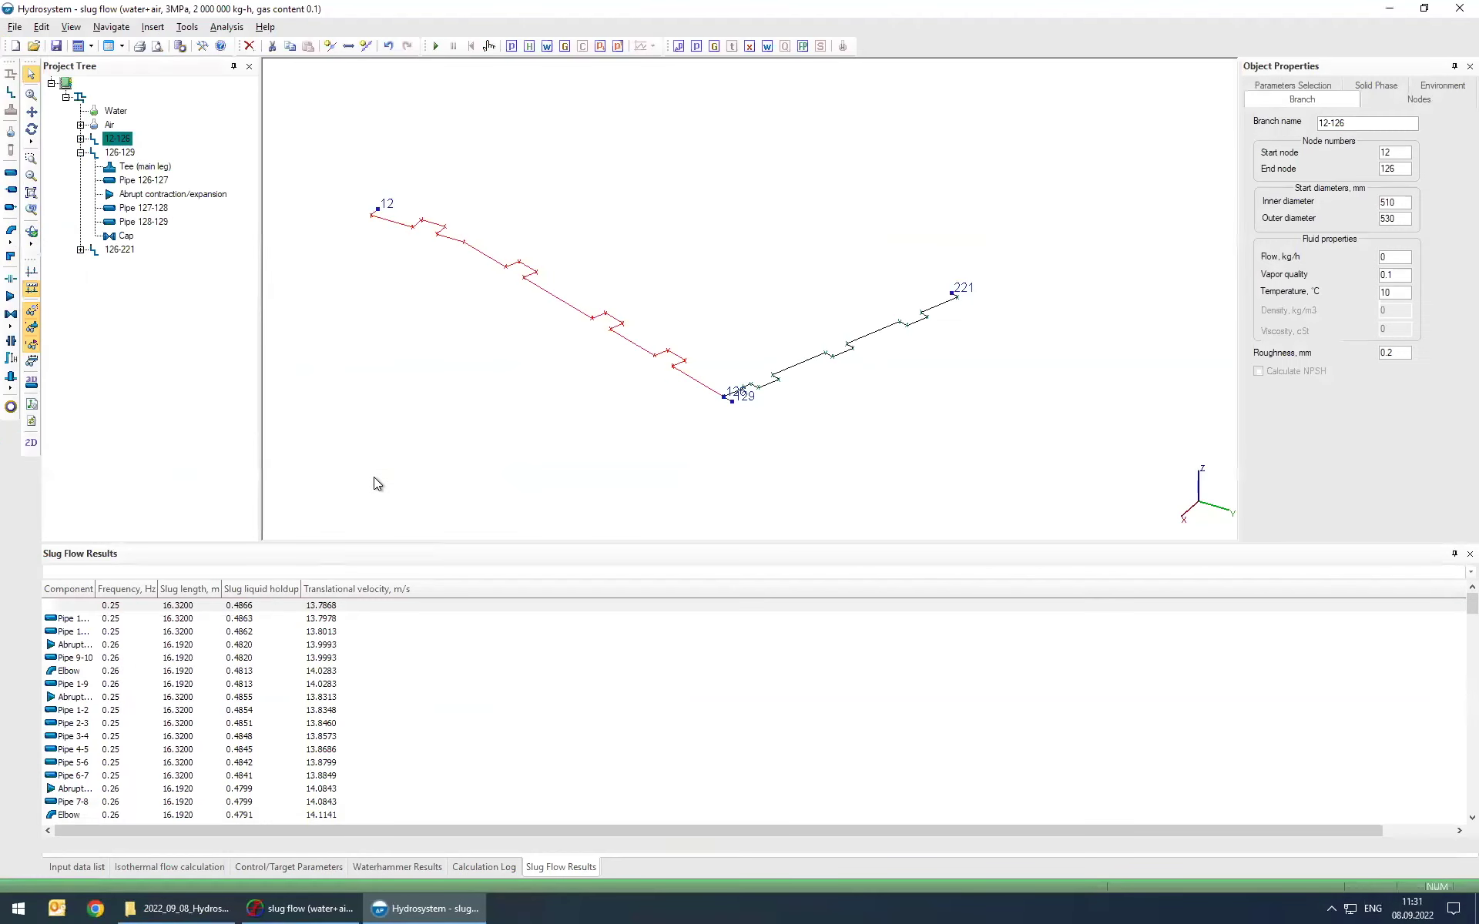
Step: Generate the slug flow results report, look through the component tables for branch 12-126, and close the preview
click(121, 47)
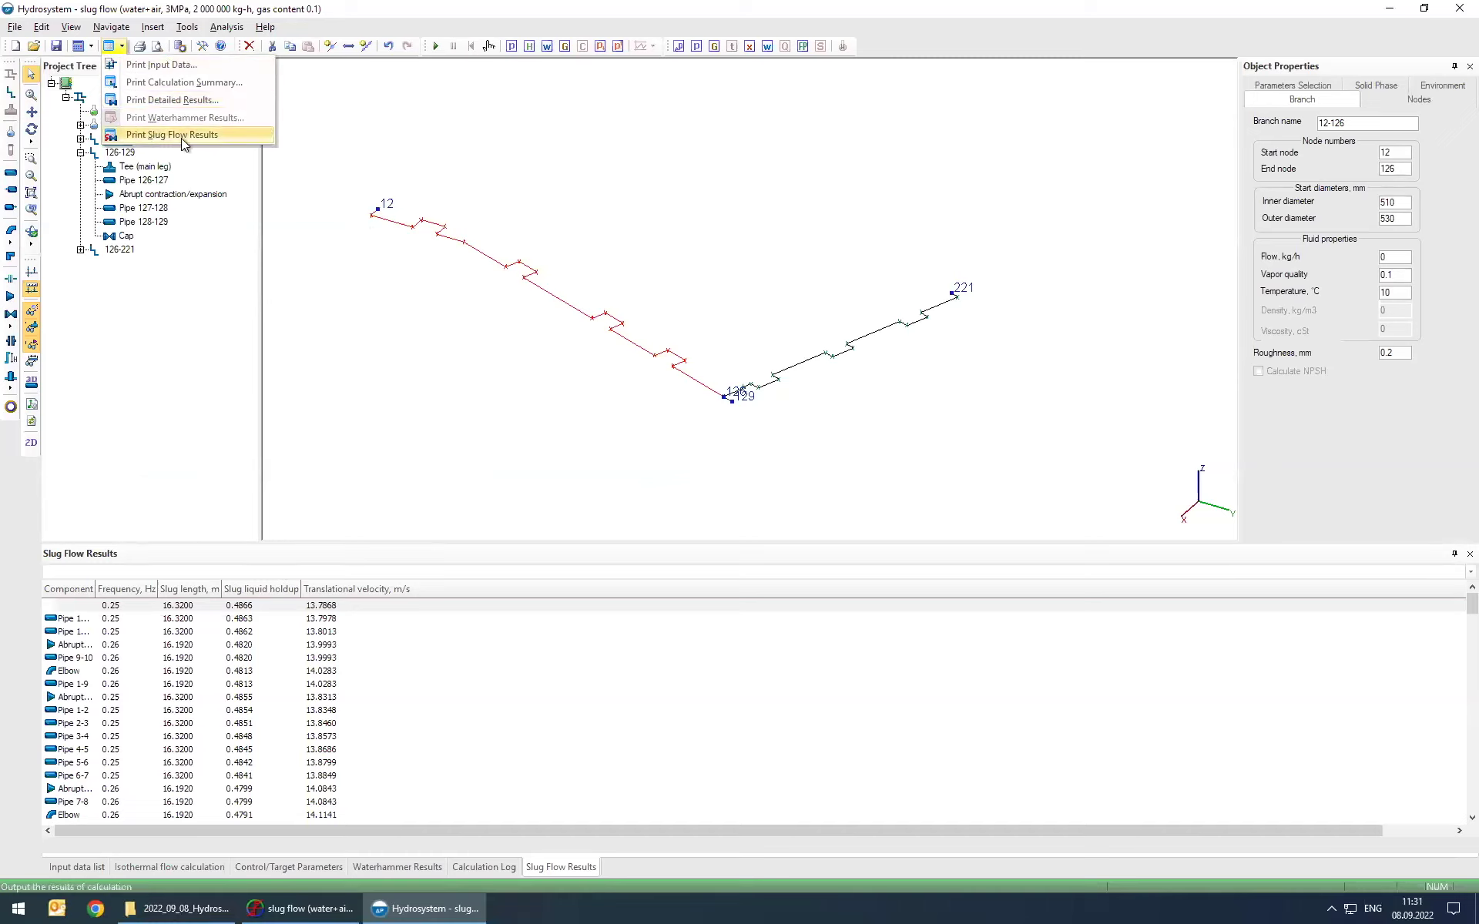
click(181, 137)
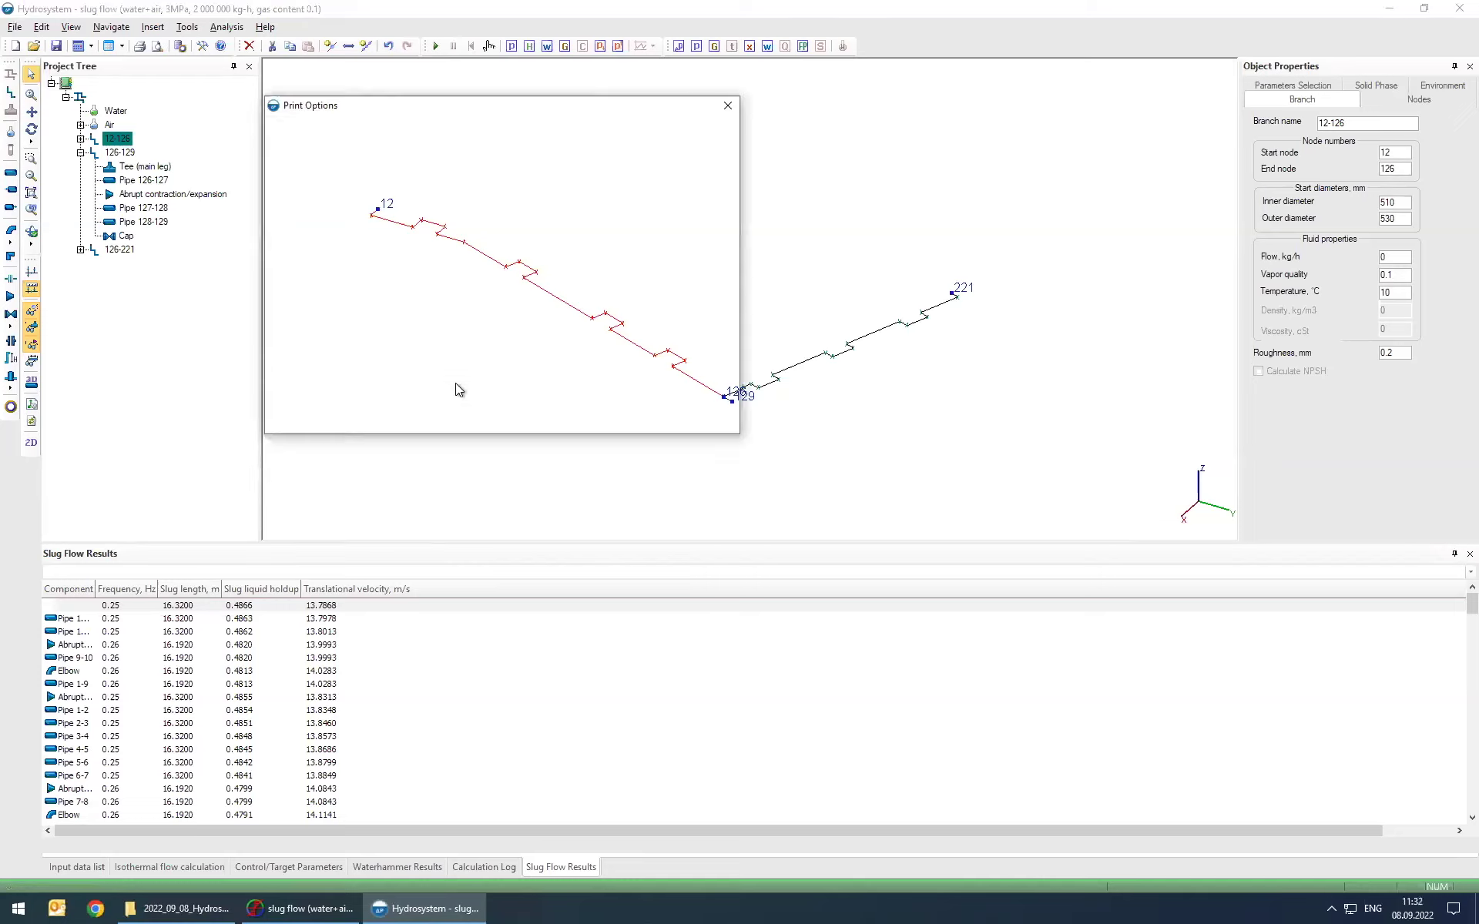
click(600, 414)
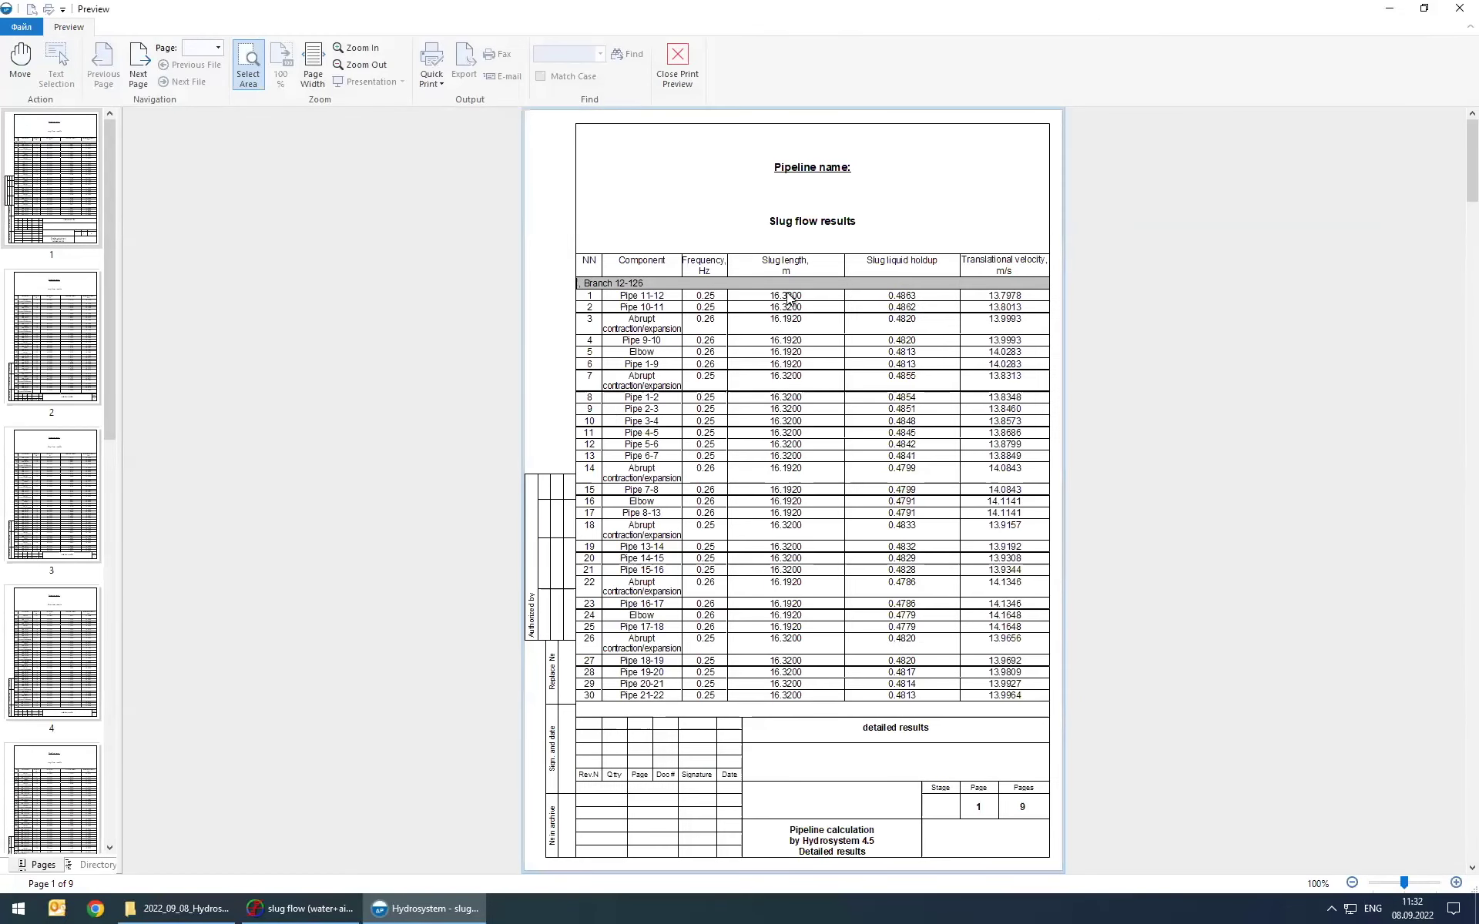
scroll(664, 297, down, 5)
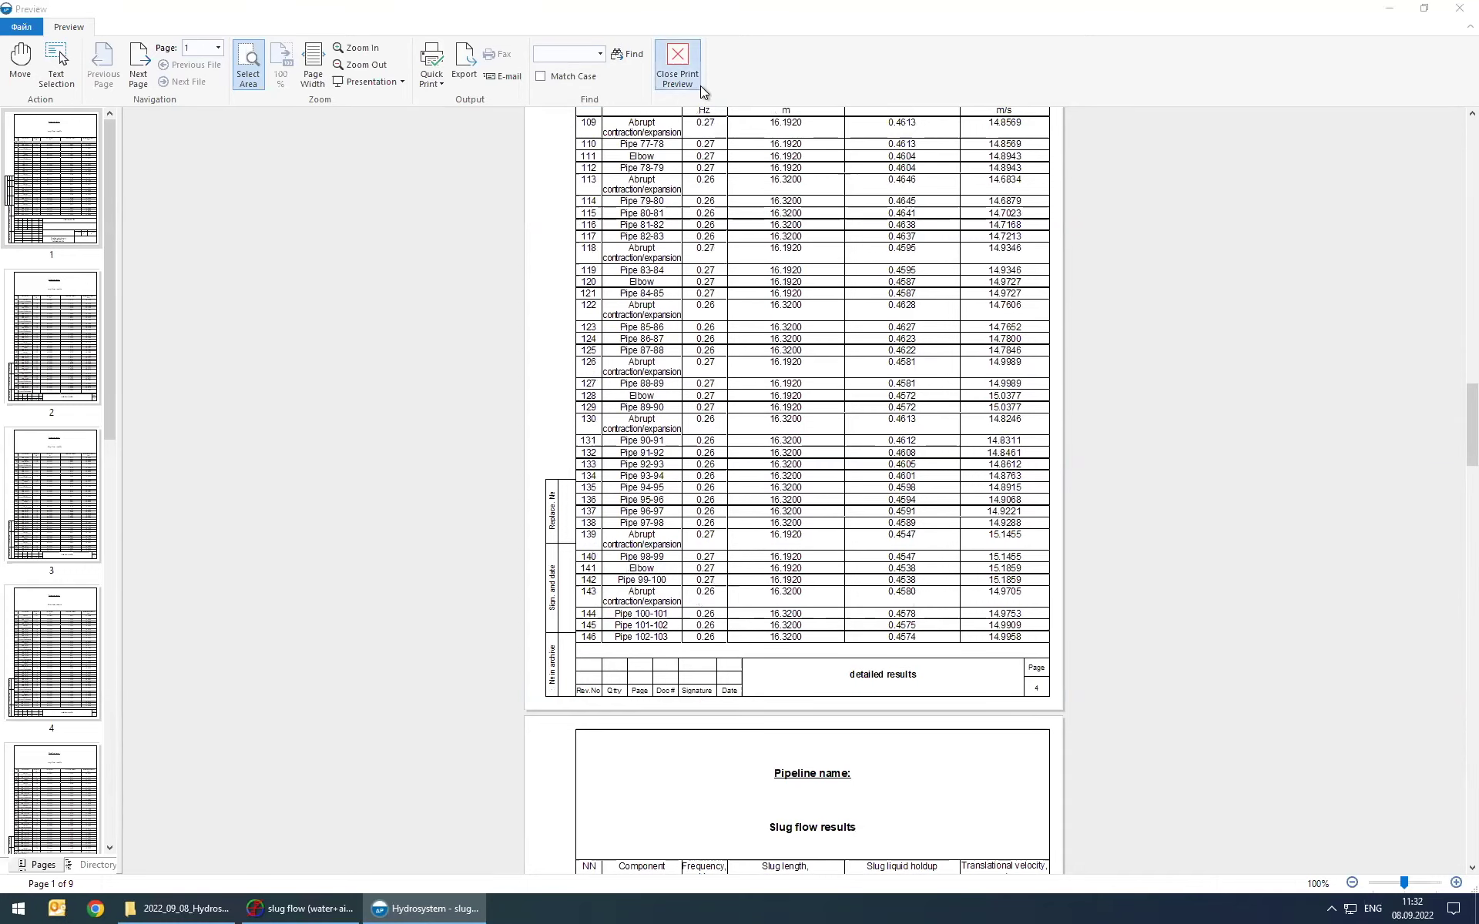
click(697, 83)
Step: Export the slug flow forces to a START force open format file named slug flow loads.ctpf
click(227, 26)
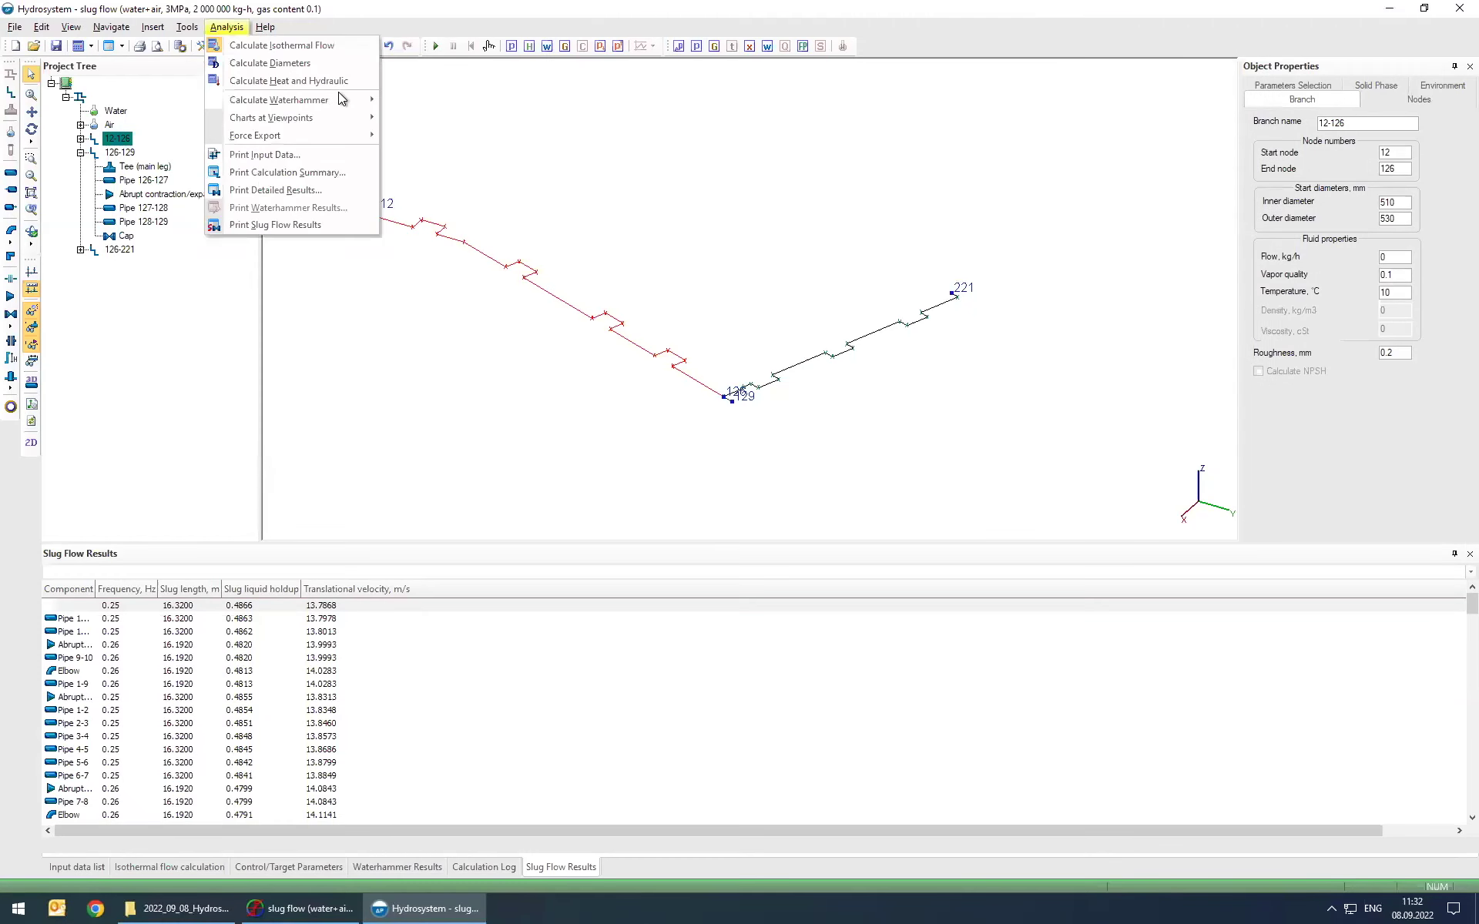
mouse_move(249, 137)
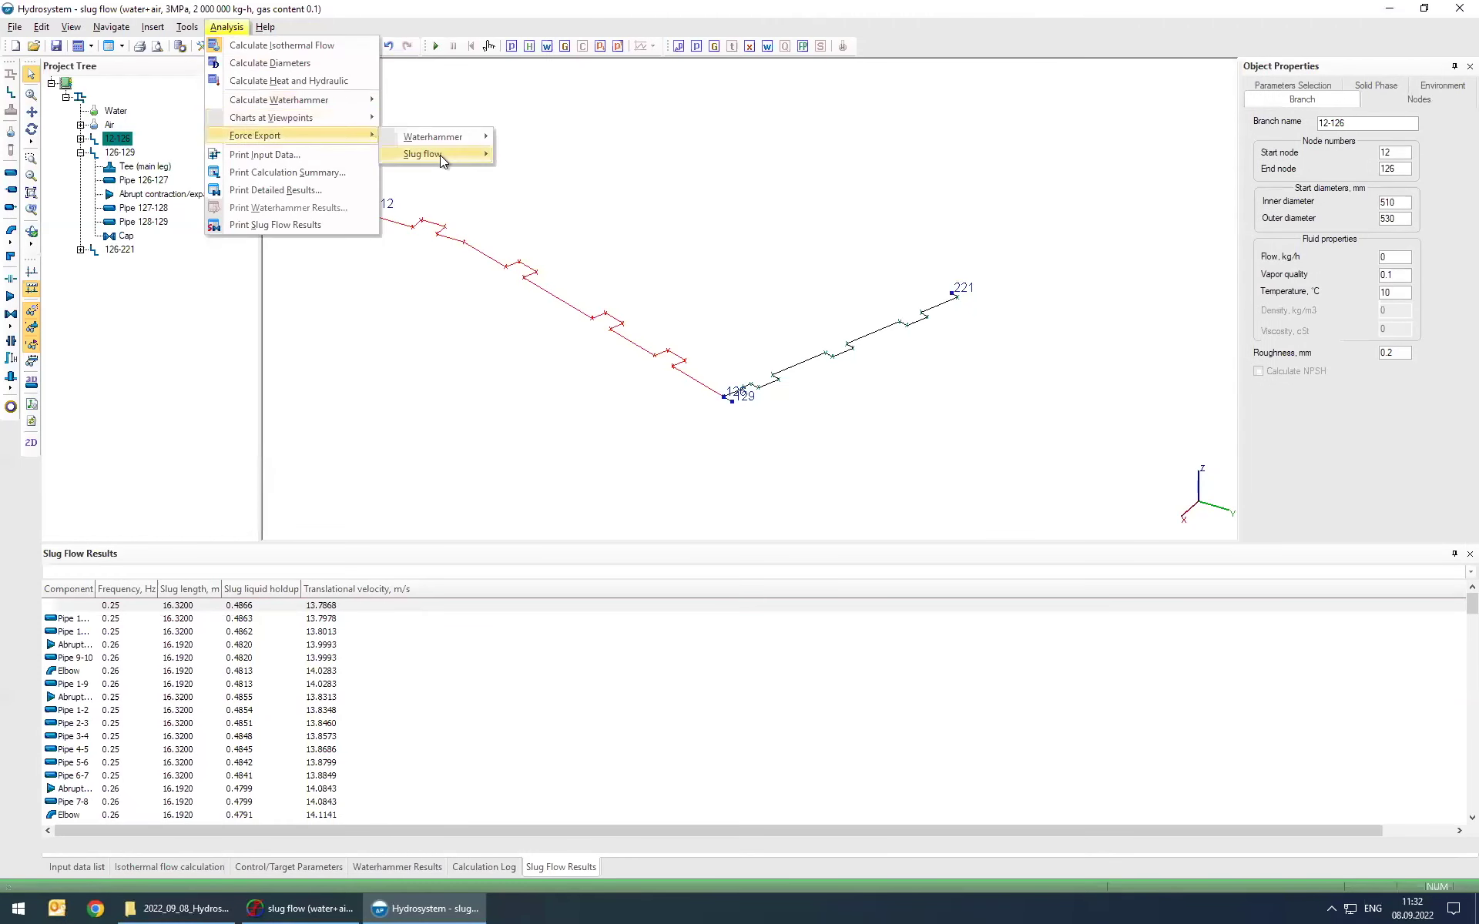
mouse_move(441, 155)
click(557, 159)
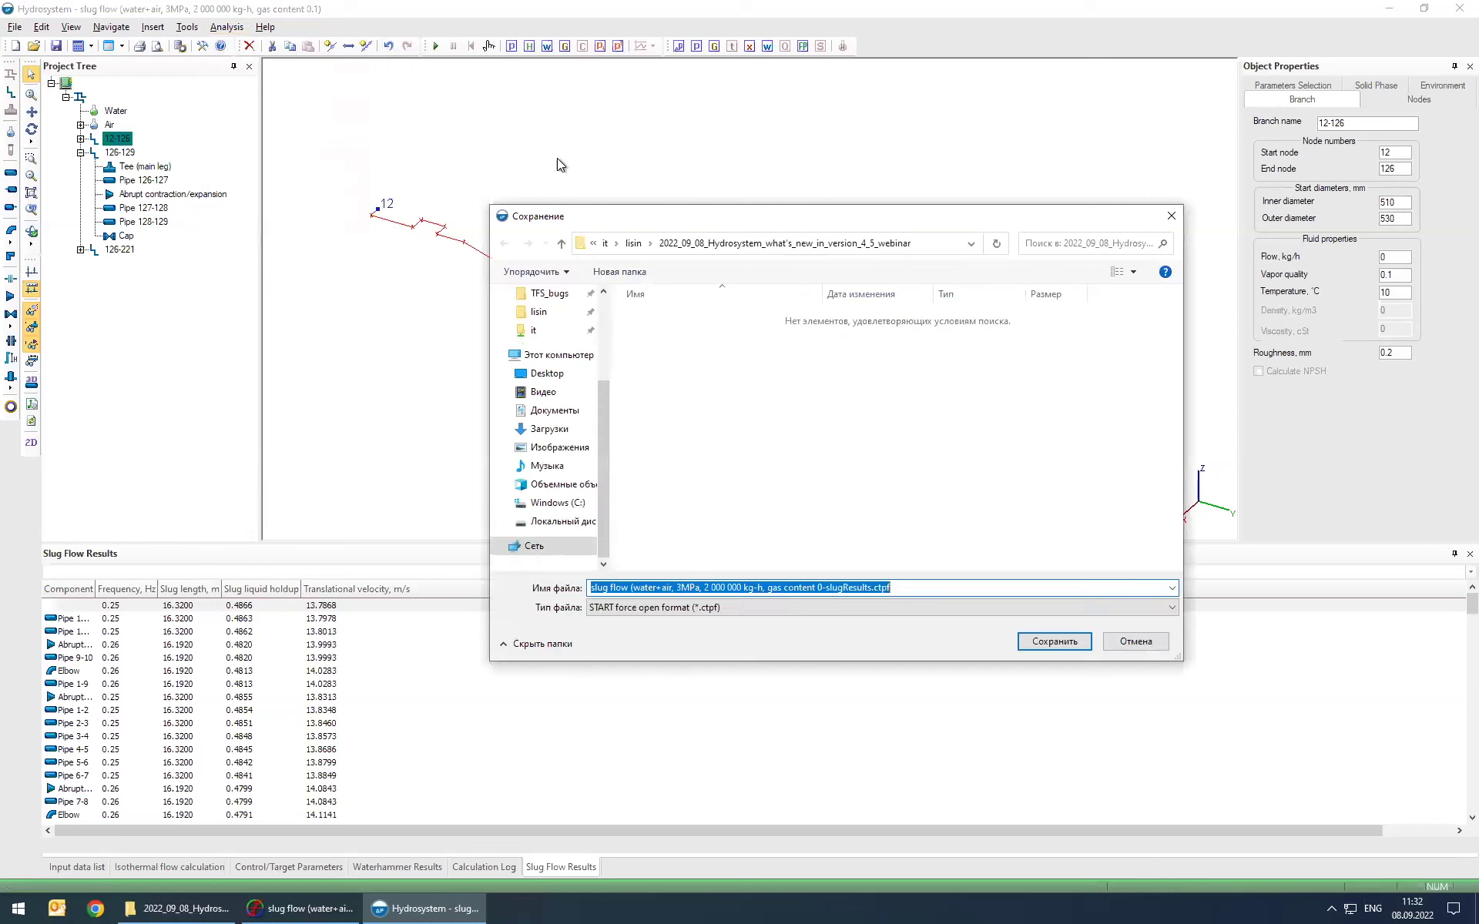
click(870, 588)
drag(870, 588, 572, 590)
key(BackSpace)
key(Delete)
text(slug)
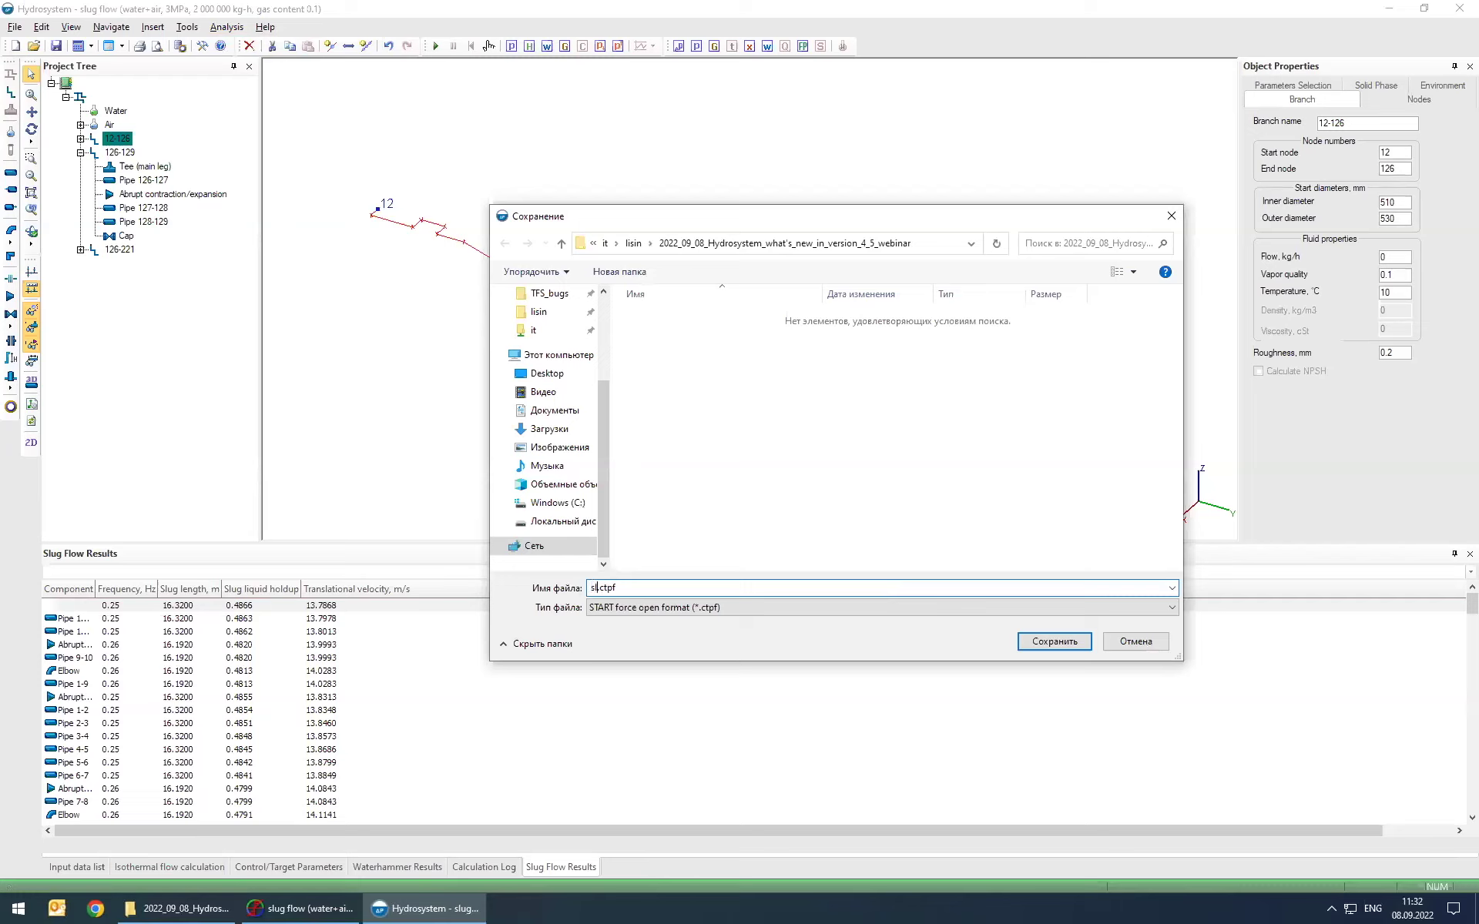
text( flow loads)
click(1054, 641)
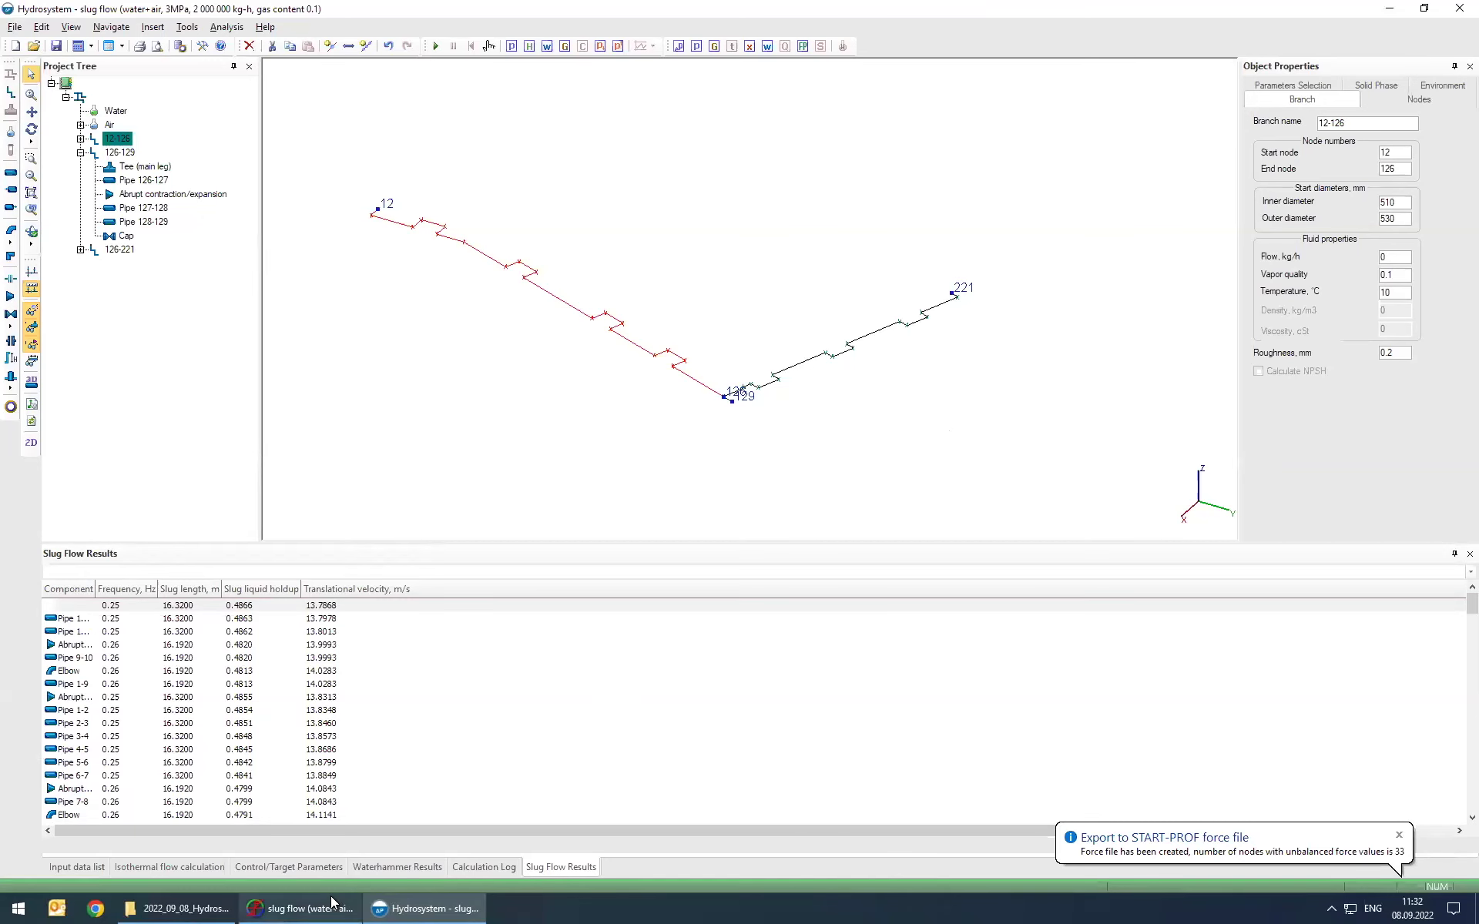
Step: In PASS/Start-Prof, add force loads from the file slug flow loads.ctpf to the model's operation modes
click(302, 909)
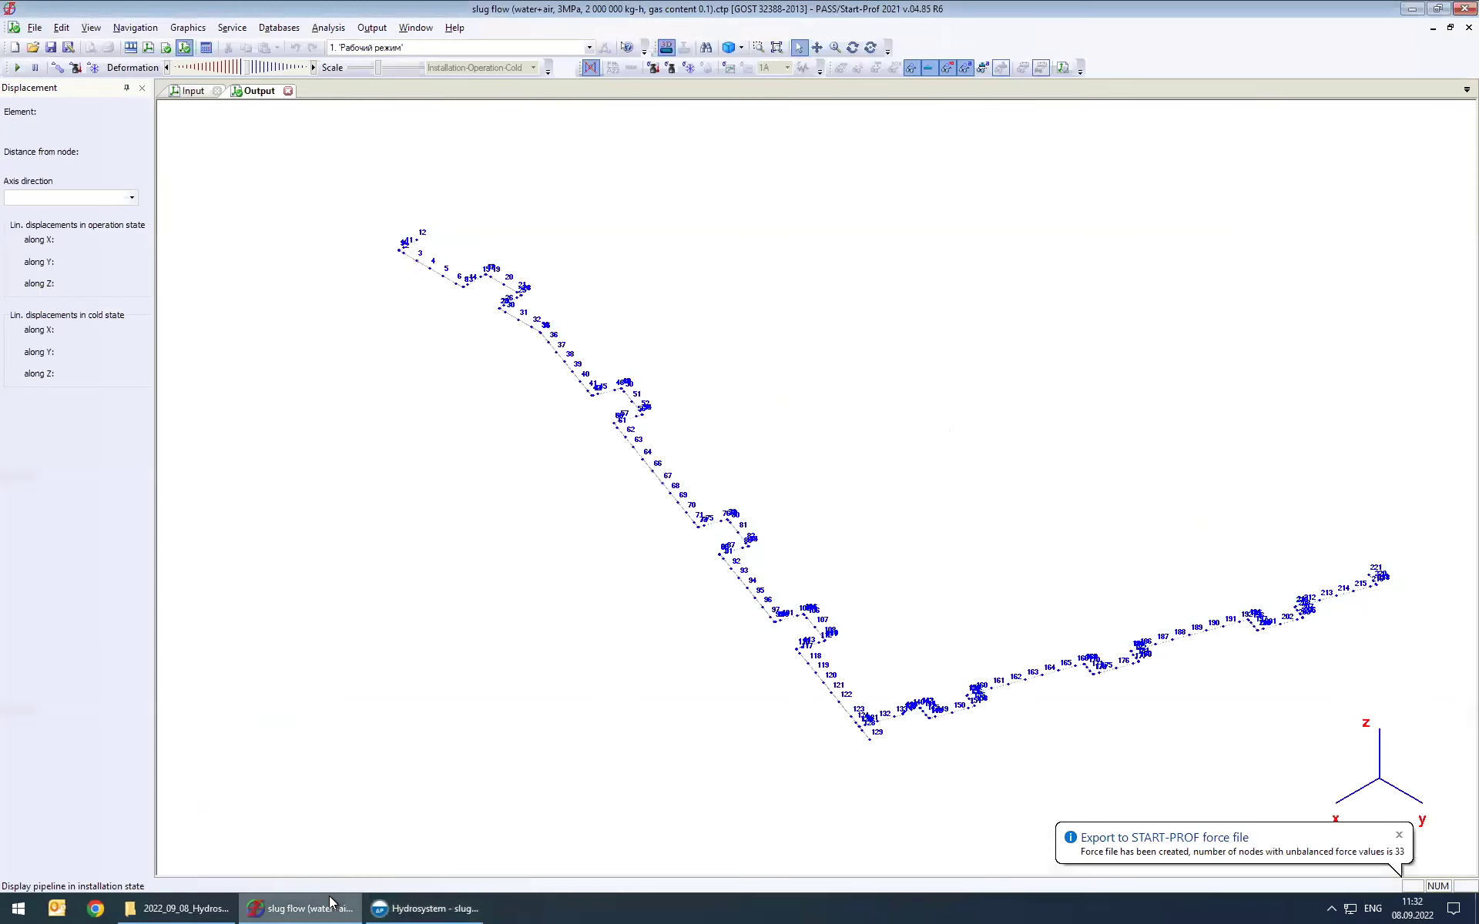
click(1399, 836)
click(303, 909)
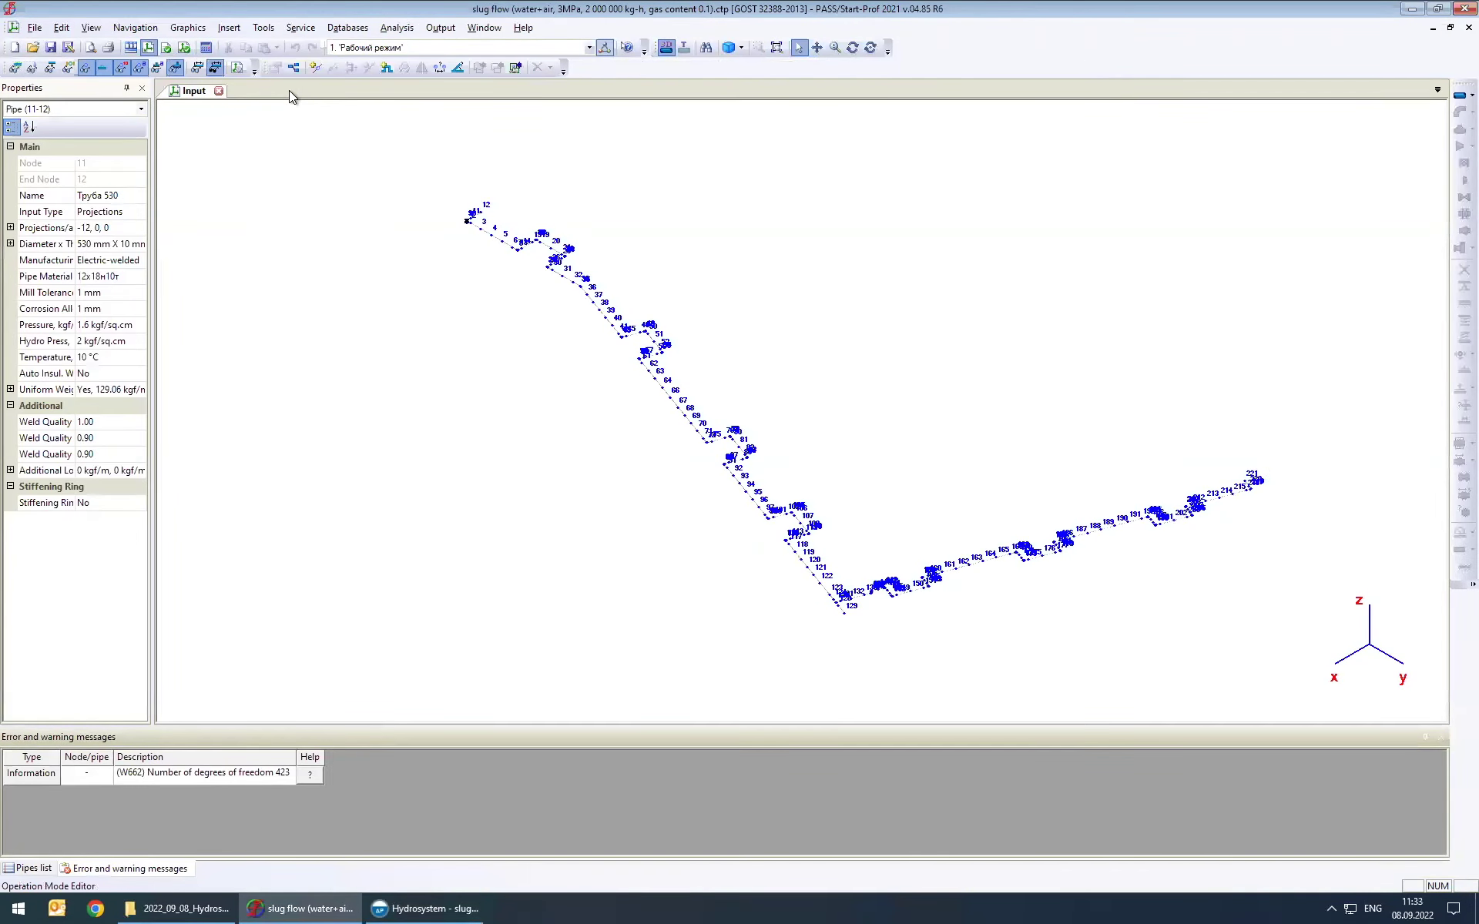
click(483, 339)
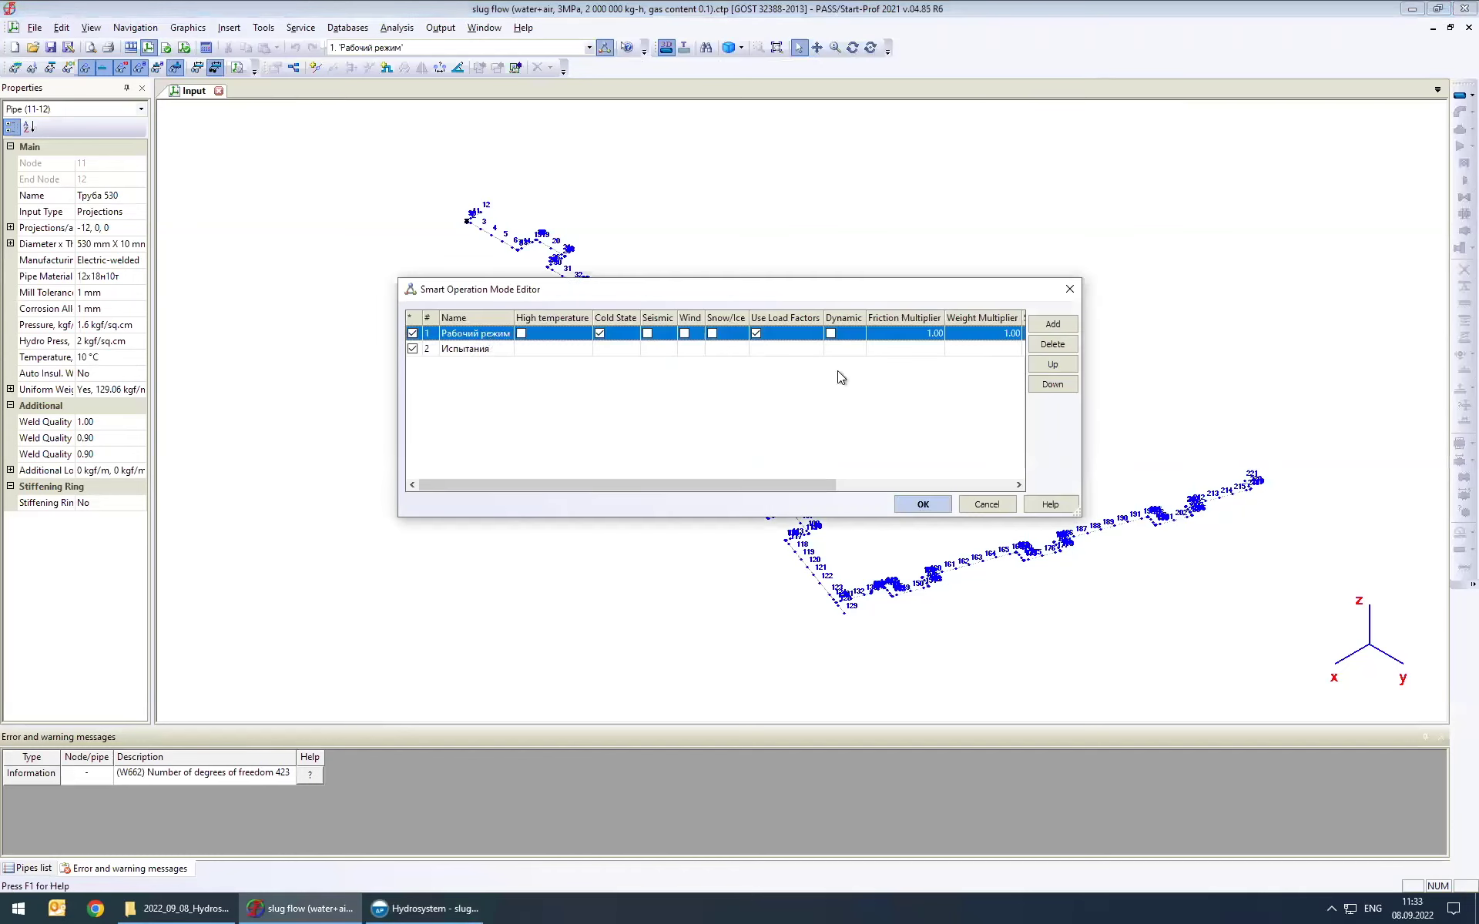
click(1053, 324)
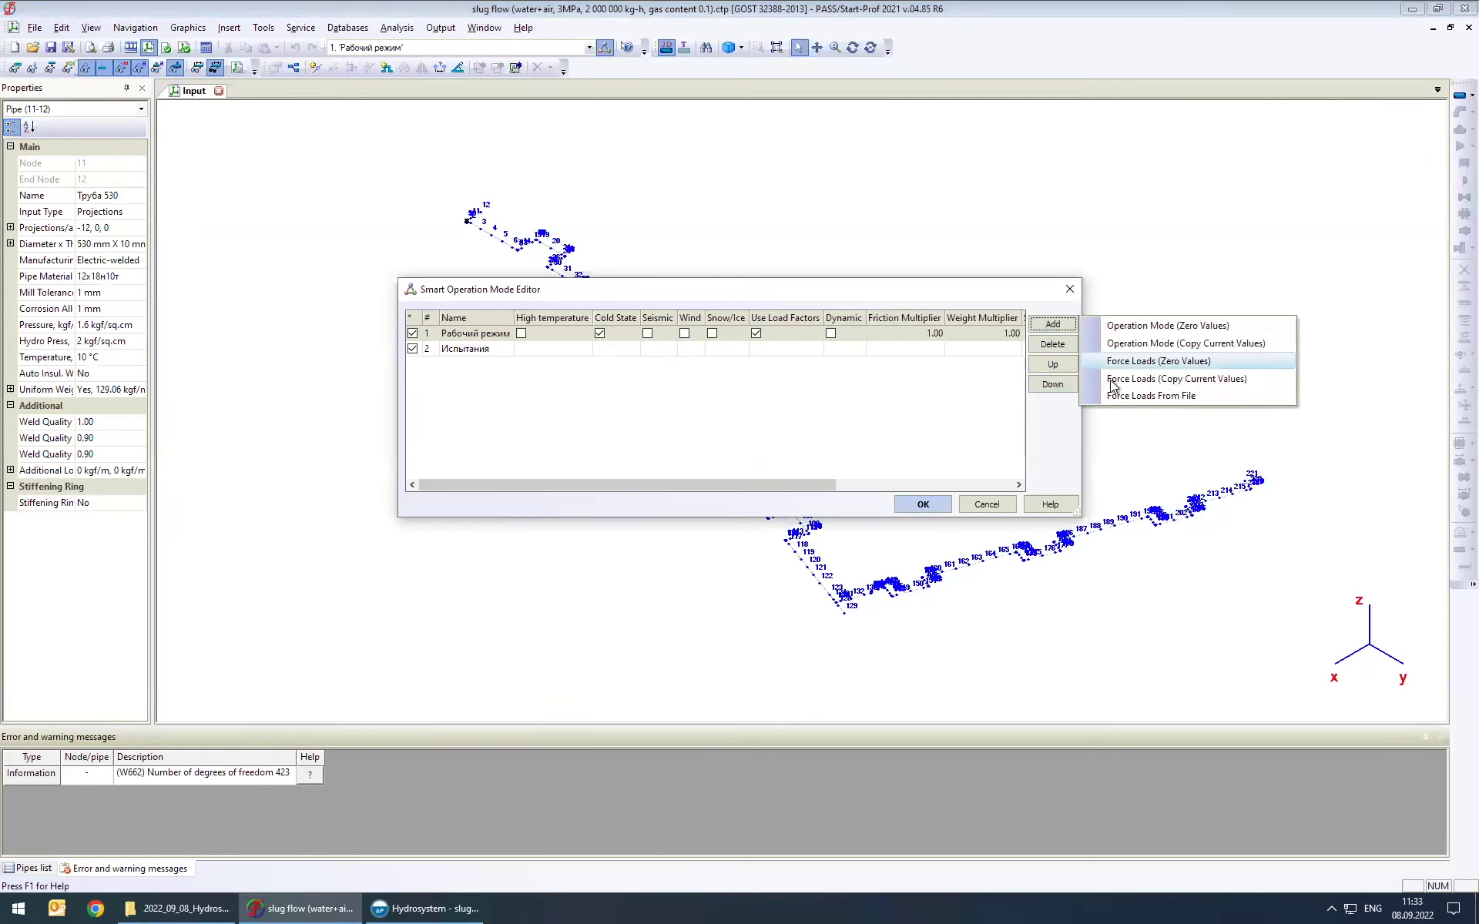
click(1195, 399)
click(678, 317)
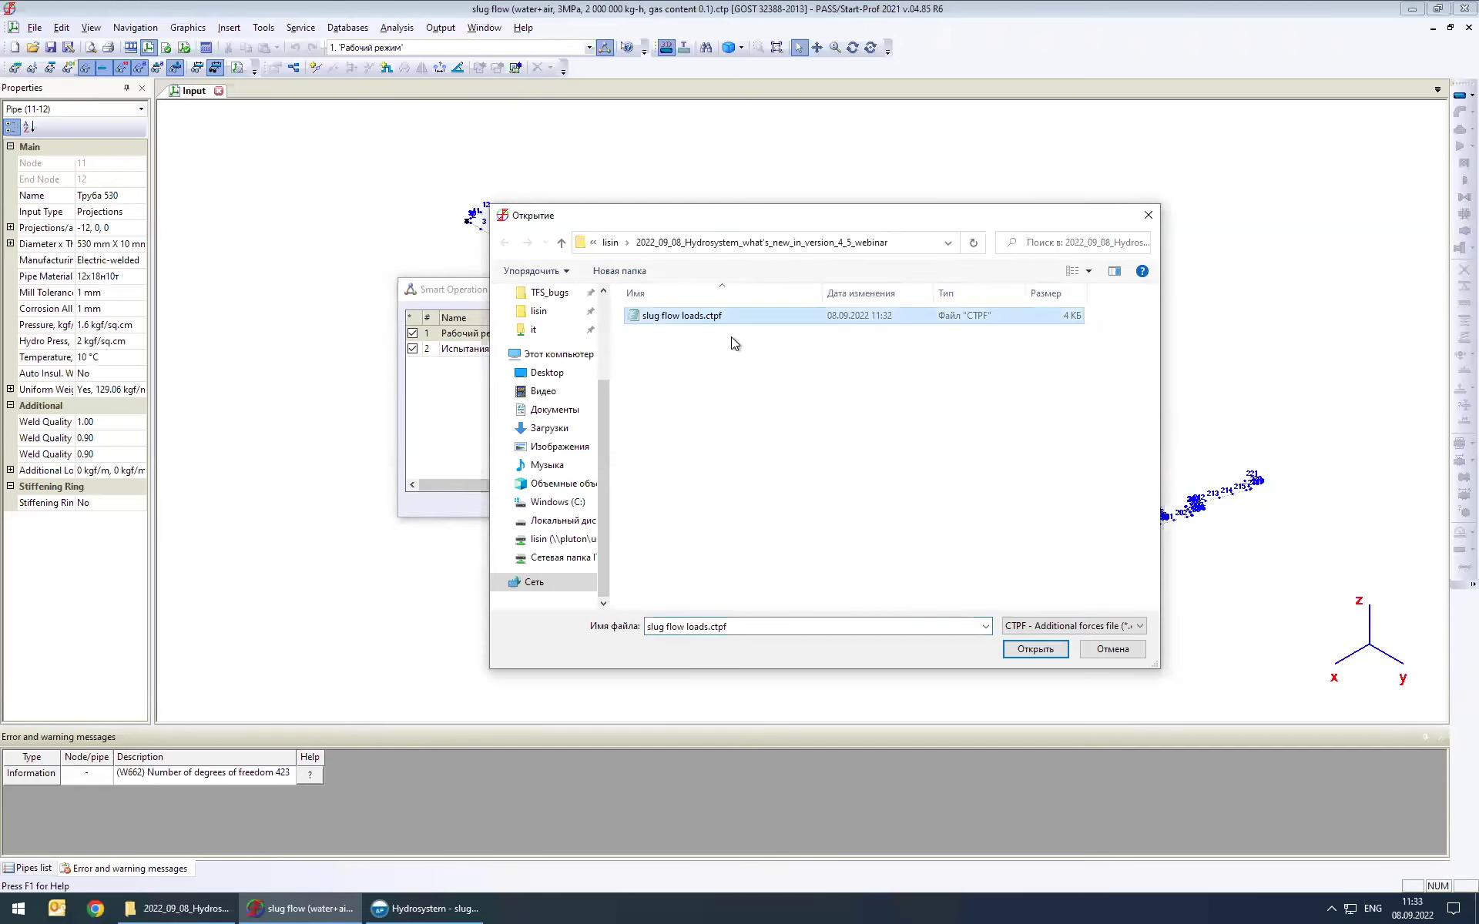
double_click(705, 318)
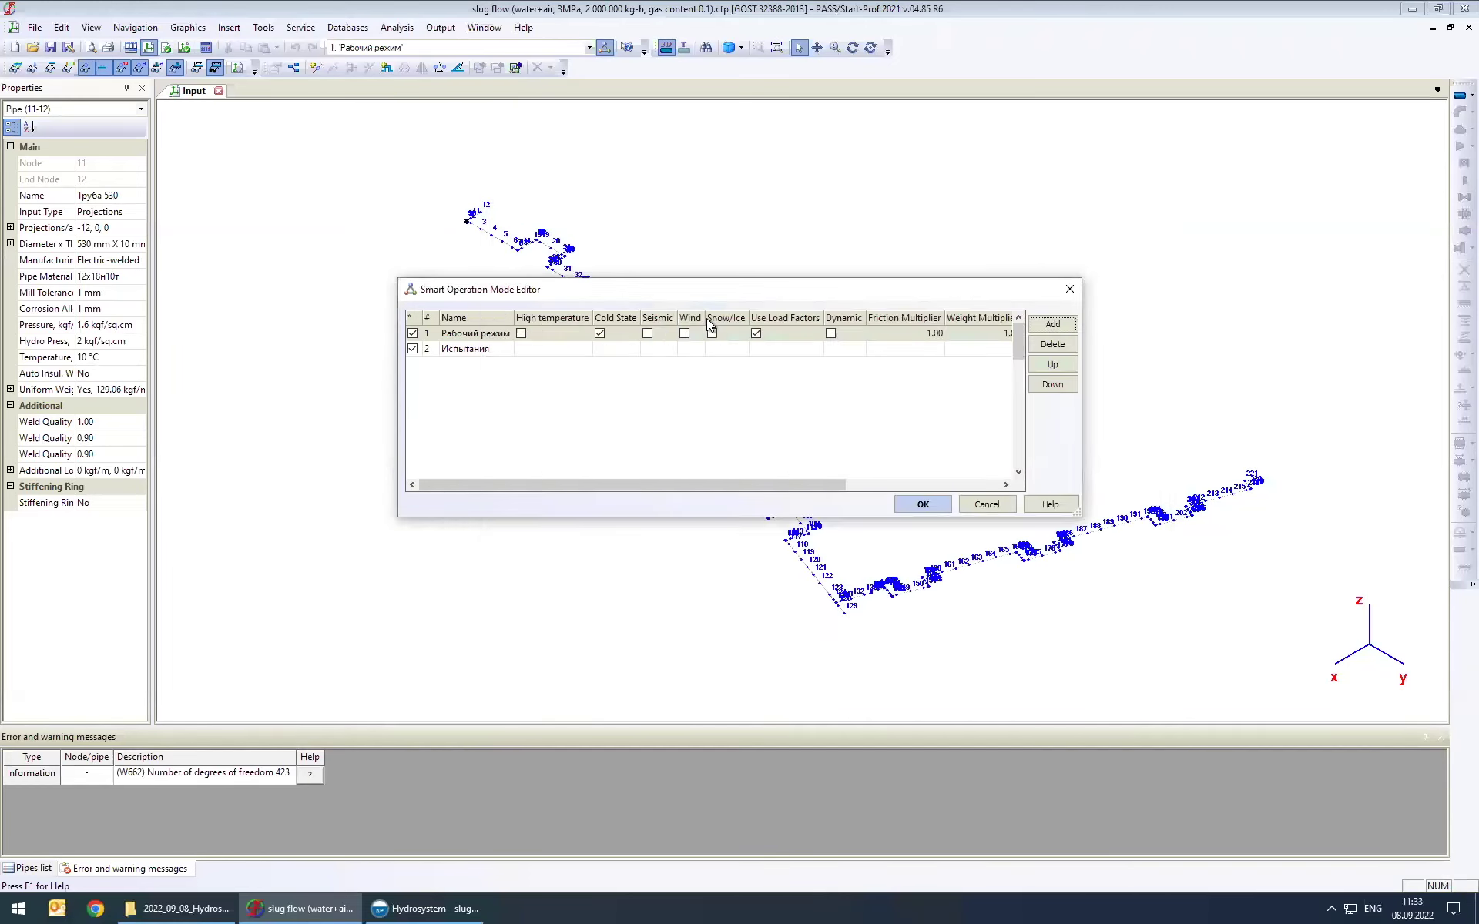
mouse_move(1020, 335)
mouse_down()
mouse_move(1016, 495)
mouse_move(1018, 322)
mouse_up()
drag(836, 283, 826, 361)
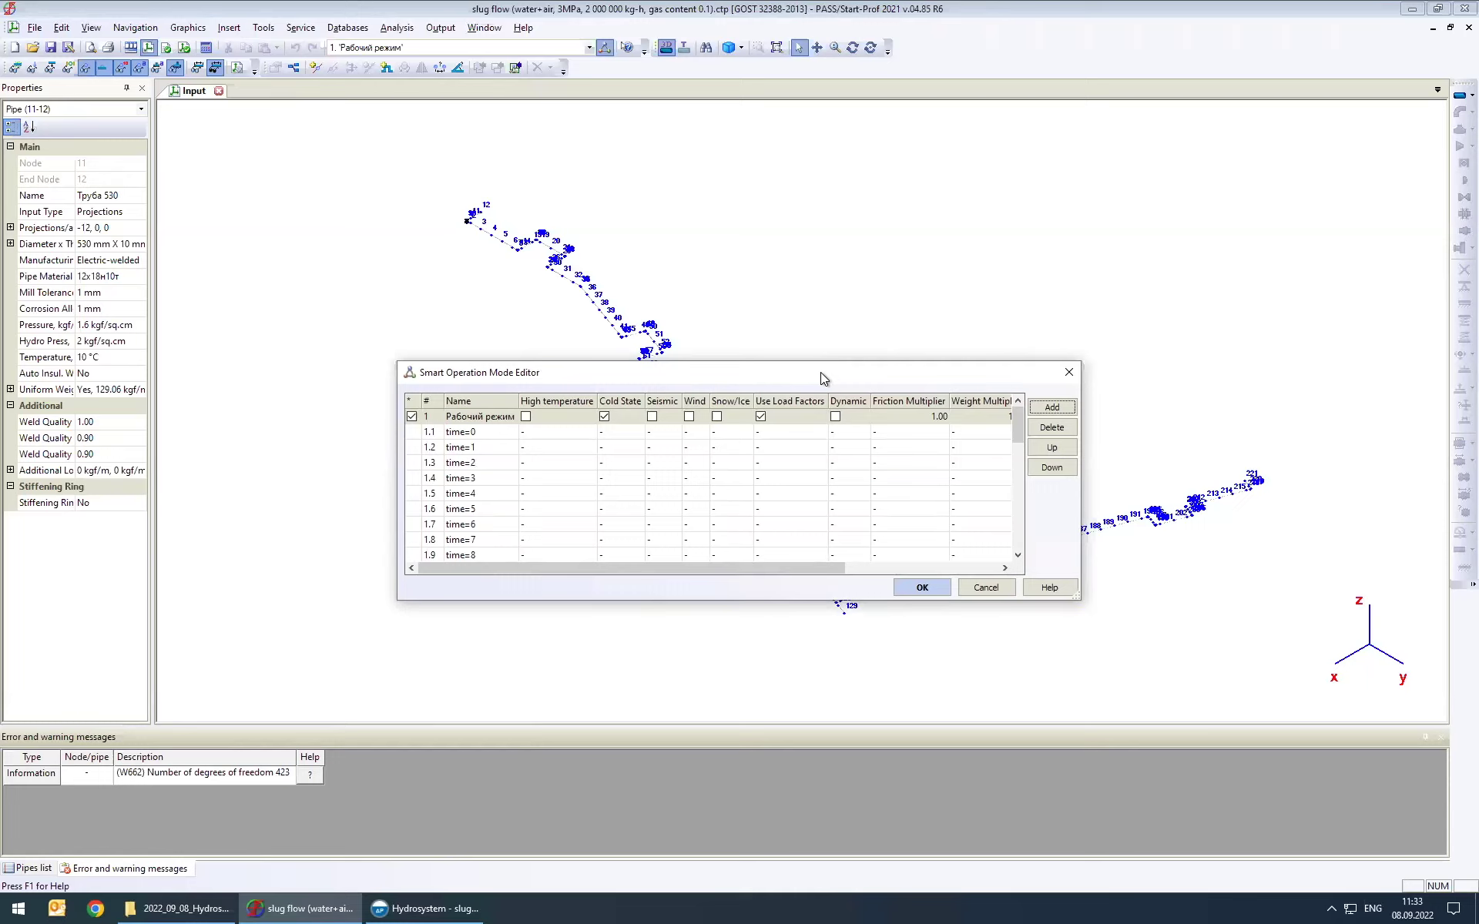
click(923, 588)
Step: Inspect the imported force loads per time step at elbow node 48, then close its properties
scroll(693, 377, up, 4)
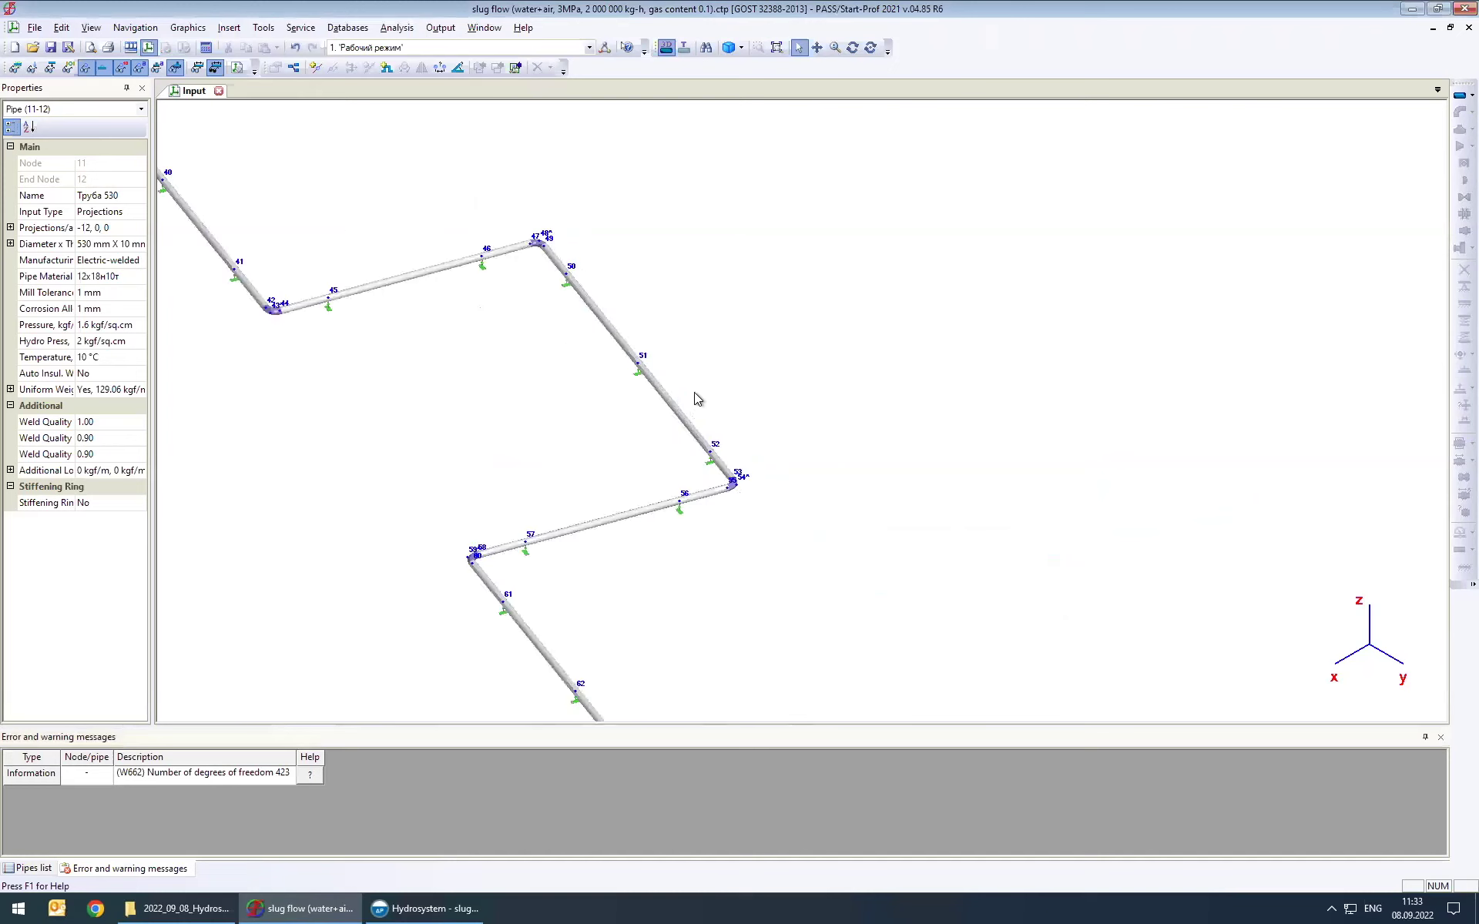
scroll(543, 246, up, 5)
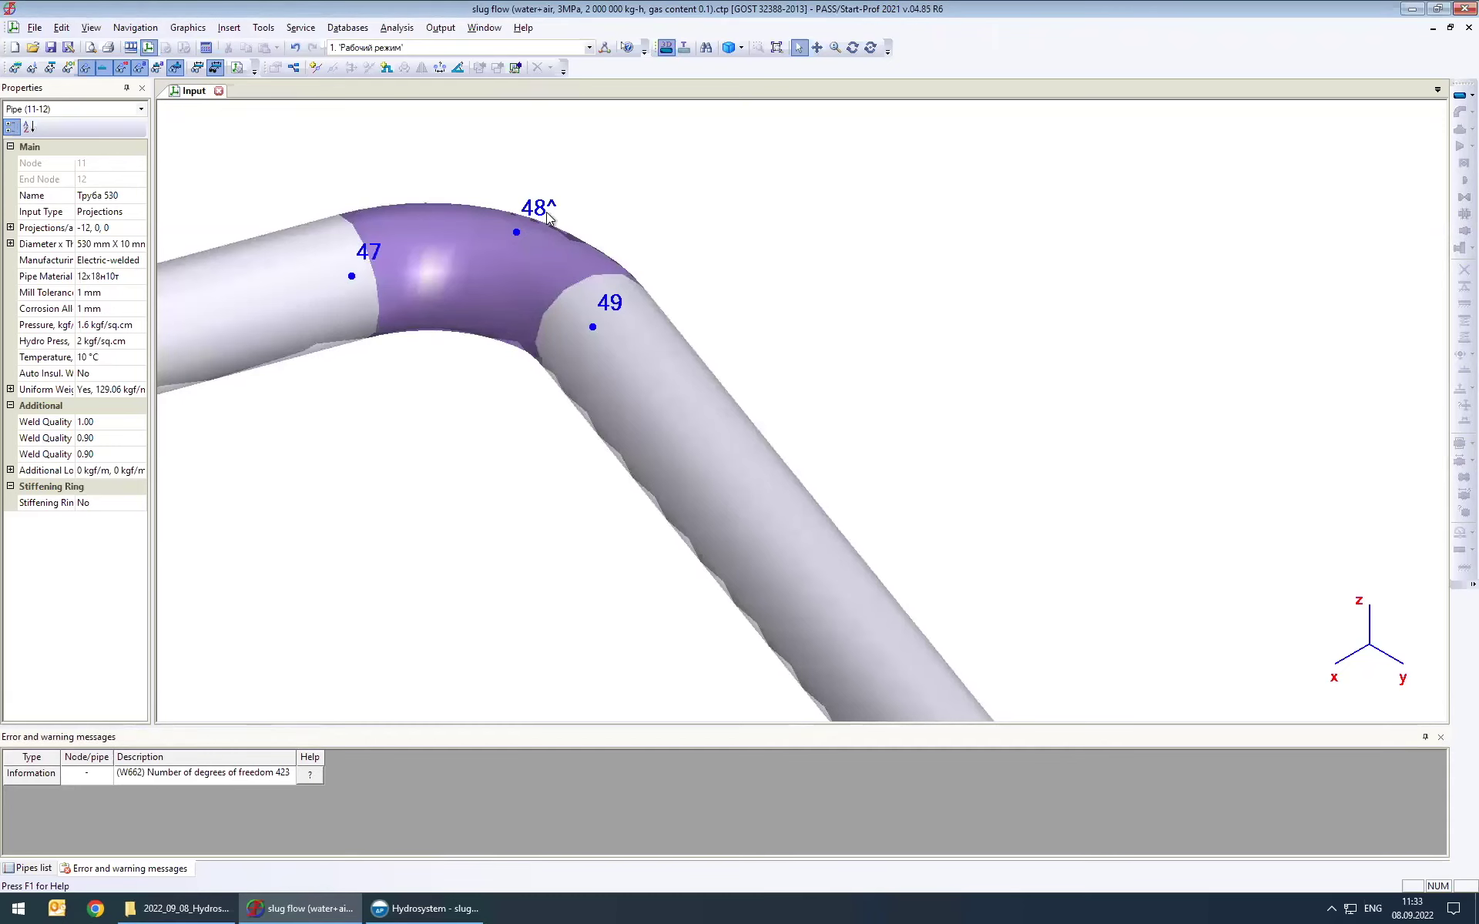
double_click(521, 232)
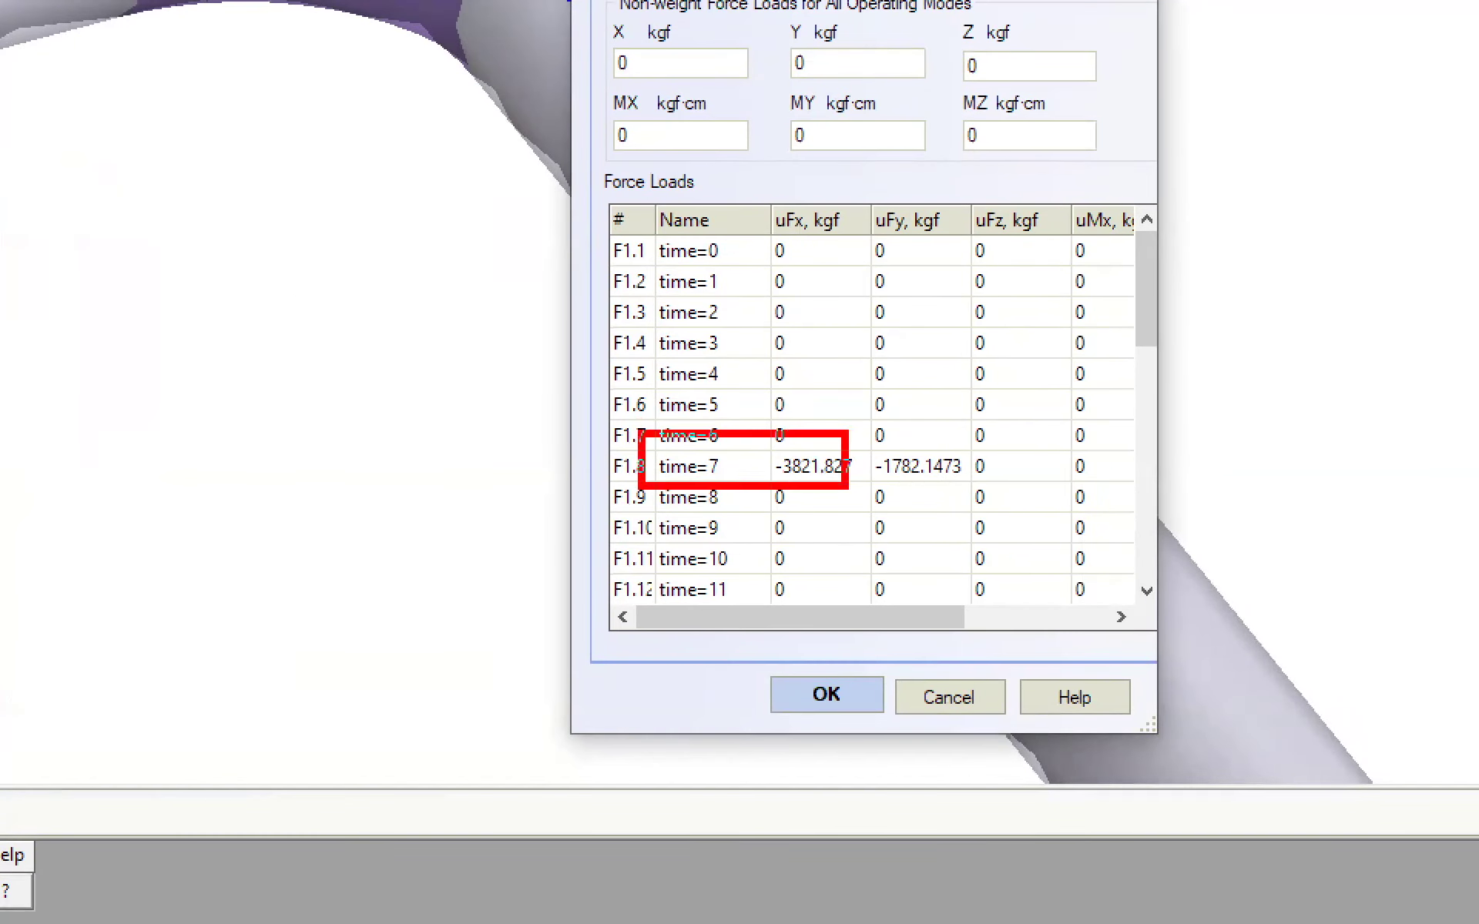
drag(1056, 420, 986, 470)
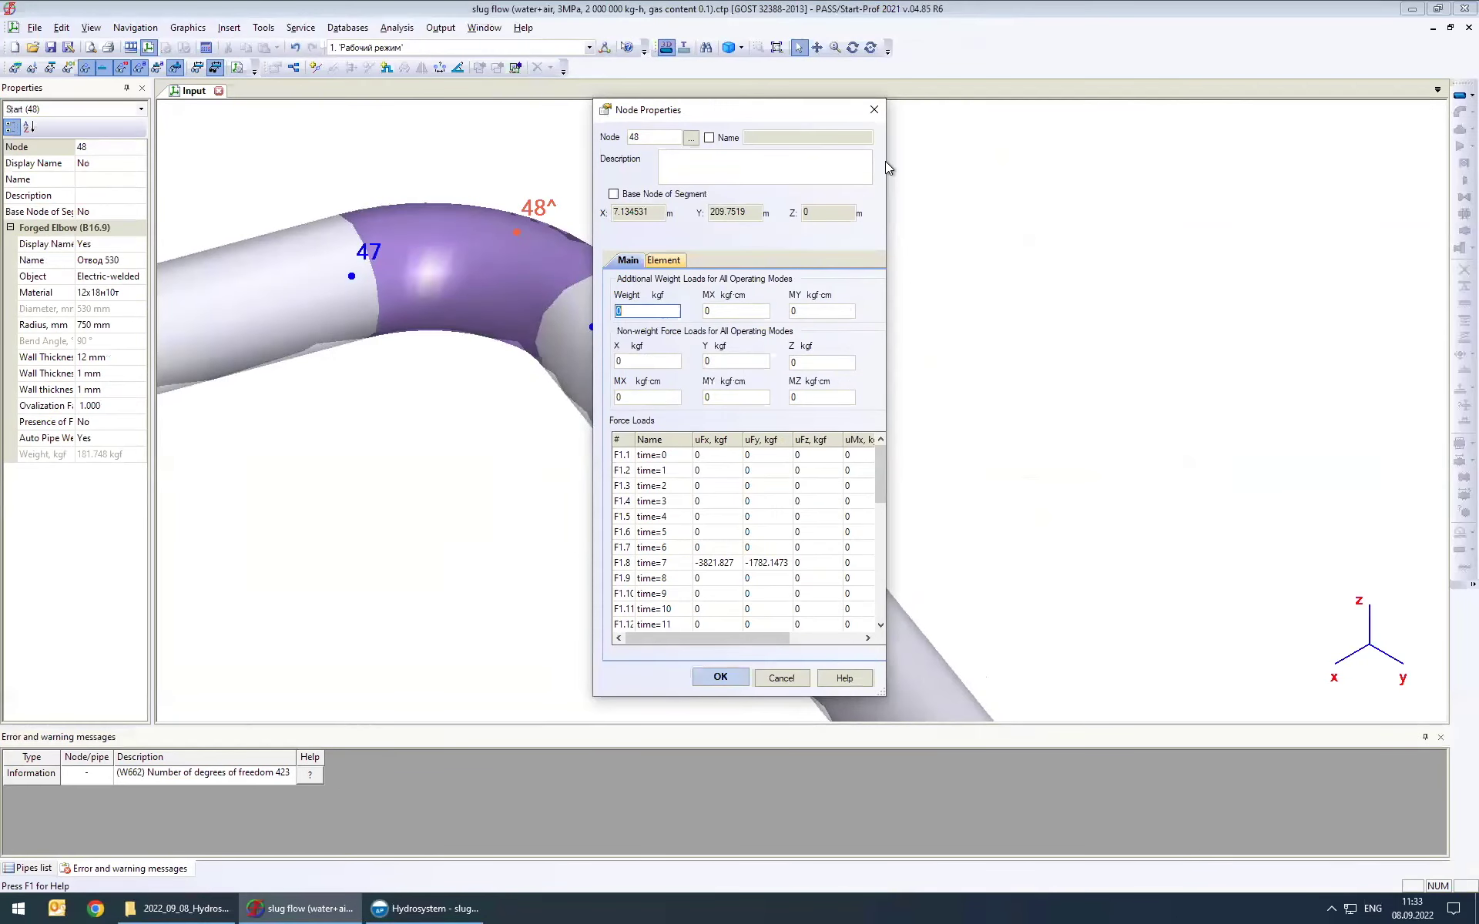
click(875, 114)
Step: Run the piping stress analysis with the imported force loads without saving the file
scroll(809, 380, down, 10)
scroll(855, 419, up, 3)
middle_drag(890, 400, 679, 379)
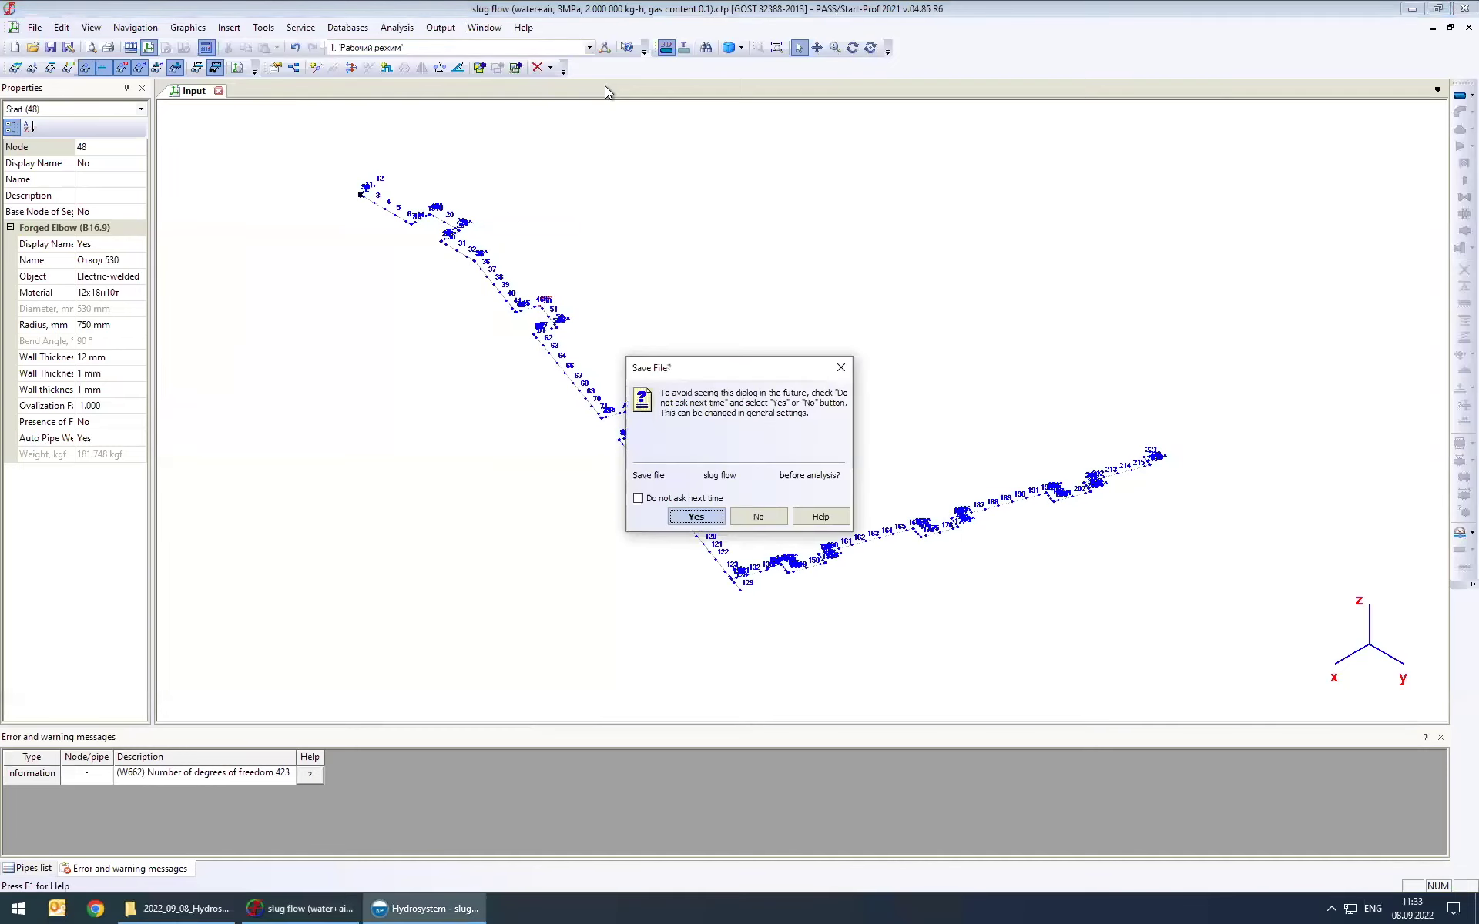
click(779, 515)
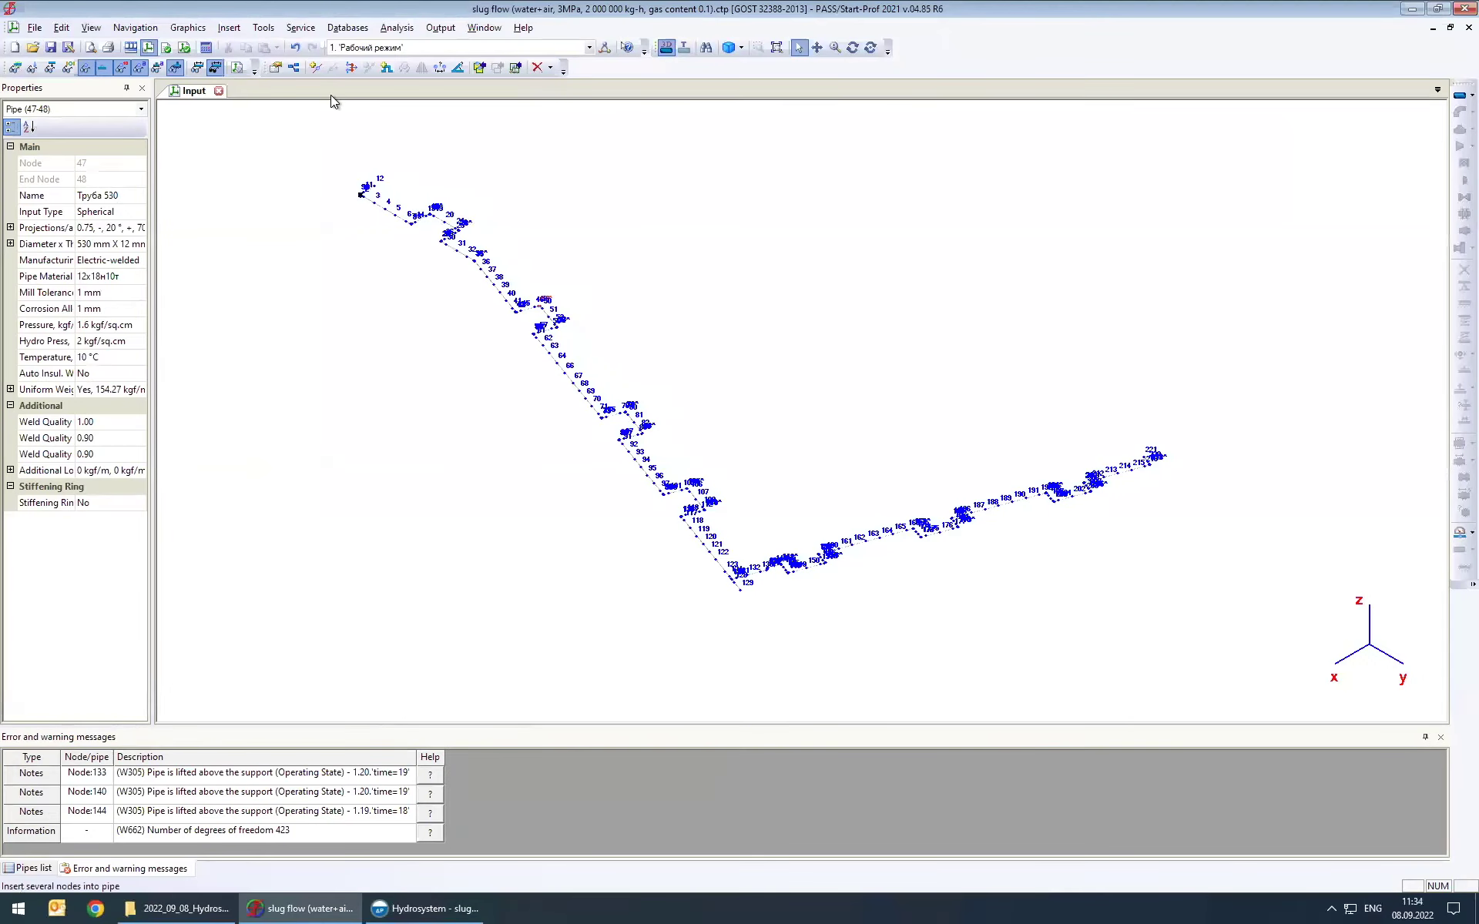
Step: Open the 3D output view, animate the piping deformation for operation mode 1 around elbow node 8, and stop the animation
click(441, 27)
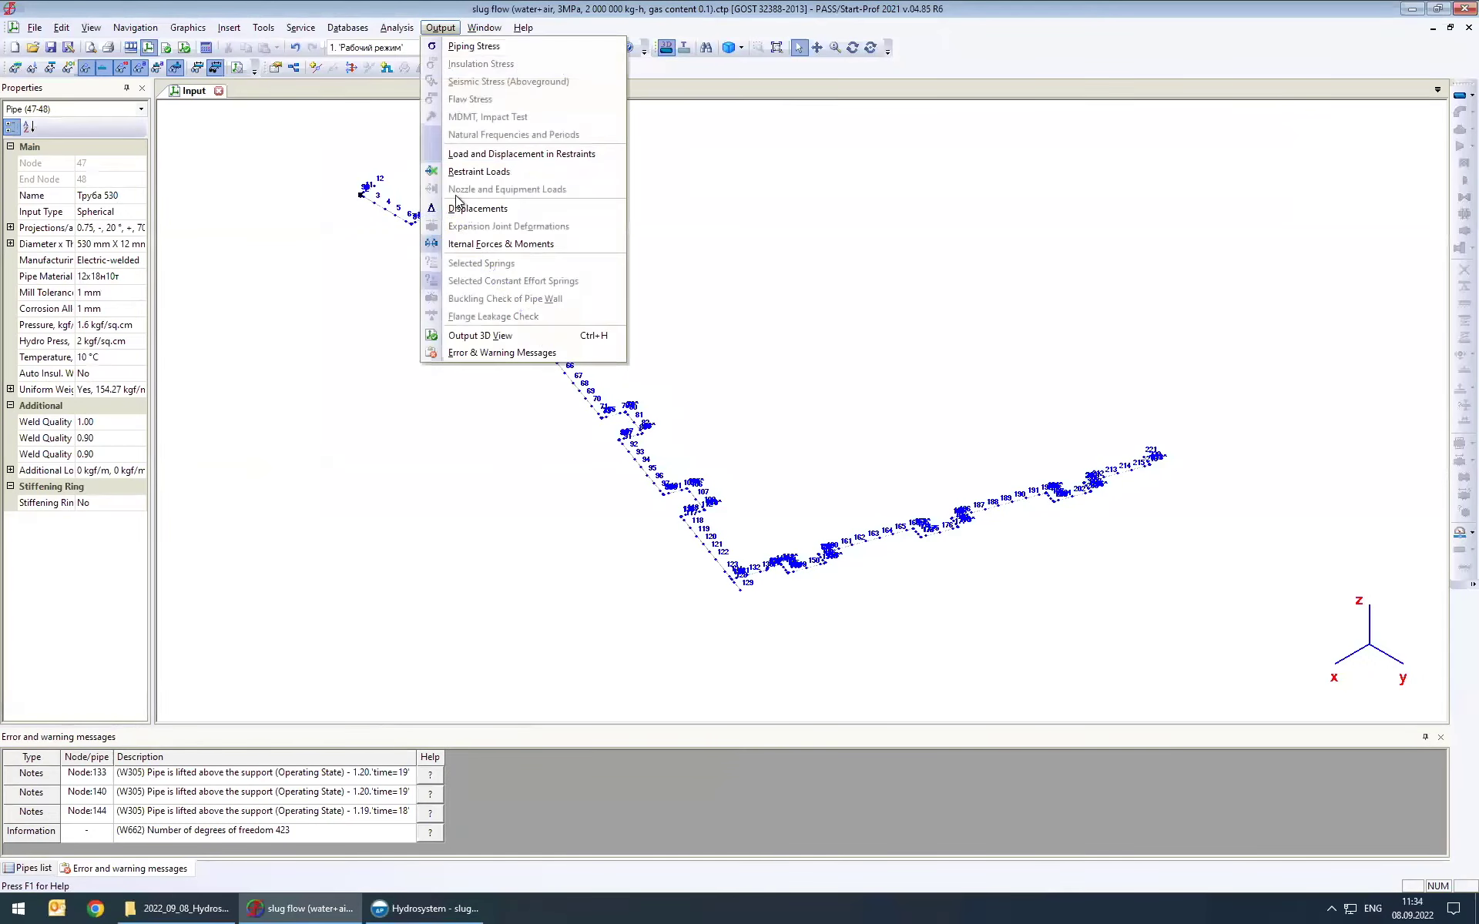
click(474, 337)
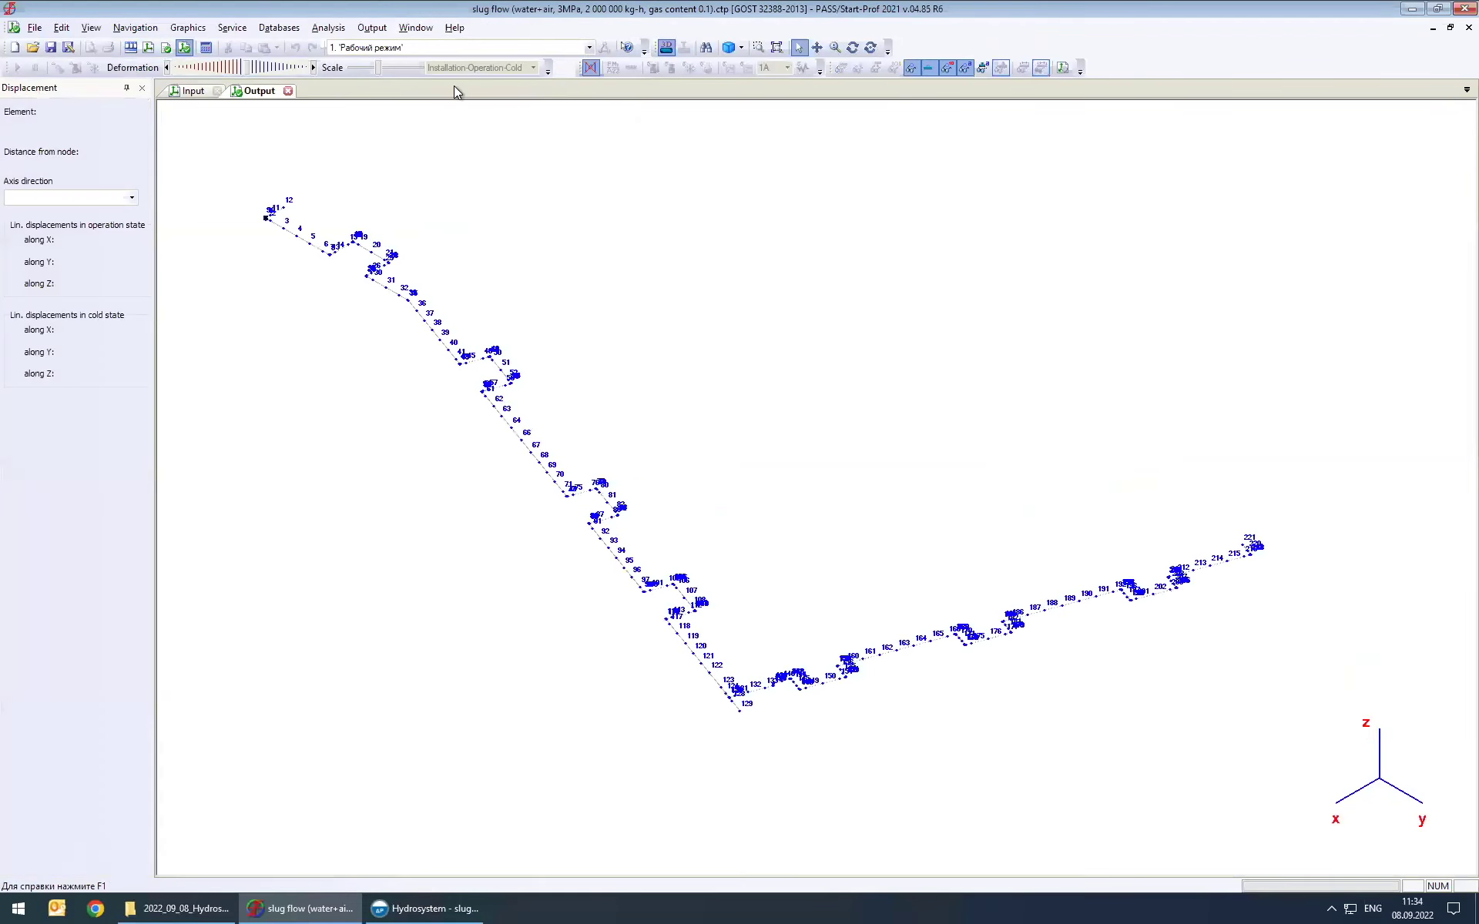
scroll(605, 262, up, 5)
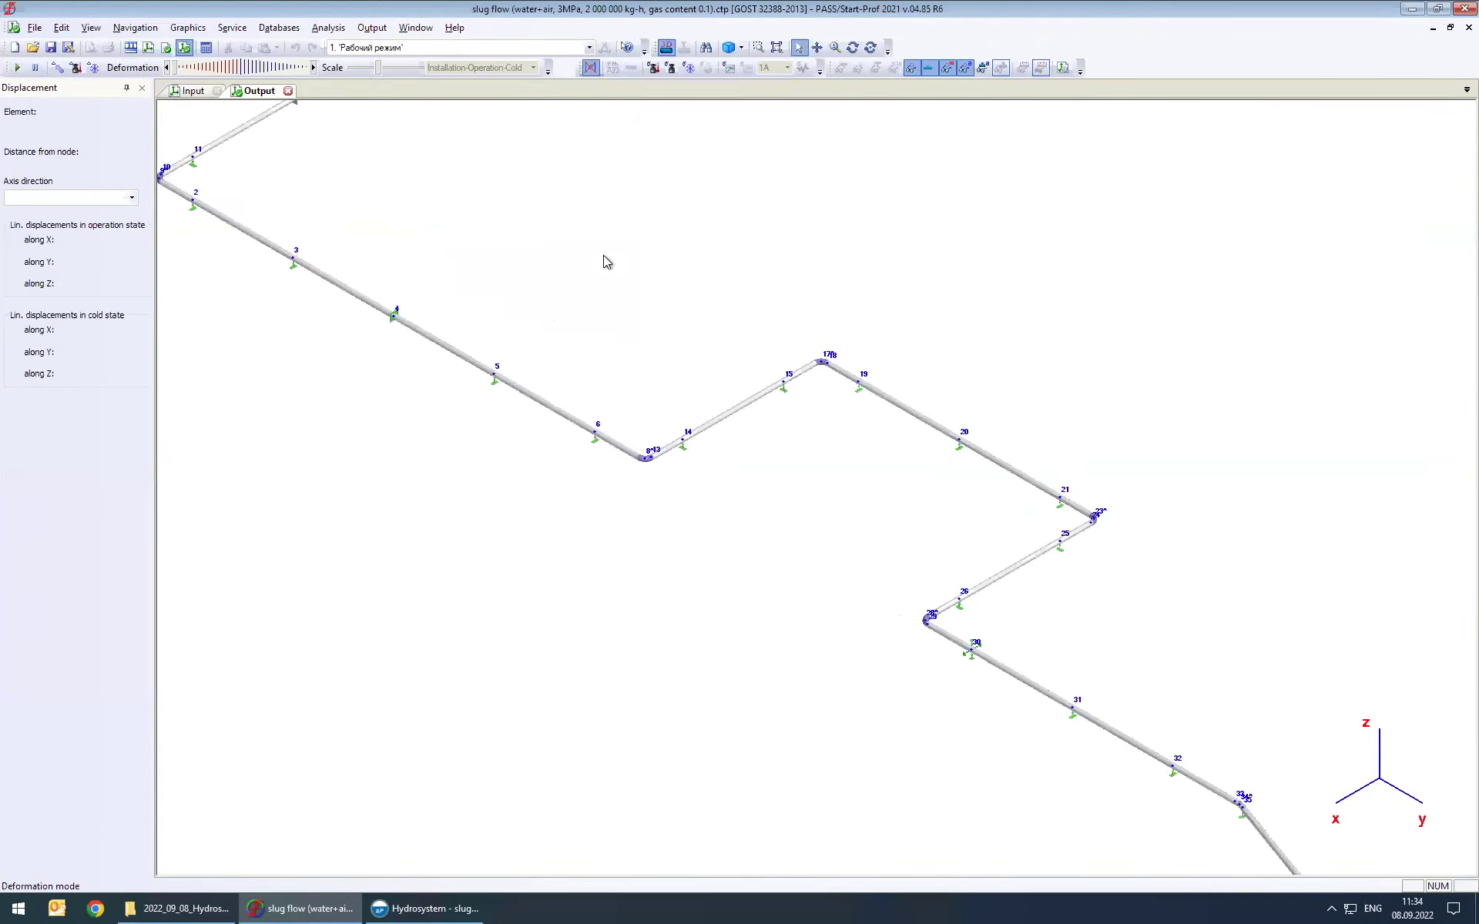
scroll(528, 362, up, 5)
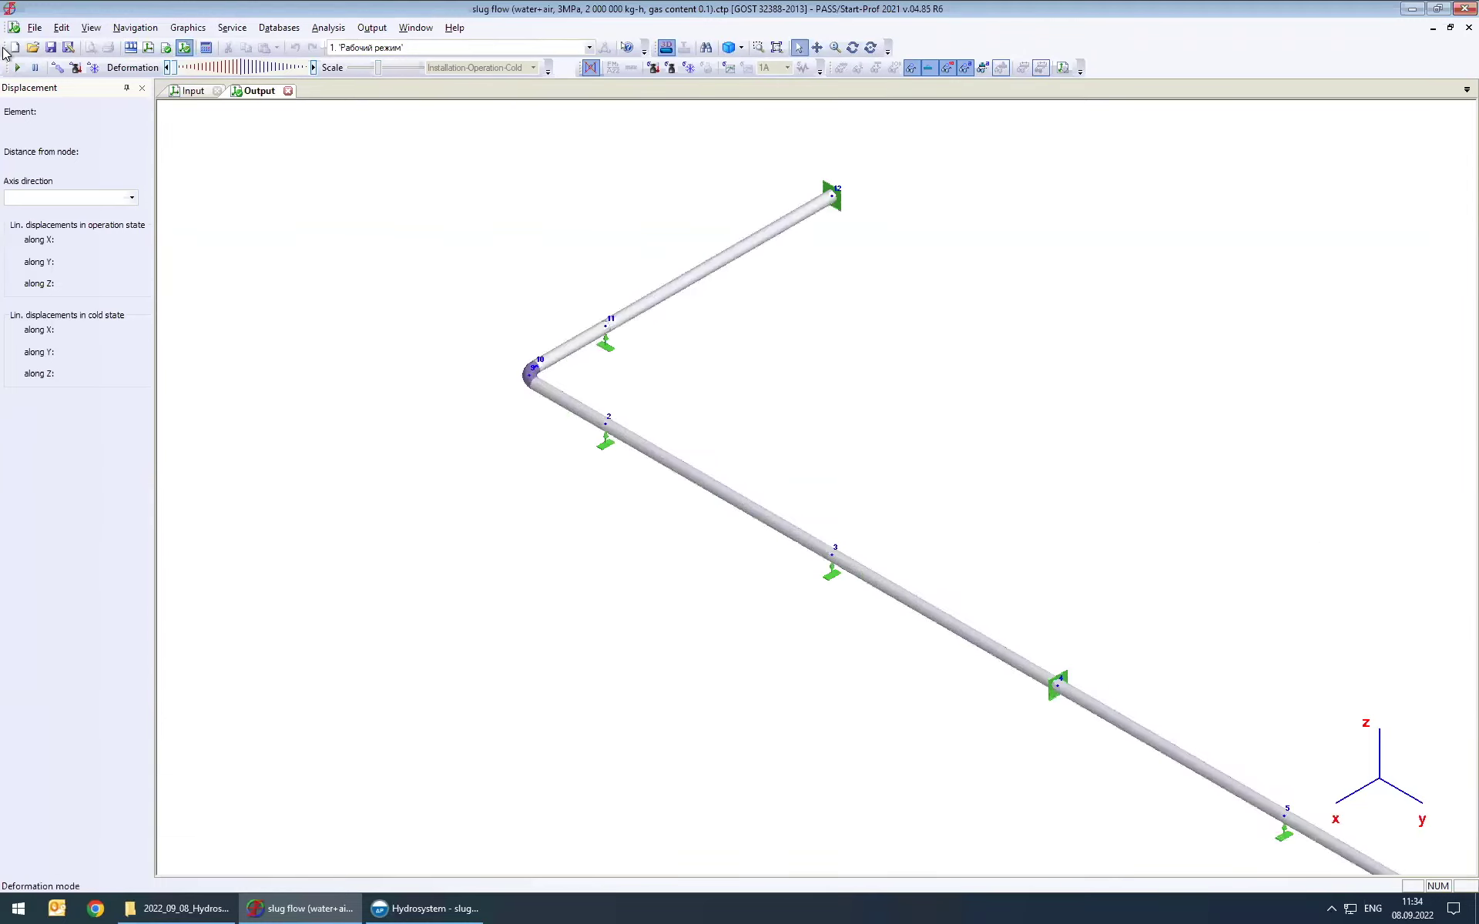
click(17, 68)
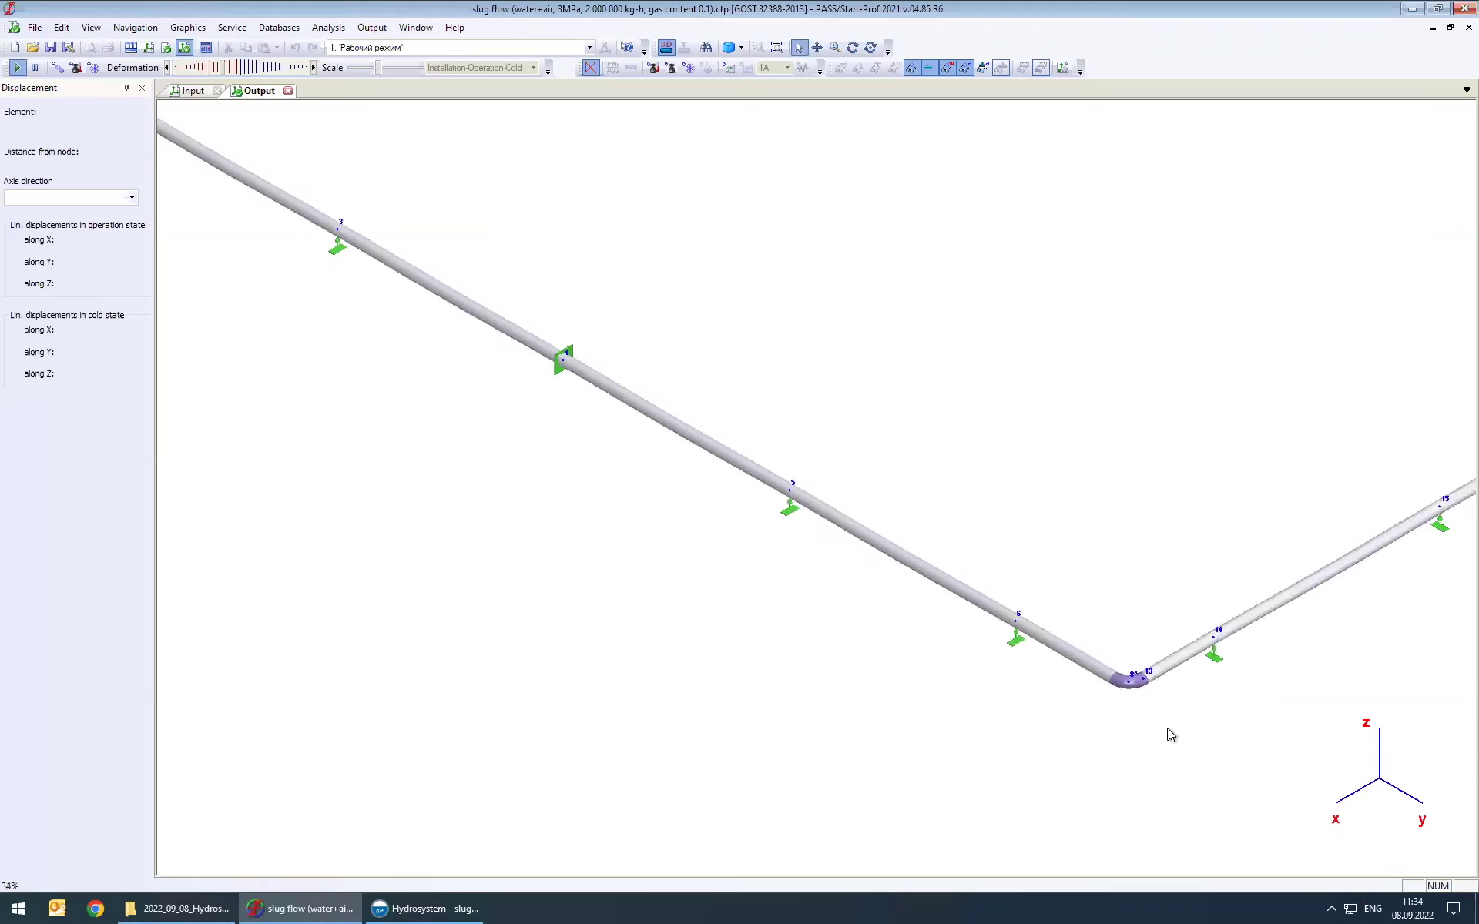
scroll(1167, 728, up, 3)
scroll(1109, 642, up, 3)
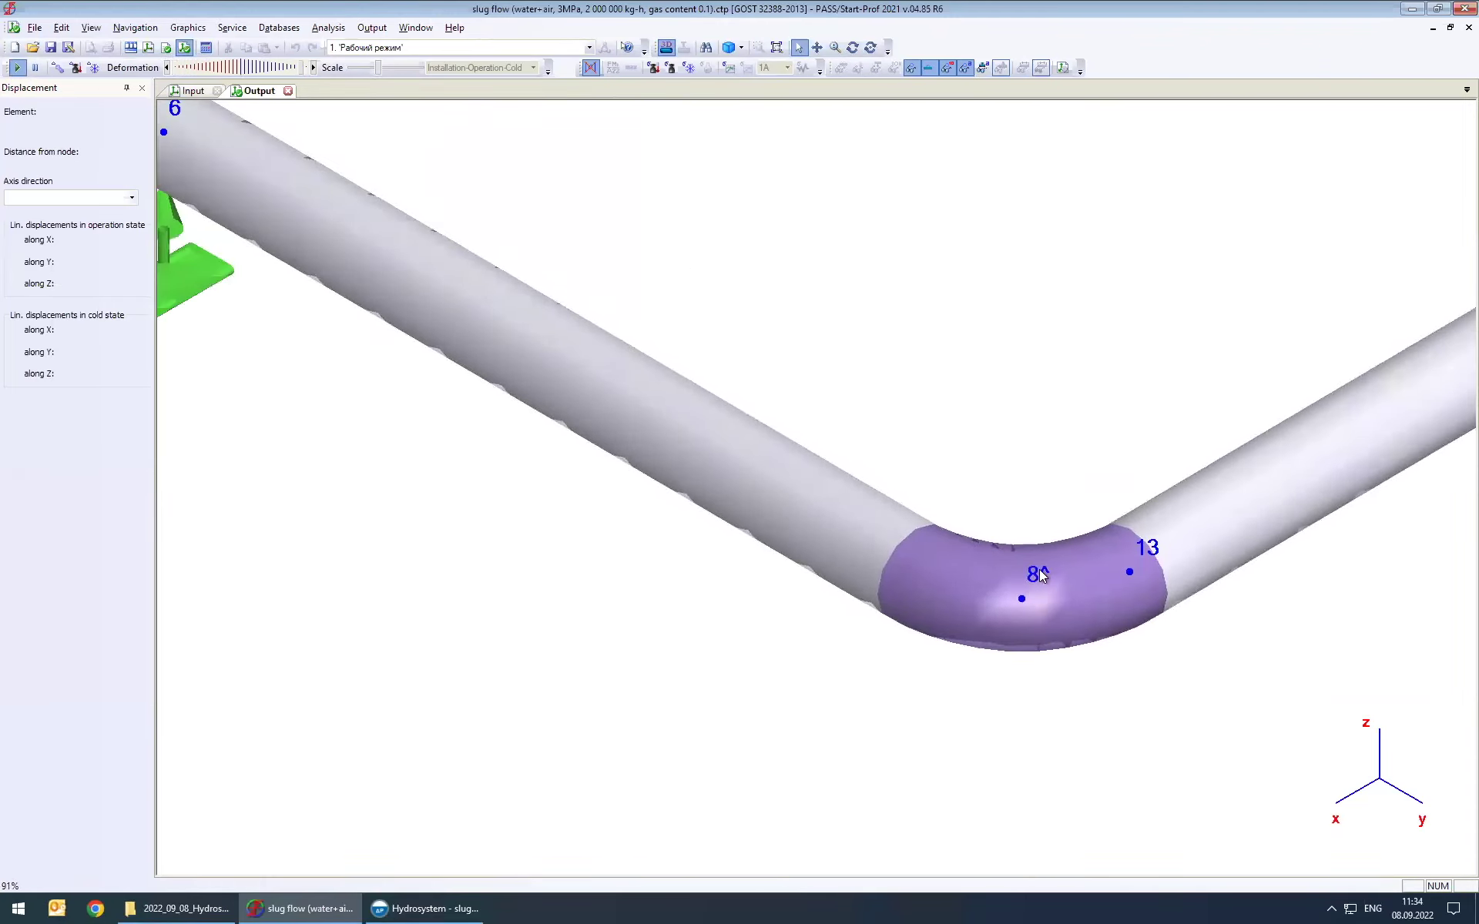
scroll(1052, 579, down, 3)
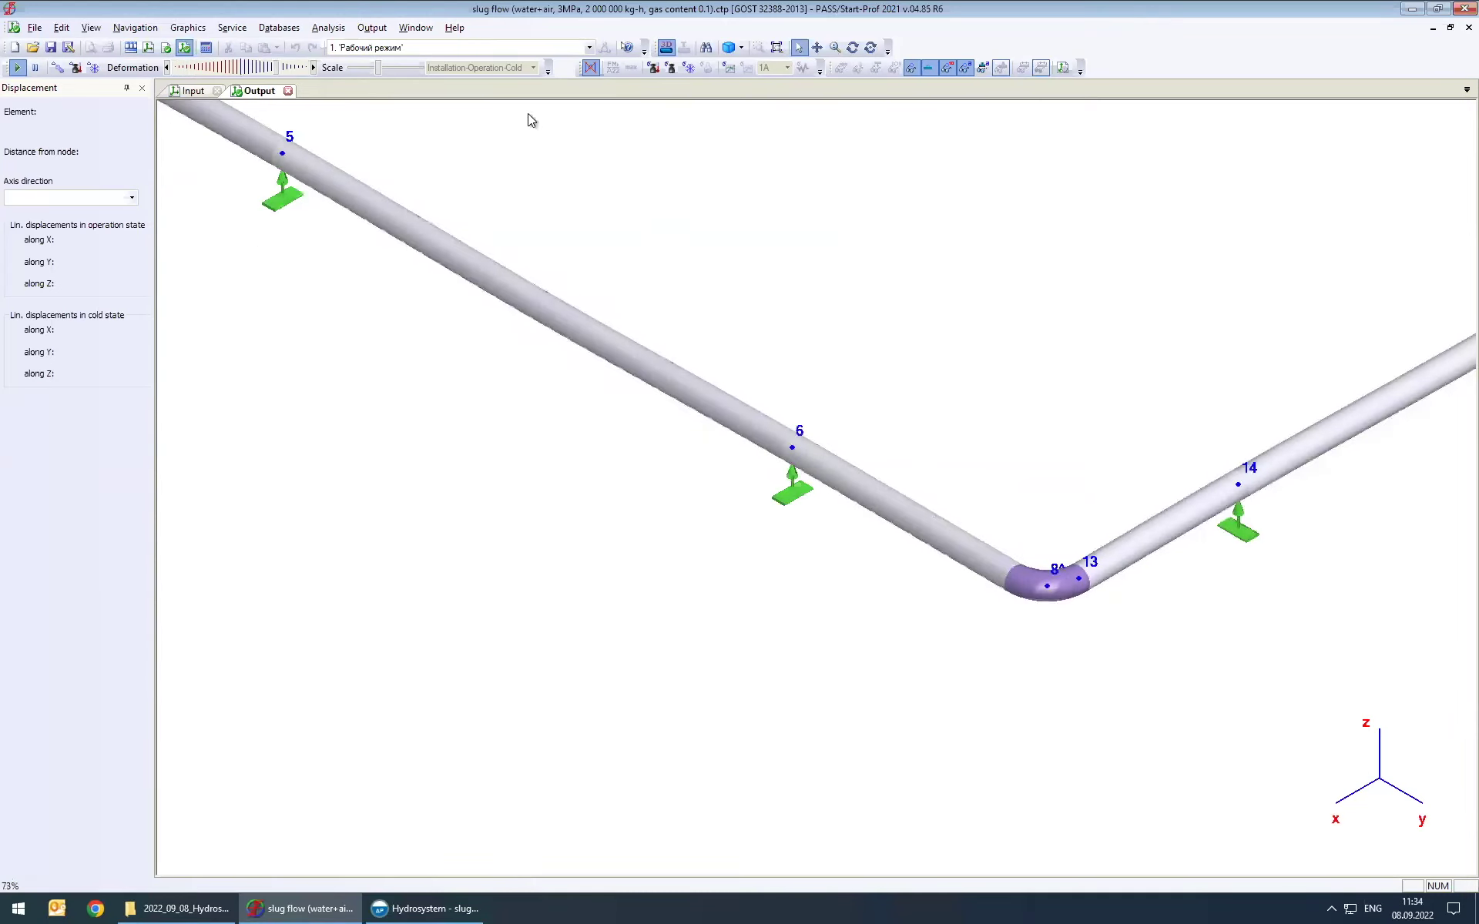
click(16, 68)
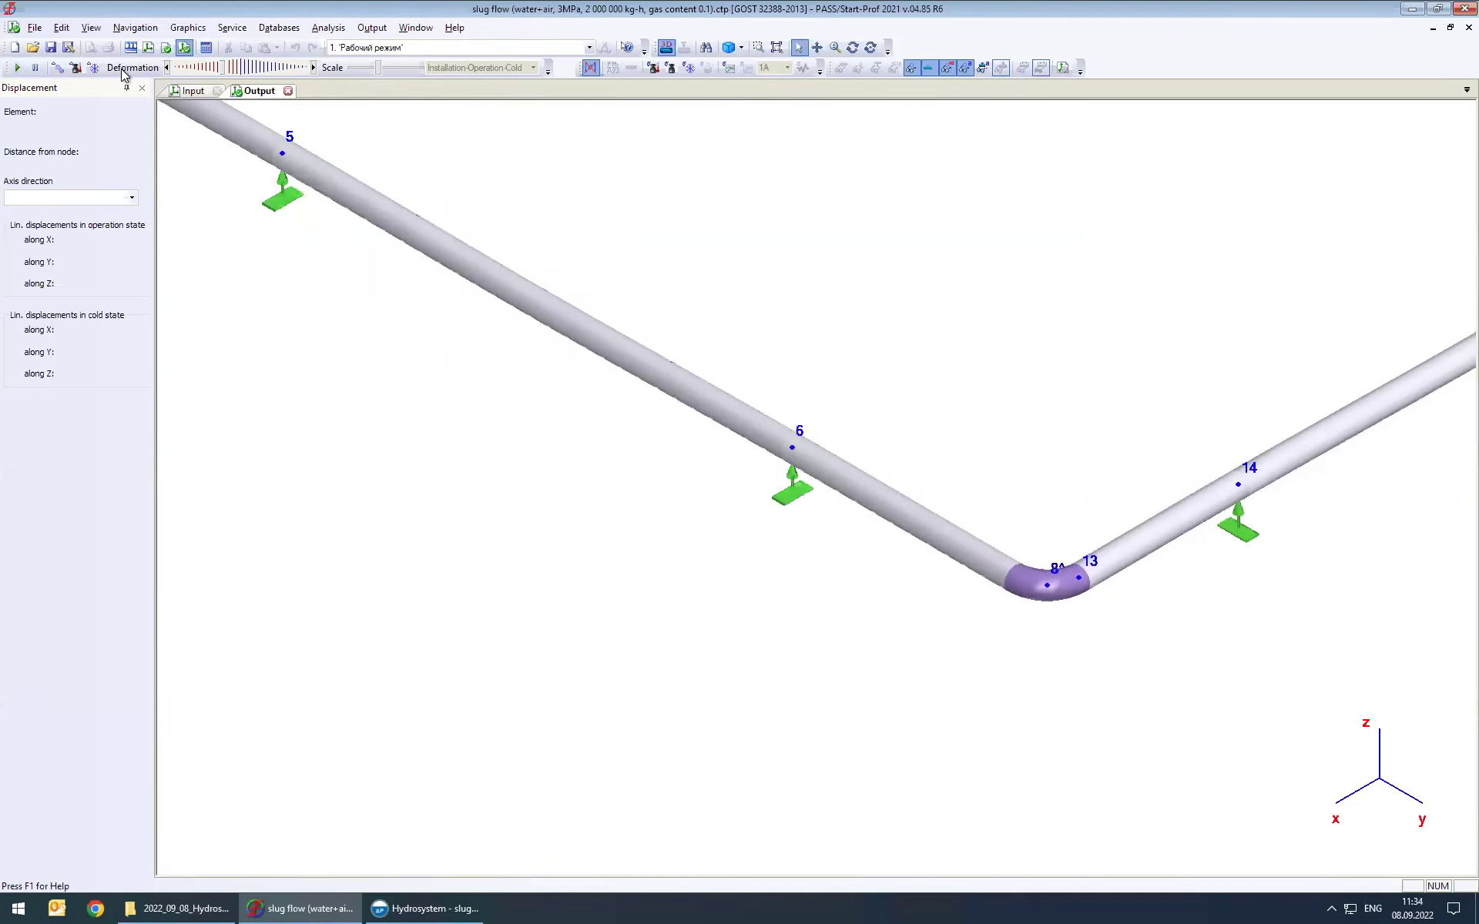
key(alt+Down)
key(Down)
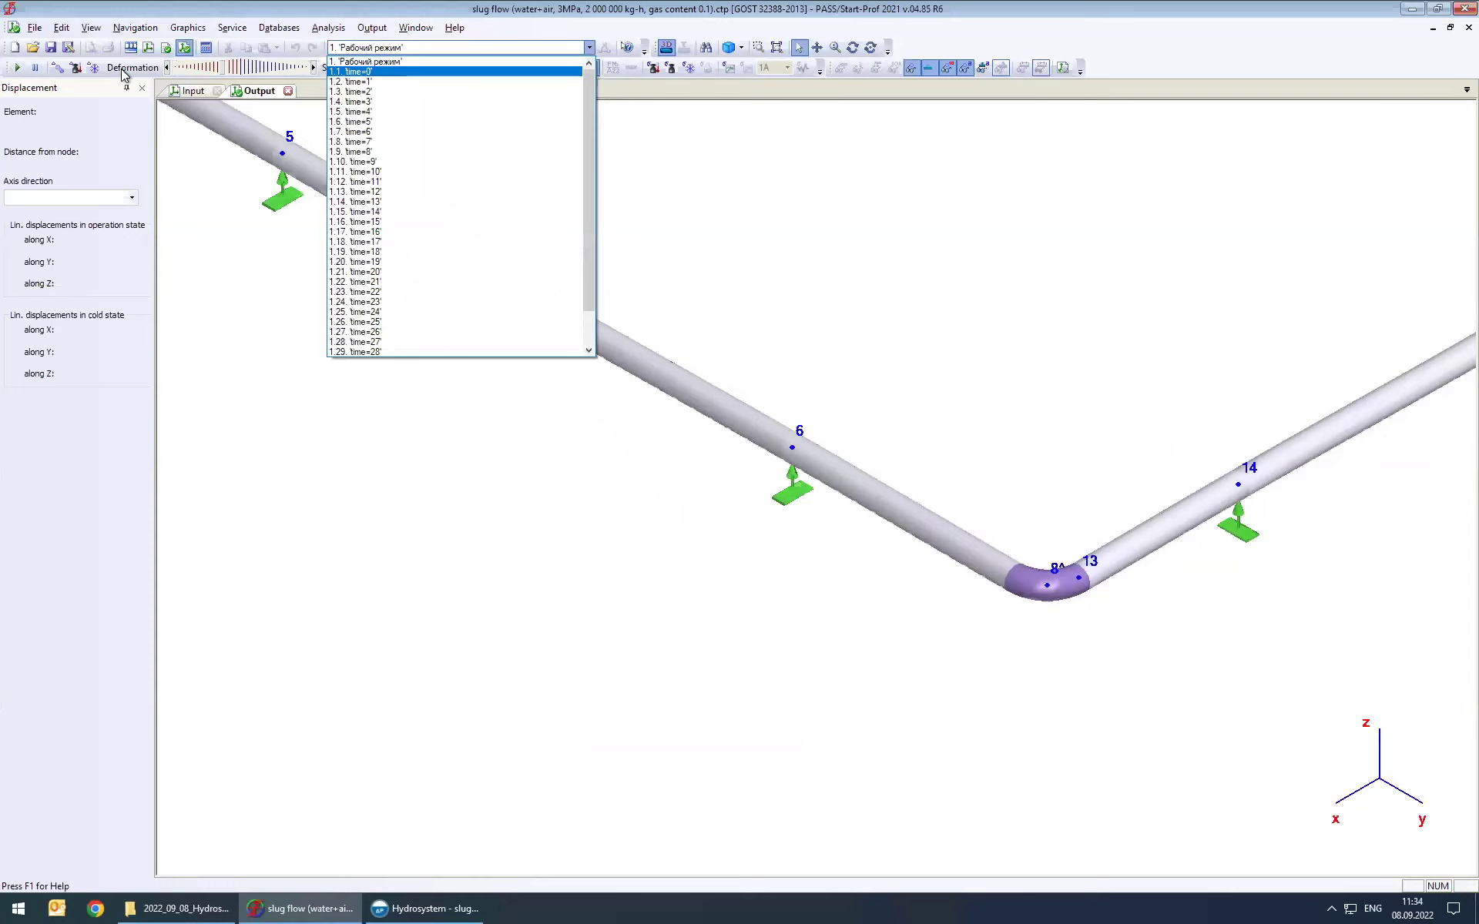
key(Up)
key(Return)
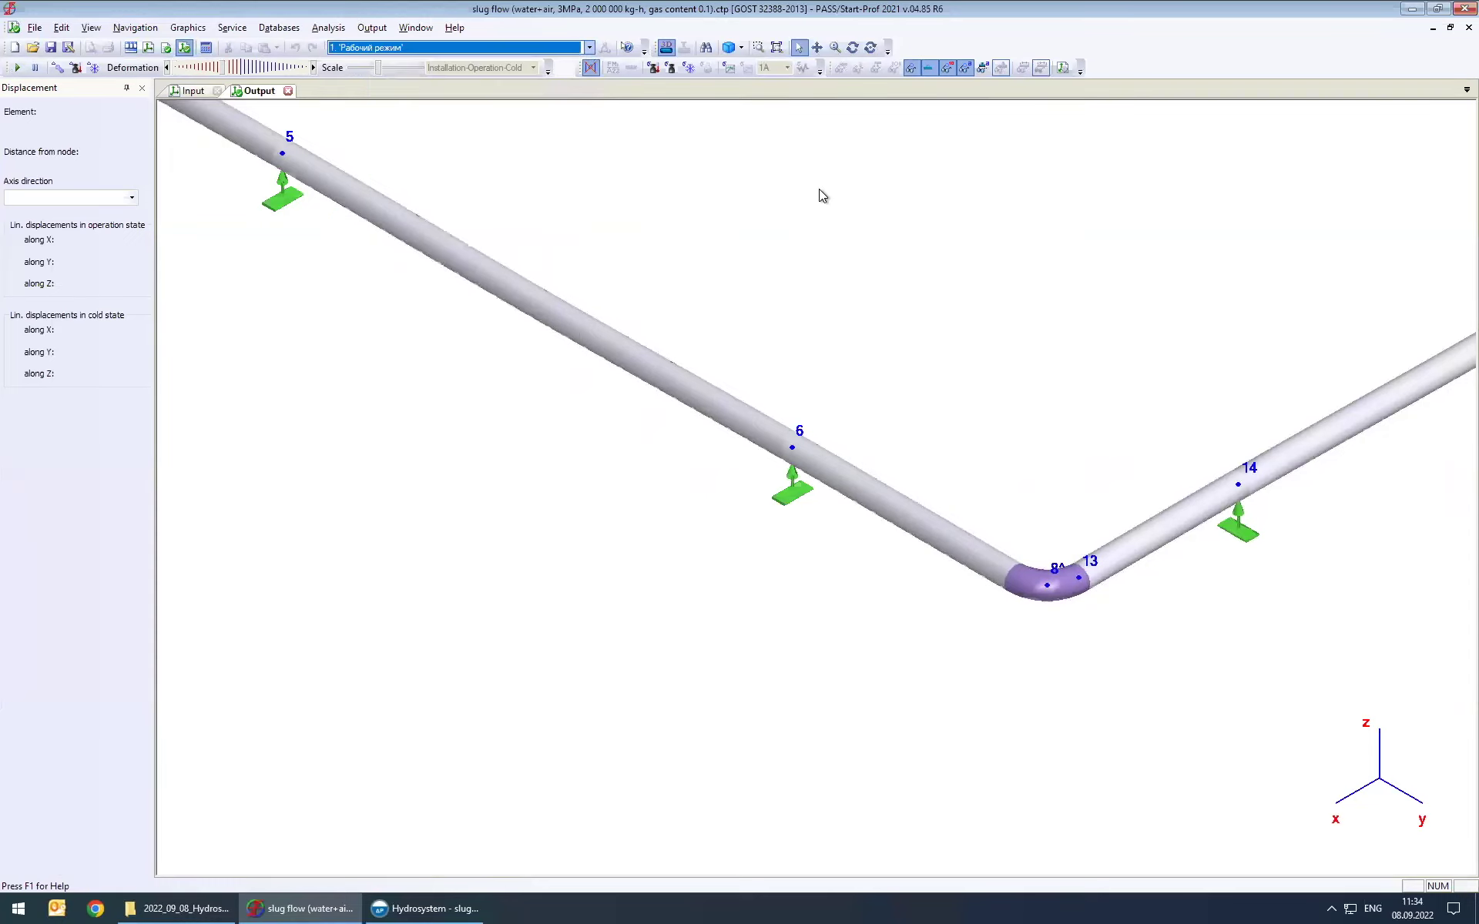
Step: Switch the output to load case 1.1 time=0 and animate its deformation near elbow node 9
scroll(763, 208, down, 2)
scroll(792, 482, down, 4)
scroll(533, 293, up, 2)
scroll(533, 293, up, 3)
key(Down)
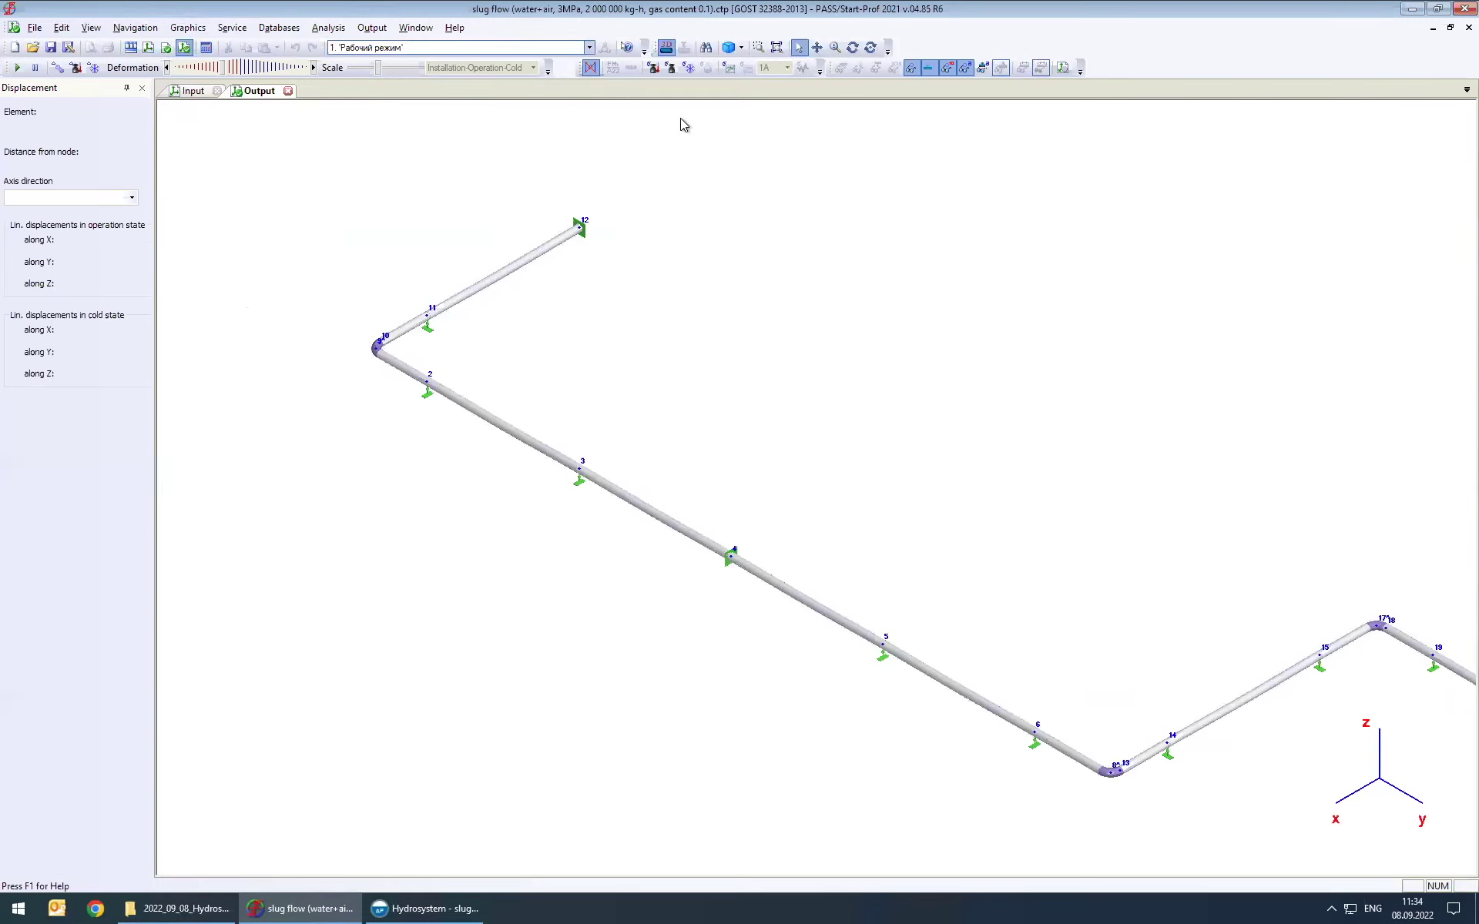
key(alt+Down)
key(Return)
click(18, 68)
scroll(372, 343, up, 7)
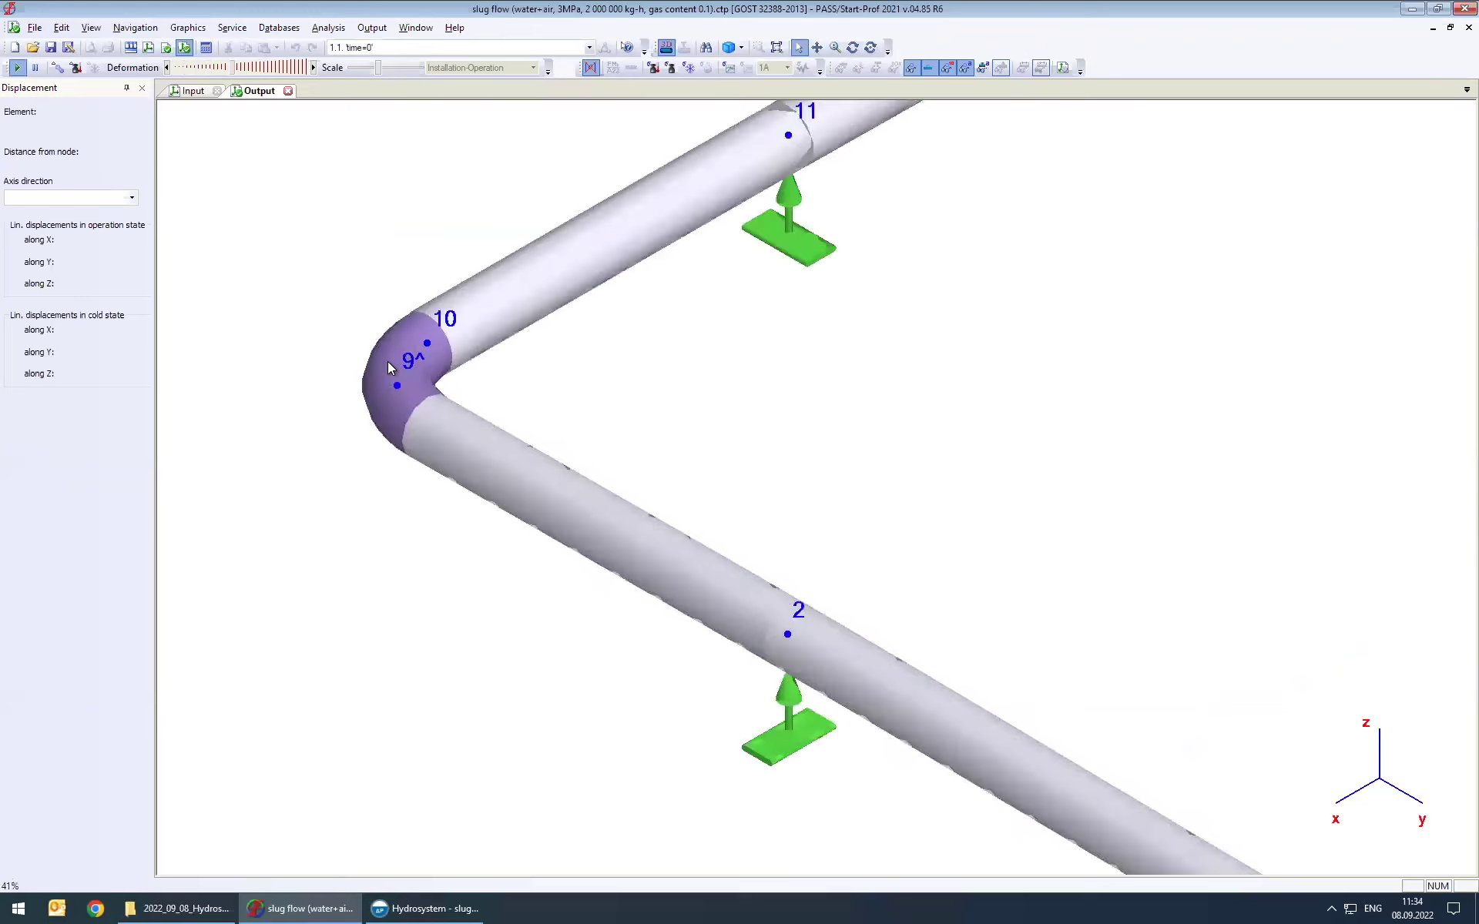
scroll(424, 349, down, 4)
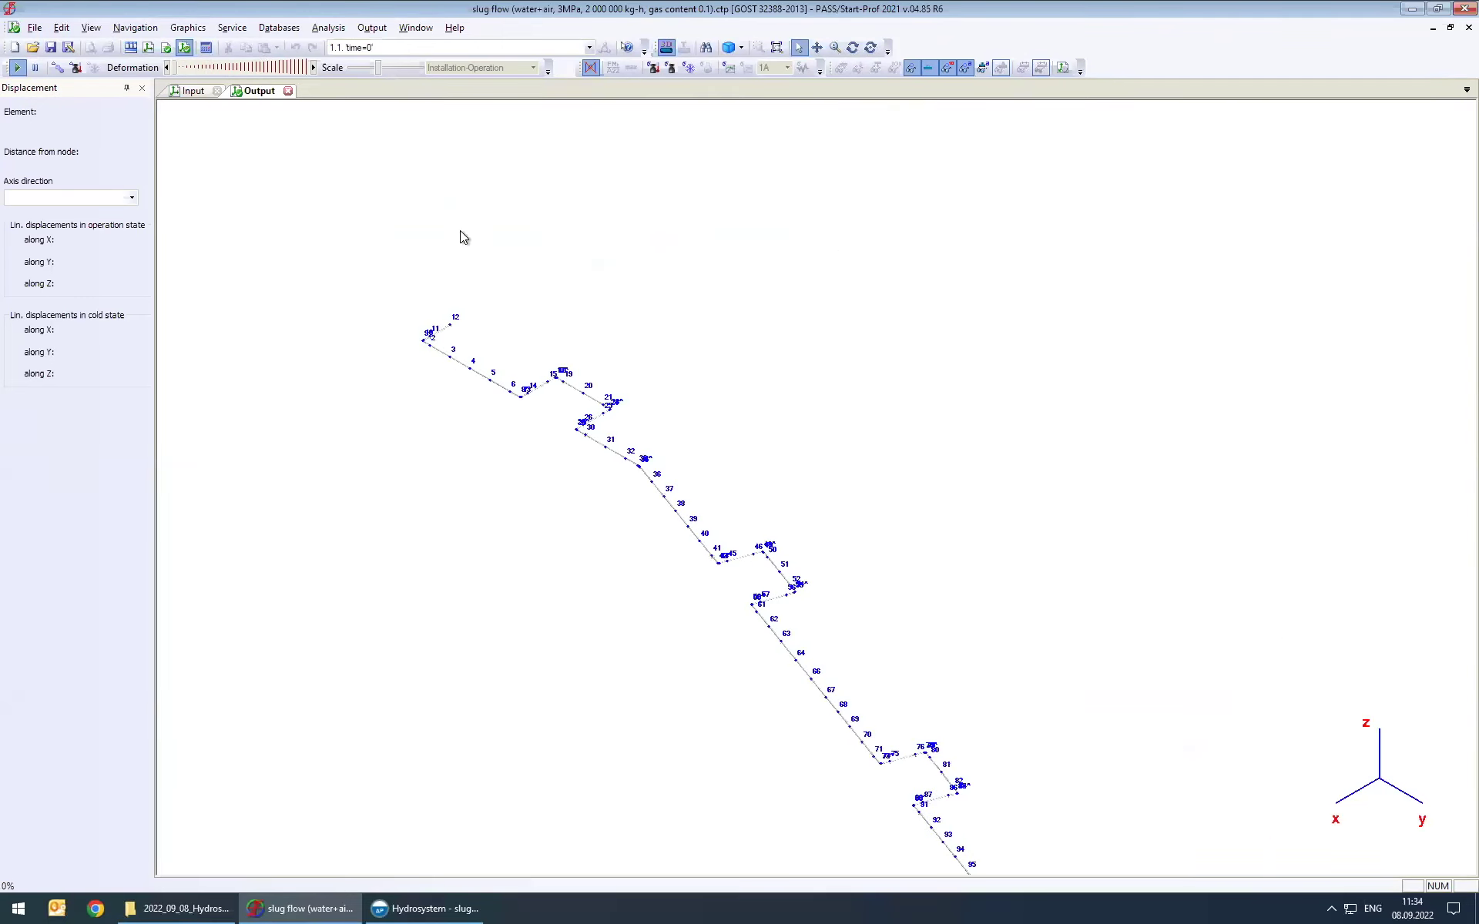
Step: Switch the output to load case 1.2 time=1 and examine its animated deformation around elbow node 8
key(alt+Down)
key(Down)
key(Return)
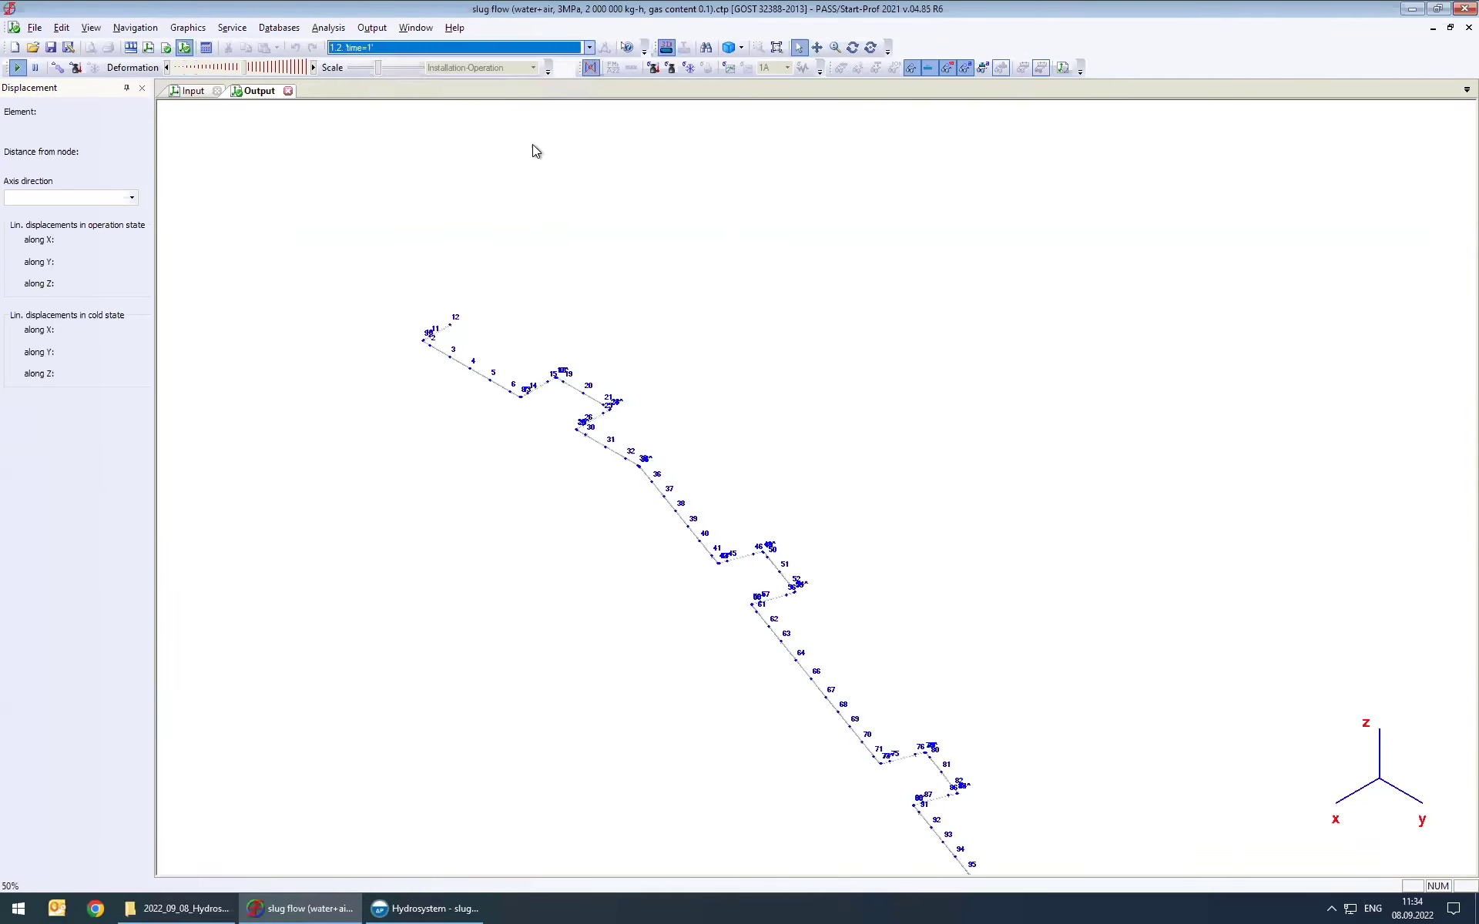
scroll(517, 407, up, 1)
scroll(517, 404, up, 2)
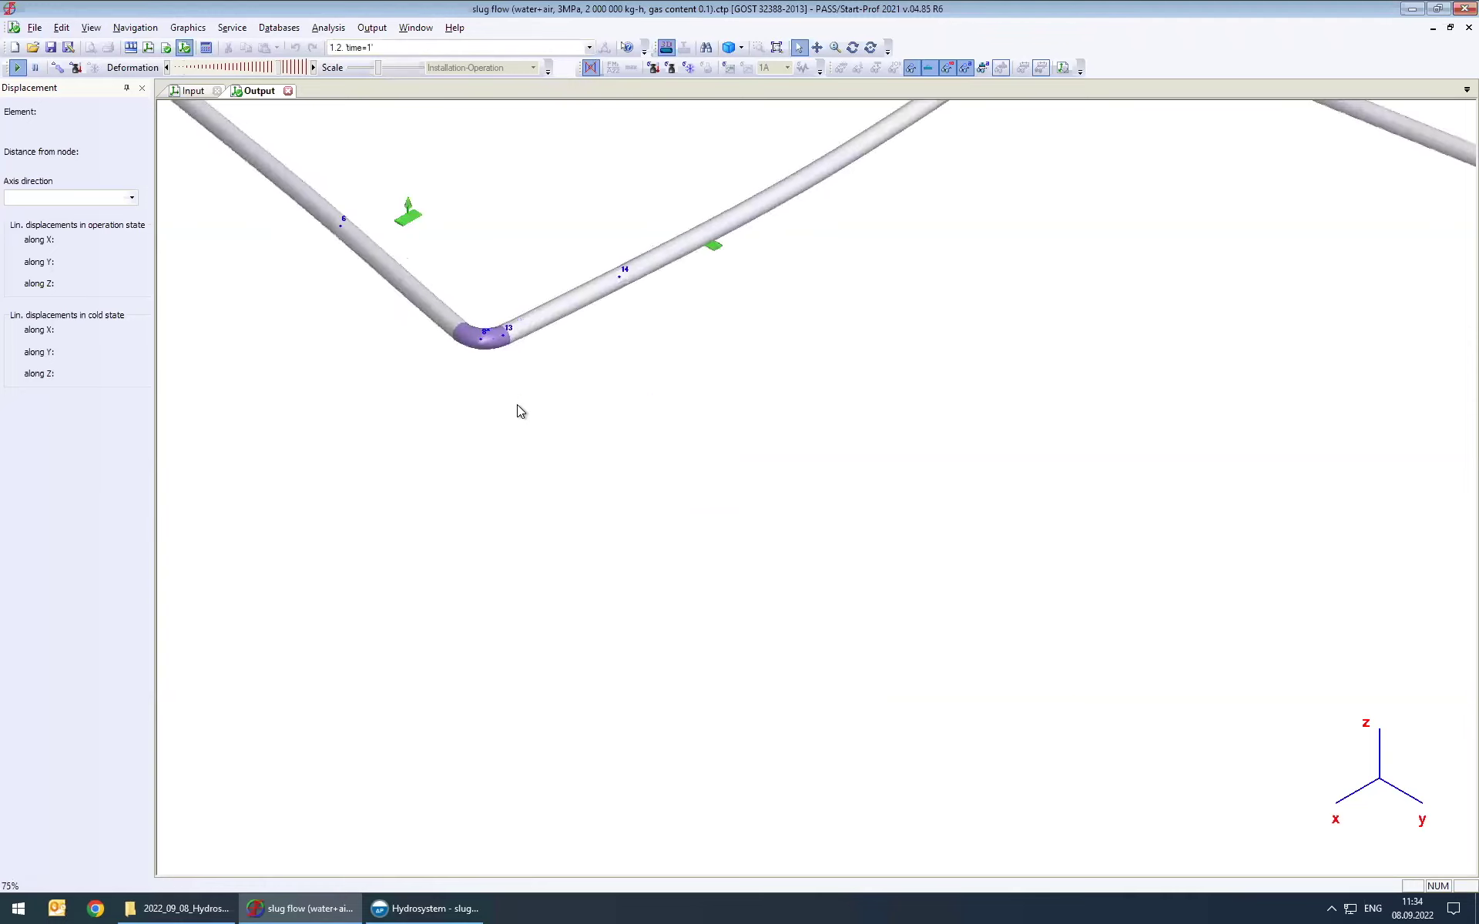
scroll(517, 405, down, 1)
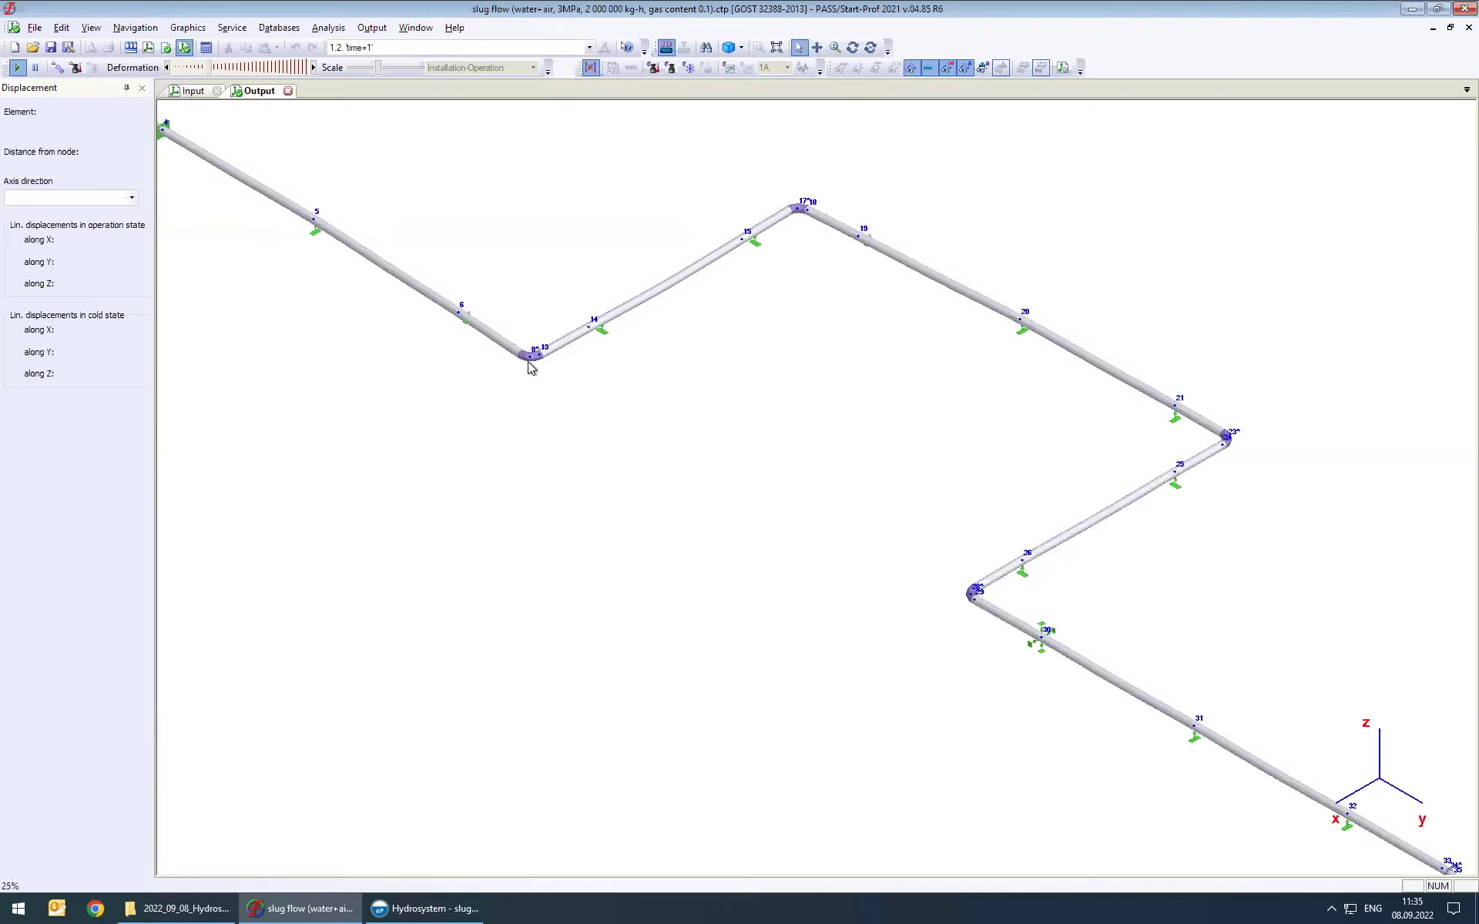
Step: Review the animated pipe deformation for load case 1.3 time=2 and 1.4 time=3, and stop the animation
click(589, 47)
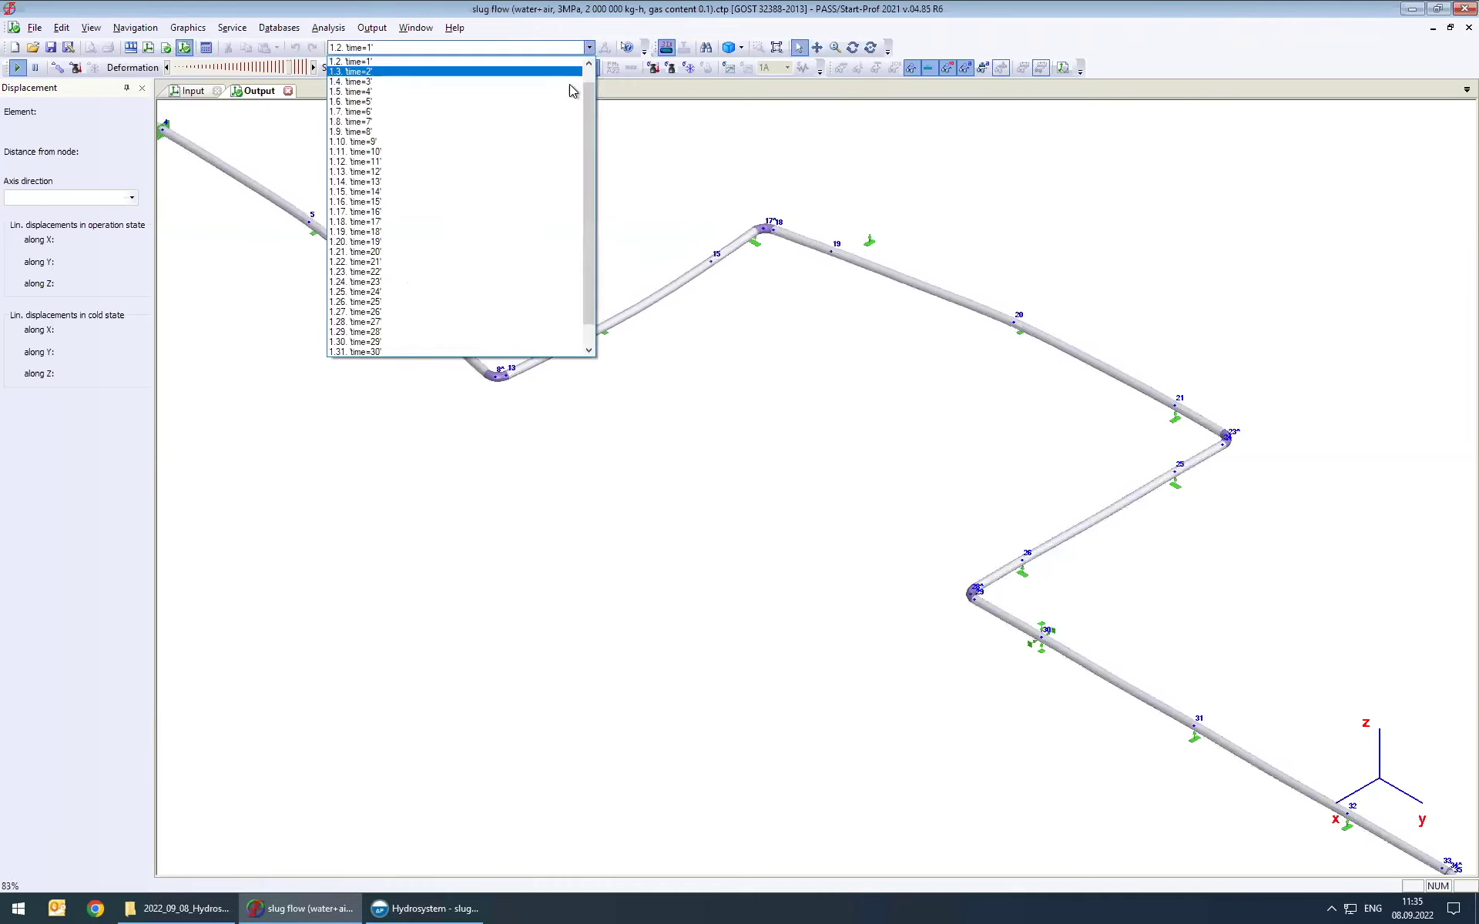
click(568, 89)
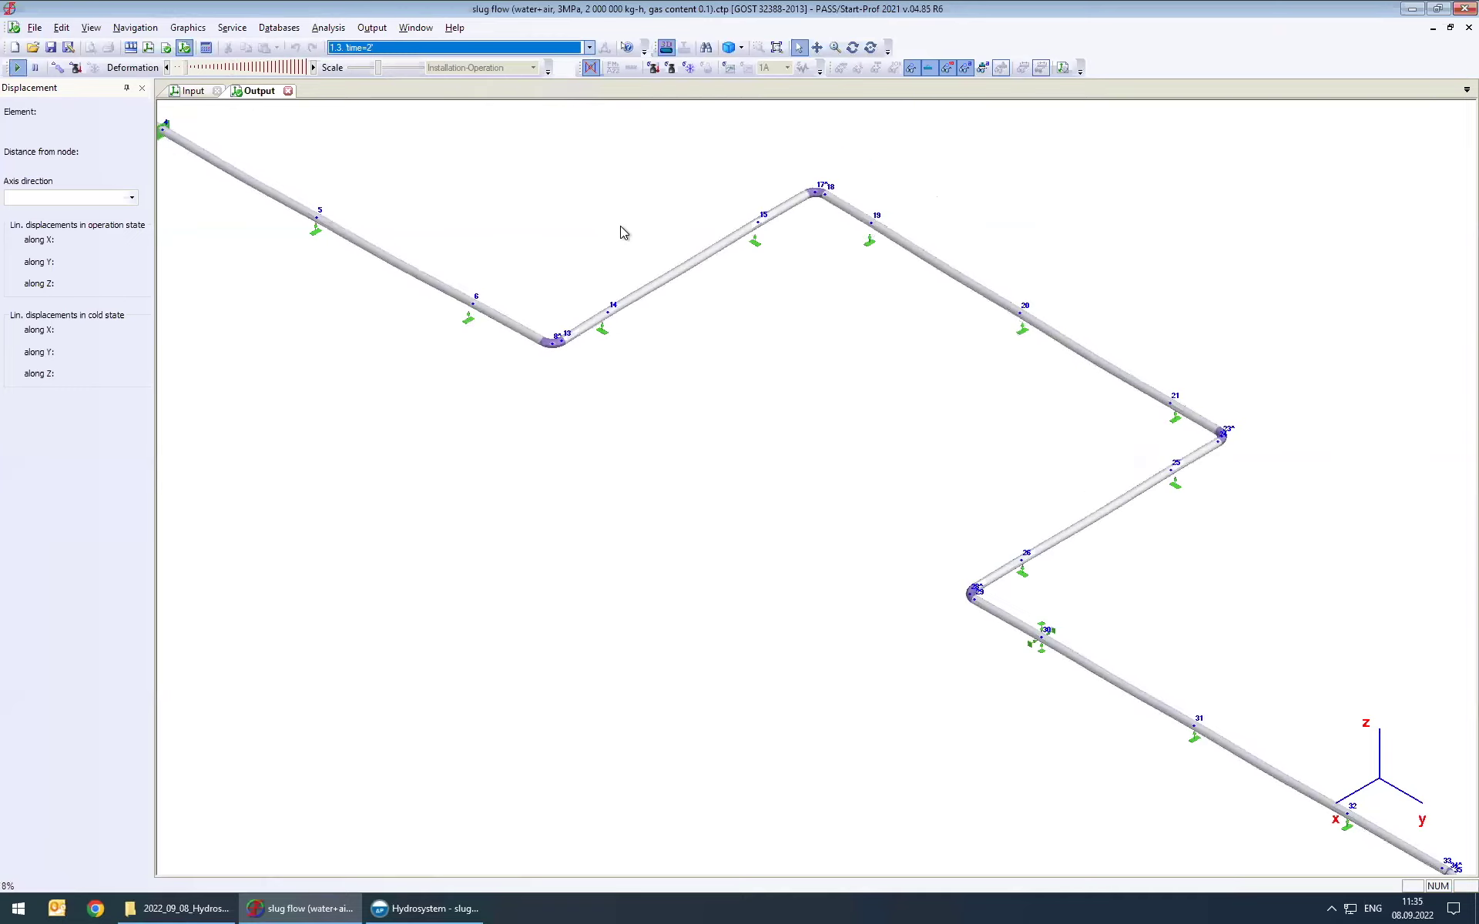
click(589, 47)
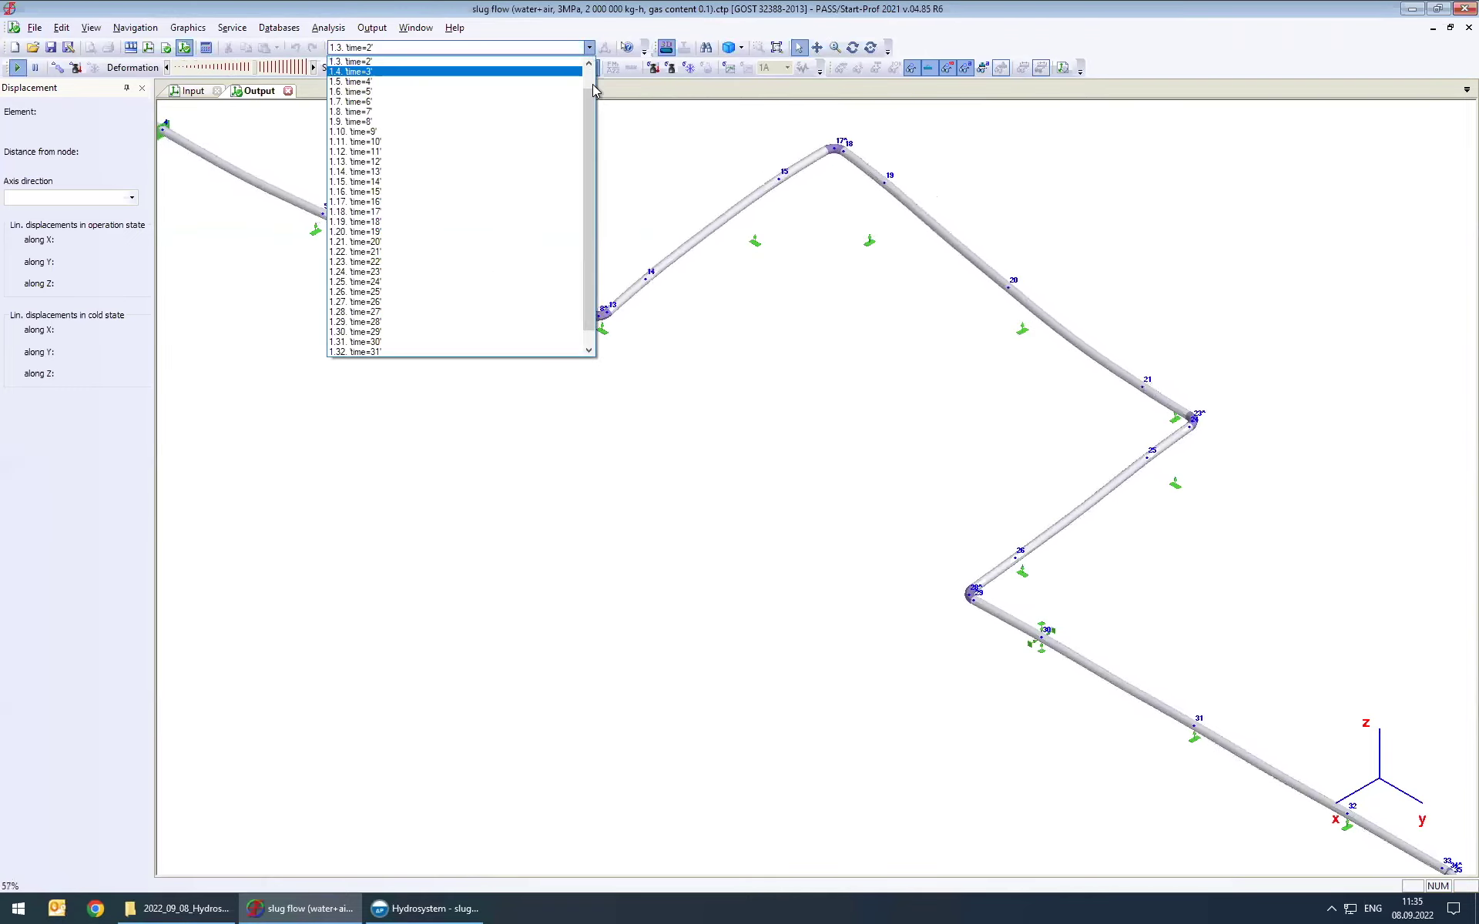
click(694, 214)
drag(999, 409, 835, 373)
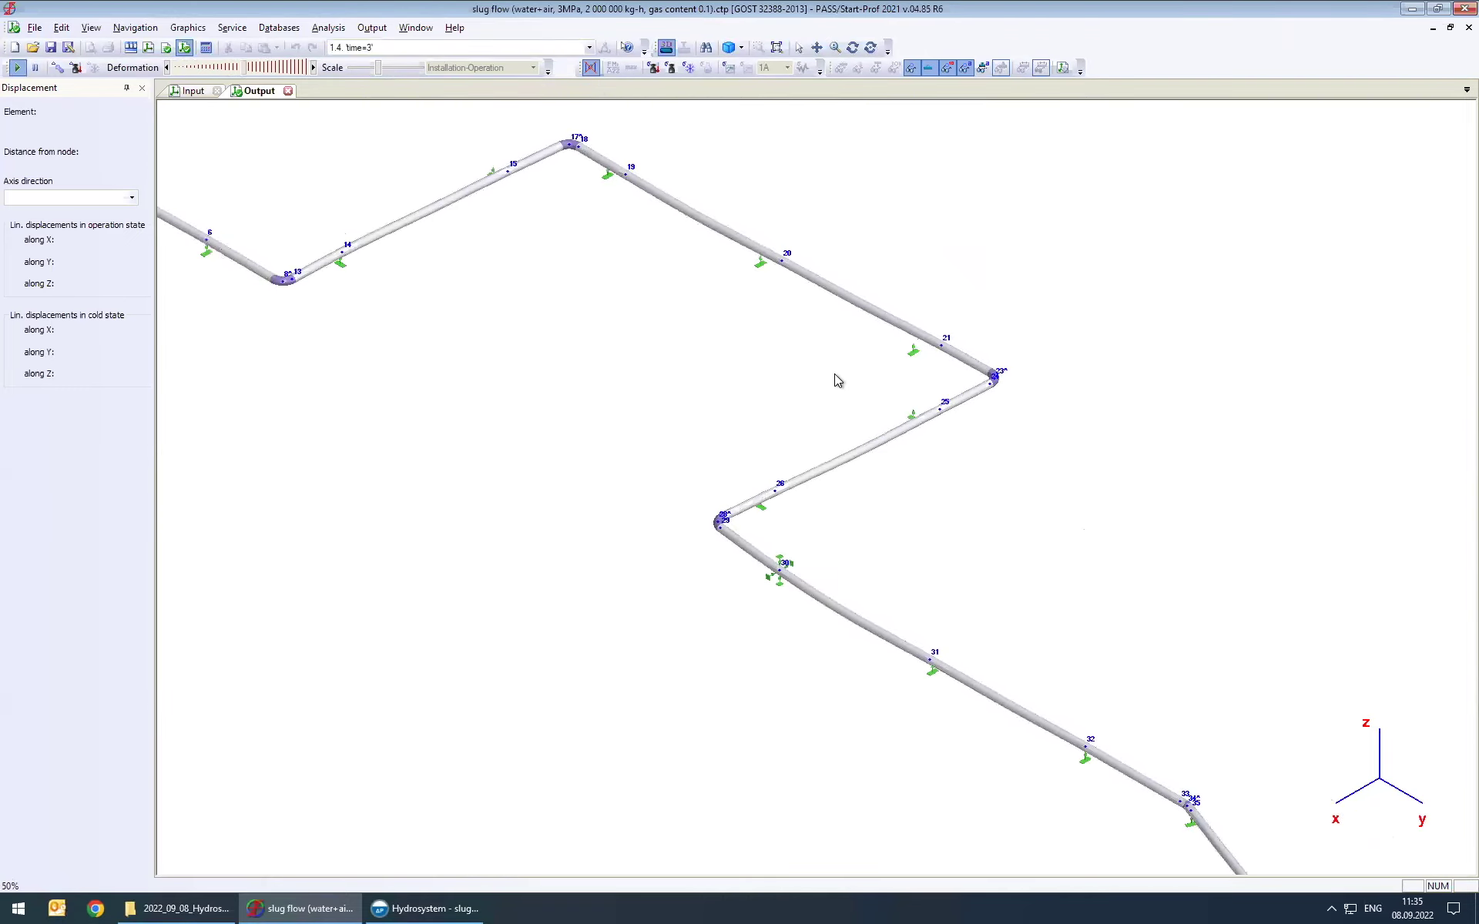
scroll(853, 372, down, 3)
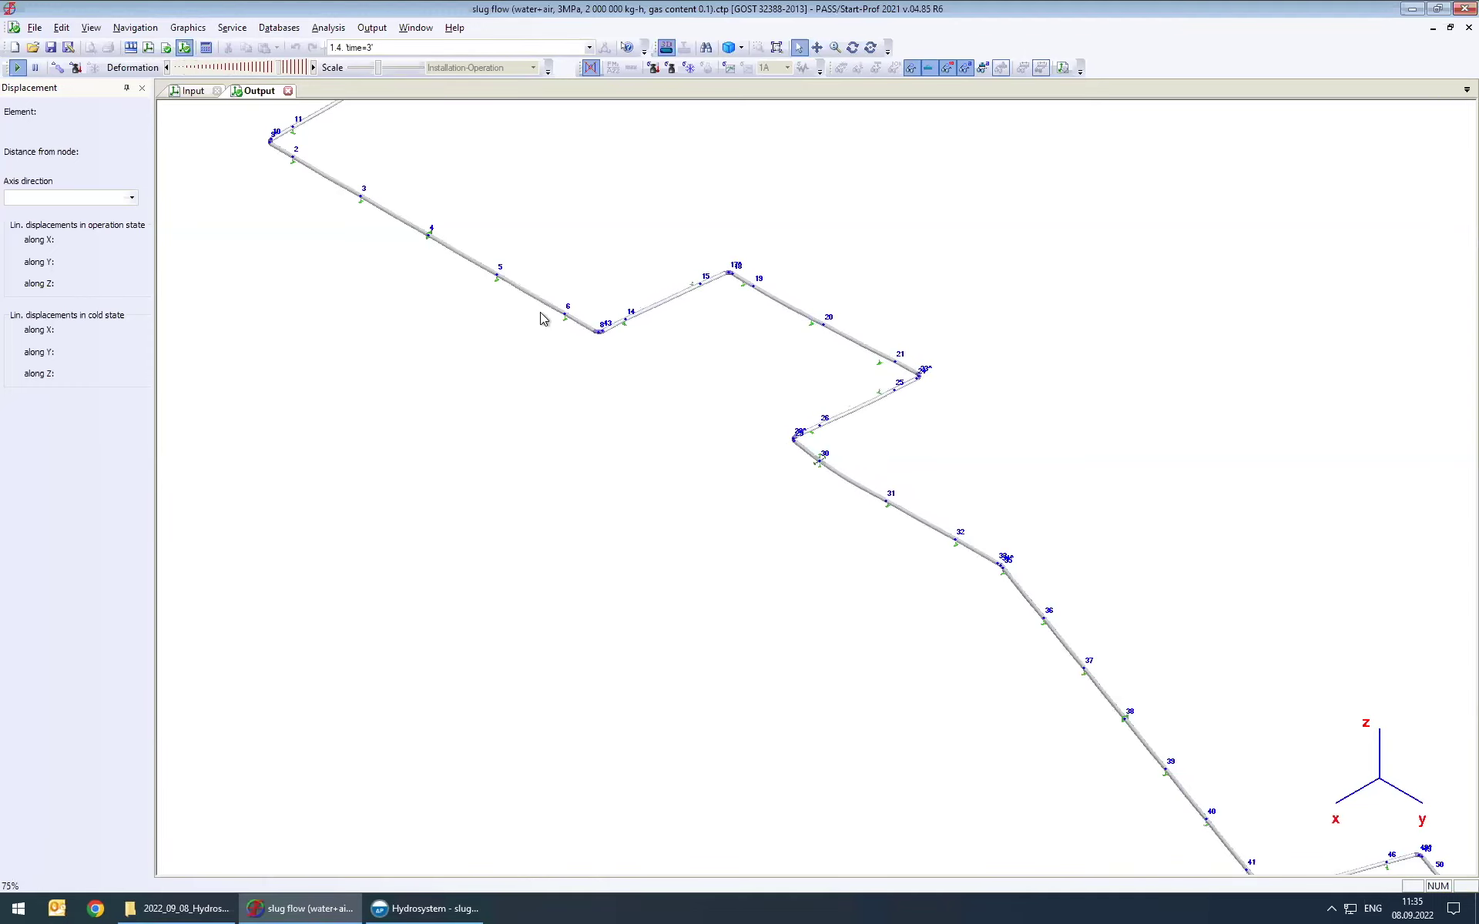
click(34, 67)
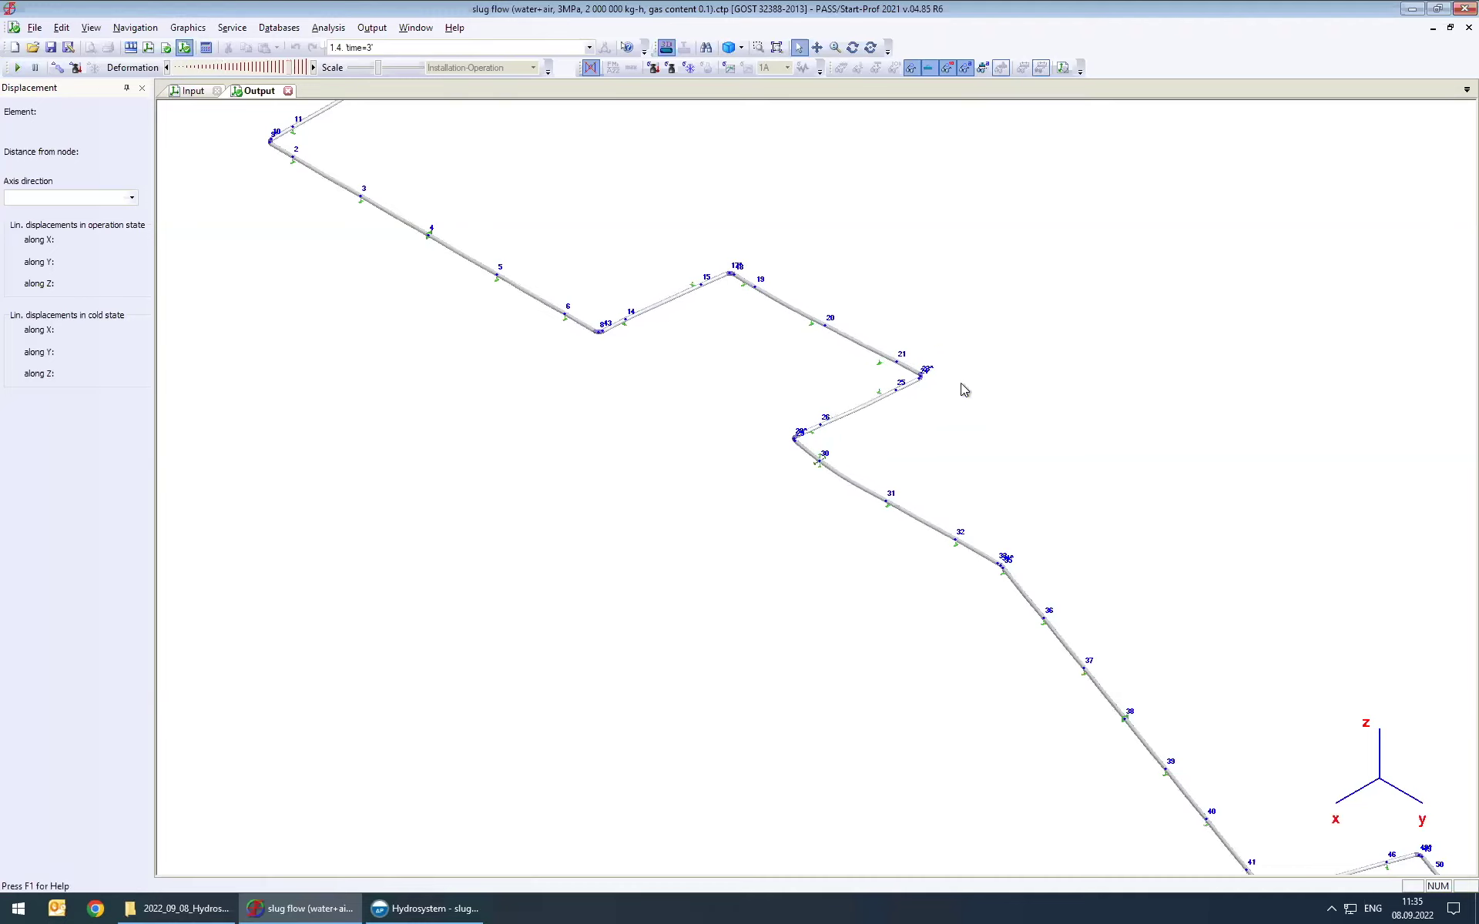